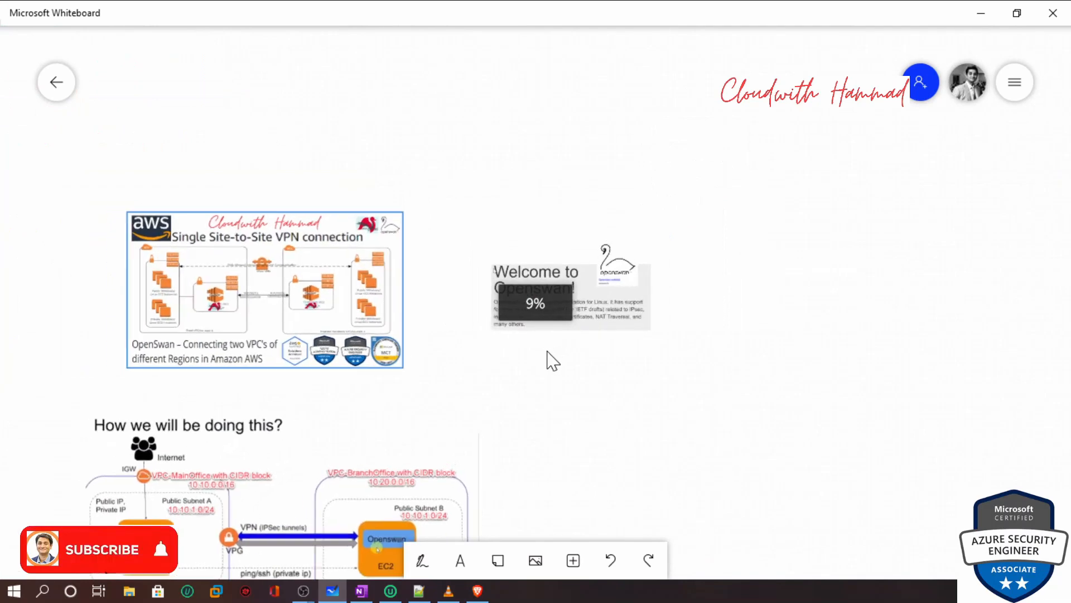
pyautogui.moveTo(597, 425); pyautogui.dragTo(640, 293)
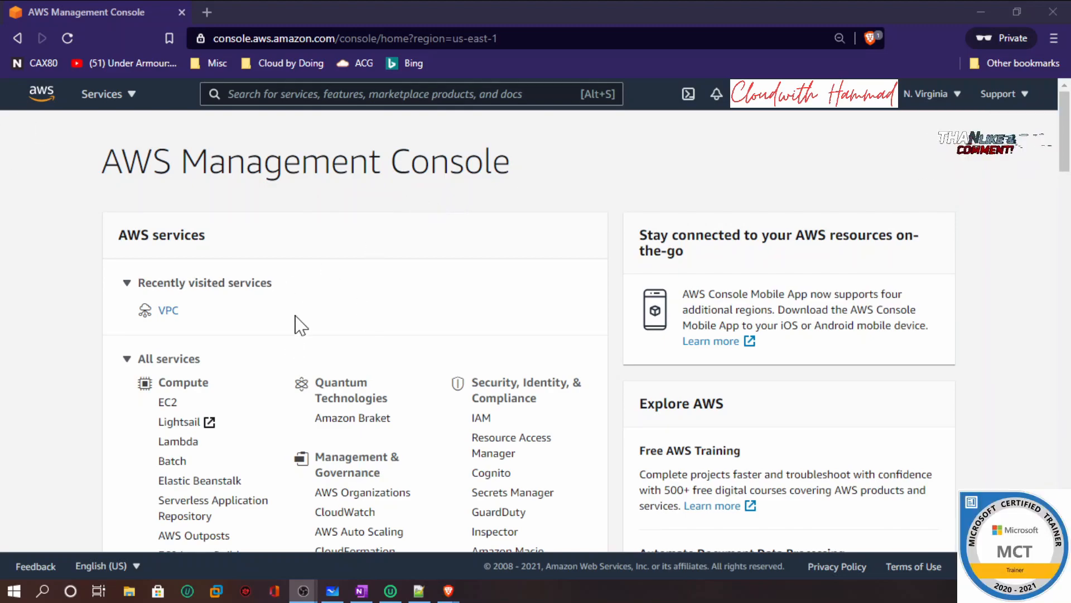
# Switch to the AWS Management Console, open the VPC service and display the list of existing VPCs.
pyautogui.scroll(-1, 288, 341)
pyautogui.scroll(-6, 323, 377)
pyautogui.scroll(5, 346, 464)
pyautogui.click(169, 233)
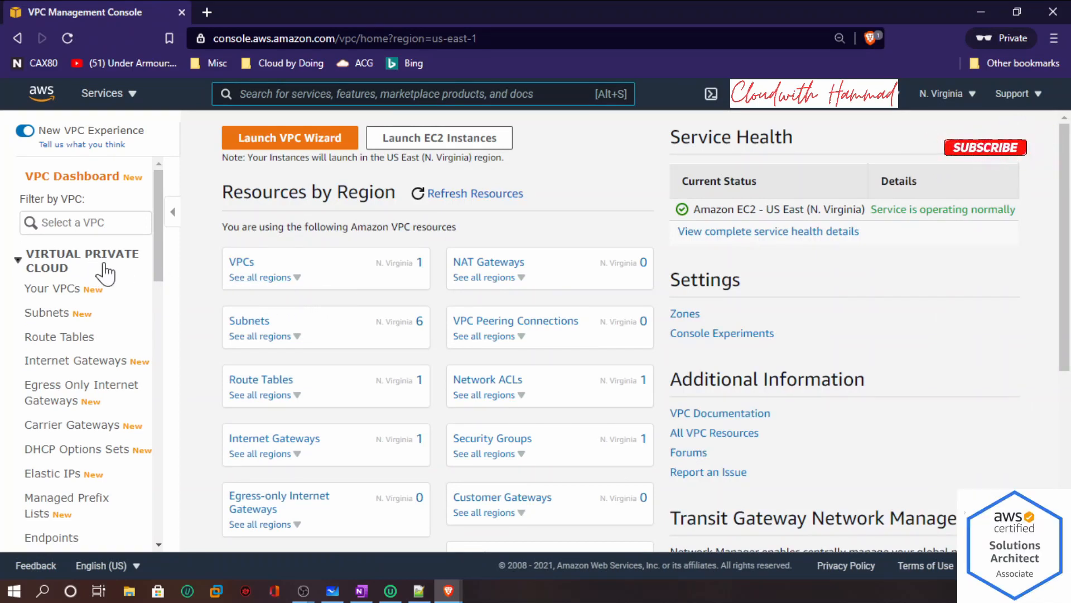
pyautogui.click(39, 296)
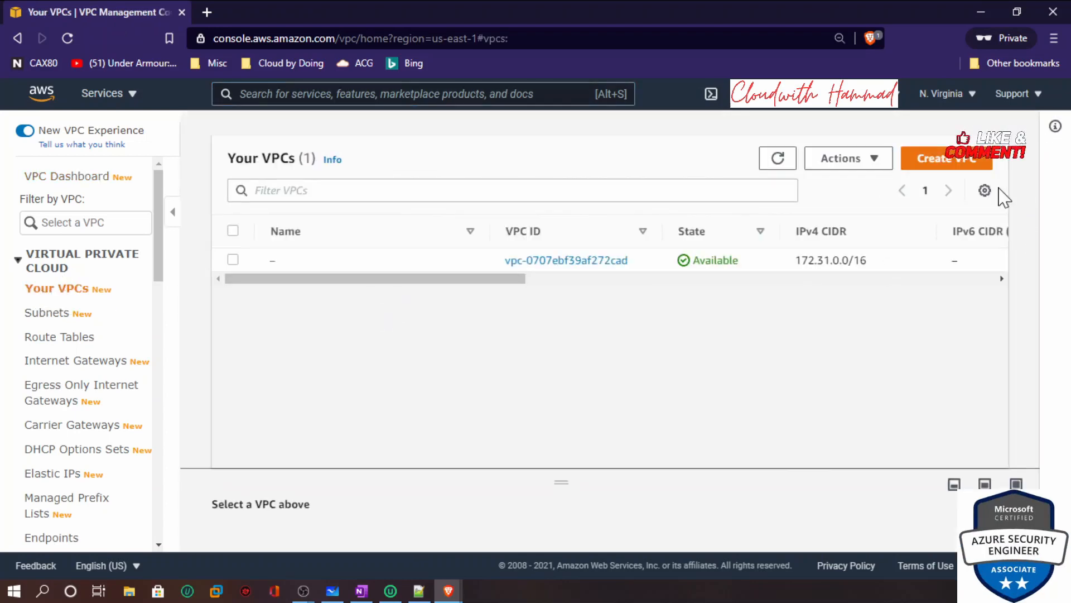
# Create a VPC named VPC-MainOffice with the IPv4 CIDR block 10.10.0.0/16.
pyautogui.click(951, 160)
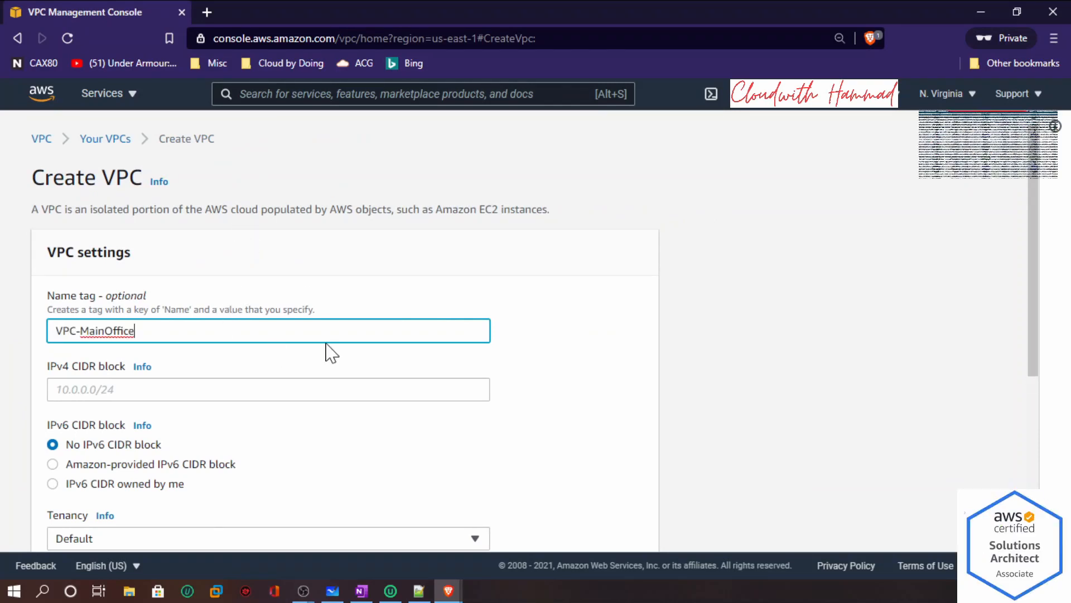
pyautogui.click(167, 388)
pyautogui.write('10.10.0.0/16')
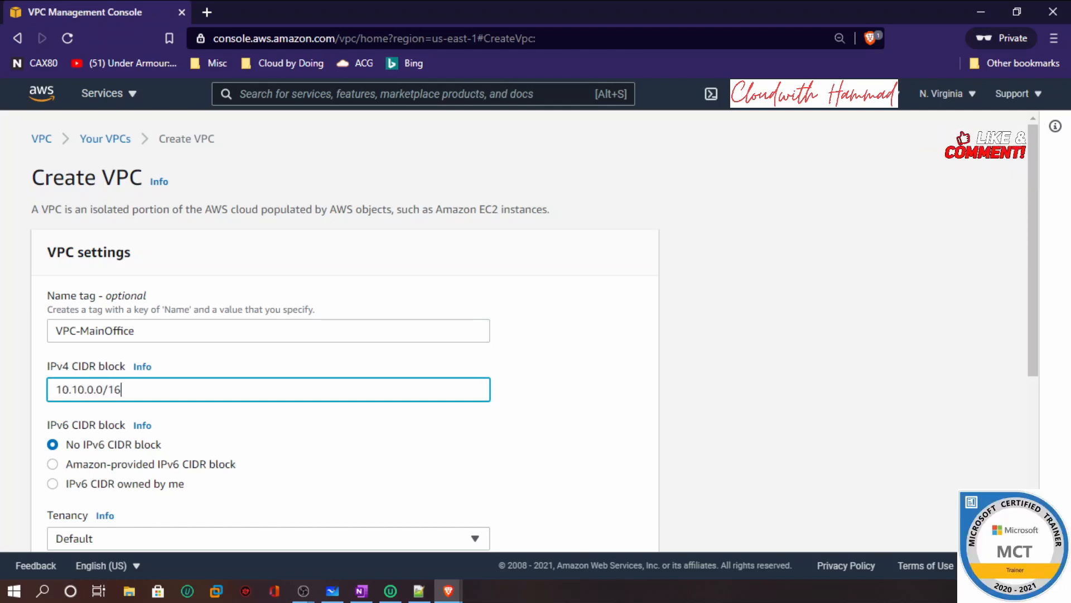
pyautogui.hotkey('alt', 'Tab')
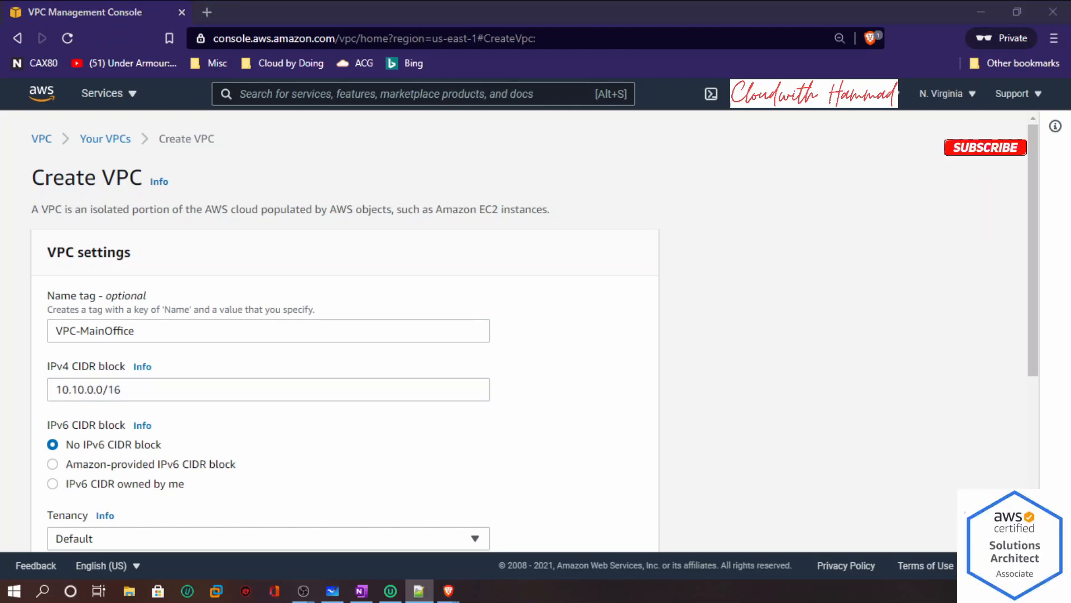
pyautogui.scroll(-5, 340, 373)
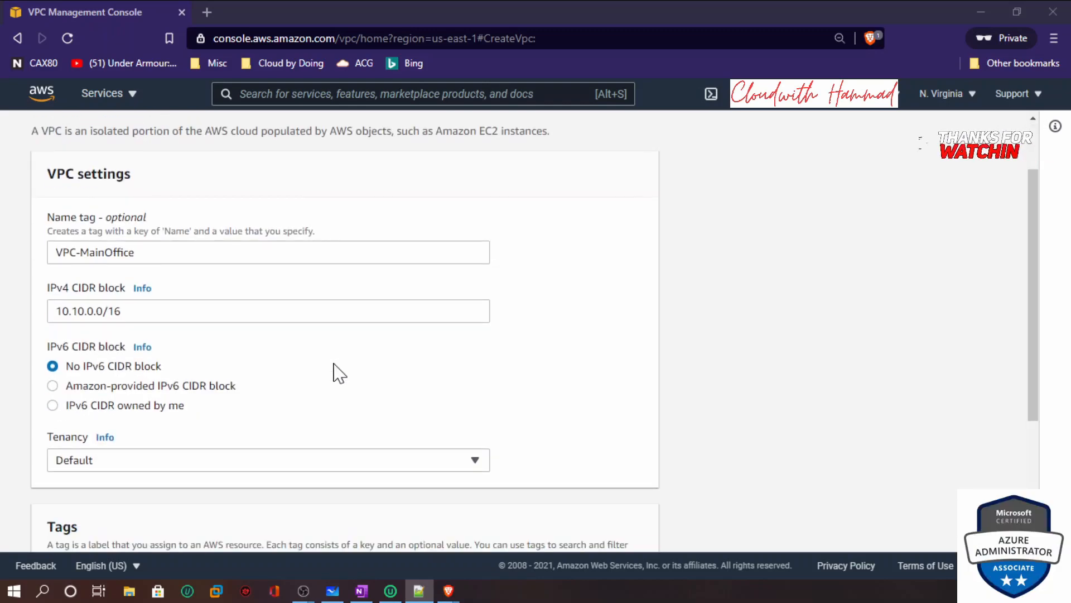
pyautogui.click(596, 531)
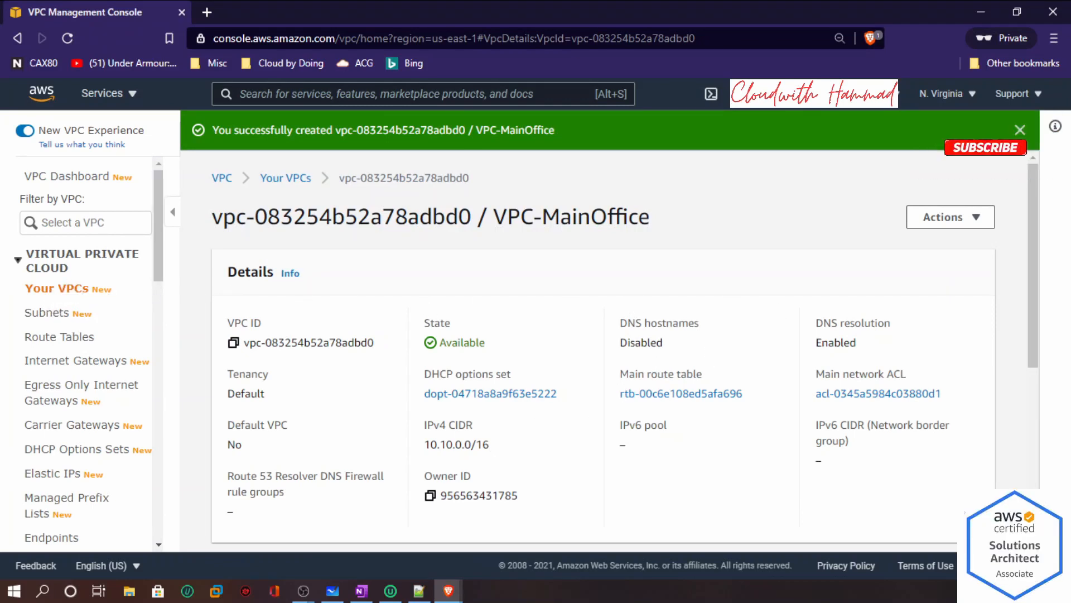
# Create a second VPC named VPC-BranchOffice with the IPv4 CIDR block 10.20.0.0/16, and return to the VPC list.
pyautogui.click(288, 180)
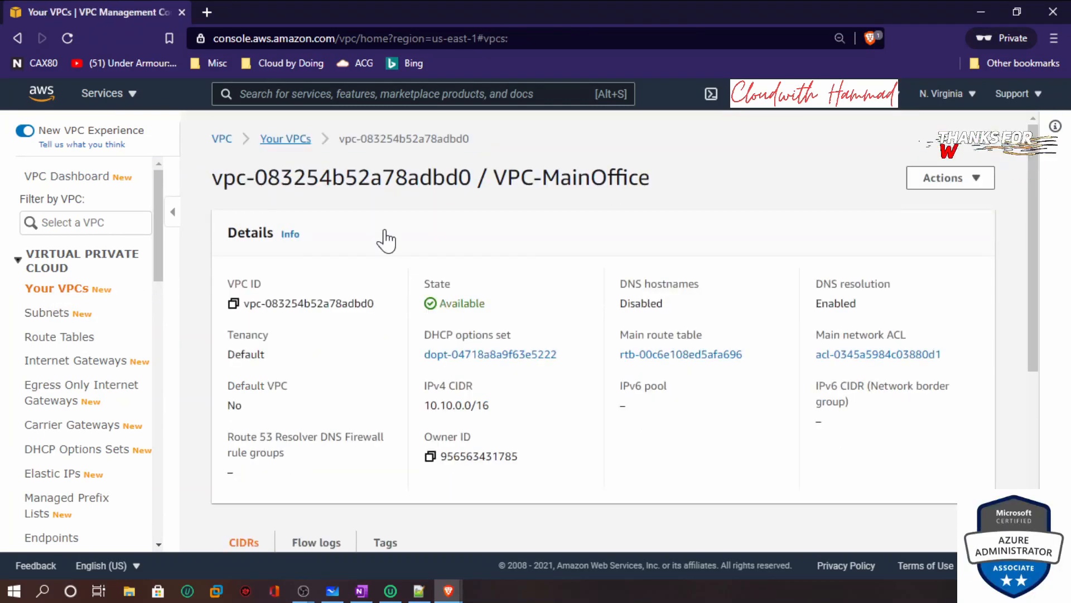
pyautogui.click(959, 167)
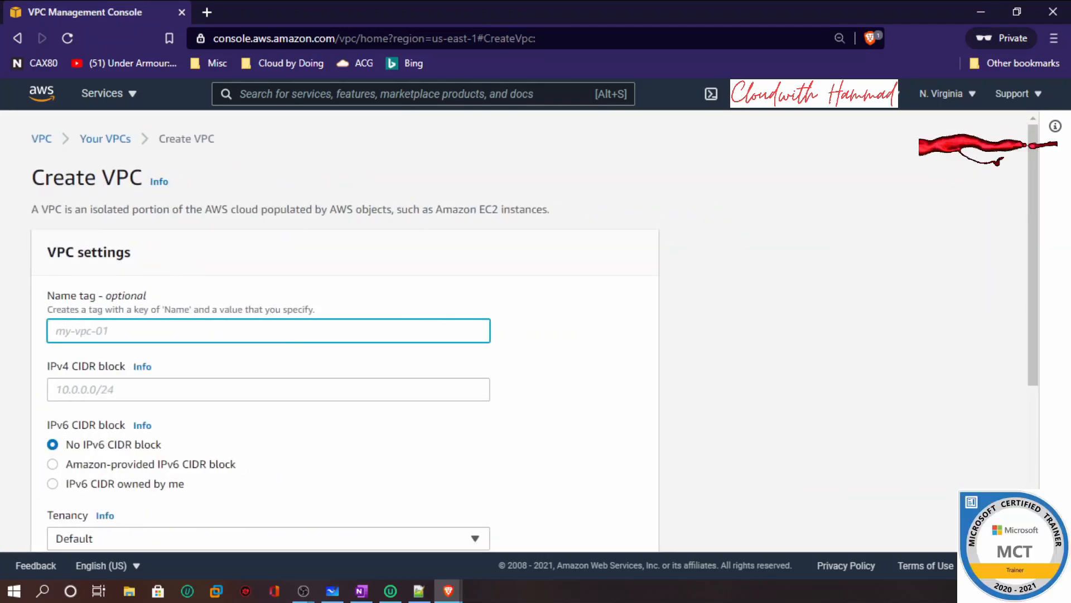
pyautogui.hotkey('alt', 'Tab')
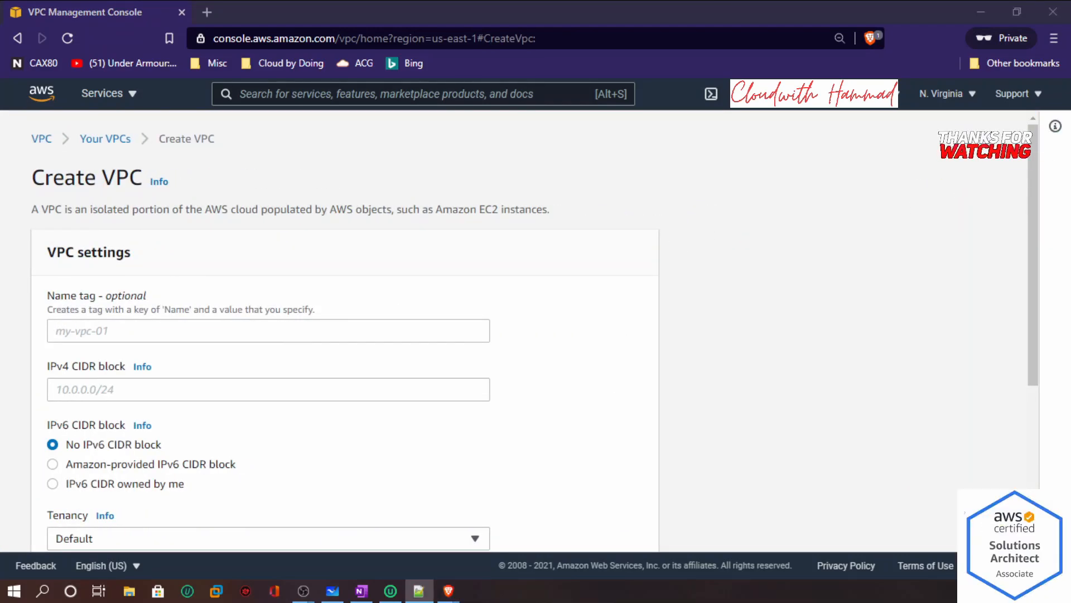
pyautogui.hotkey('alt', 'Tab')
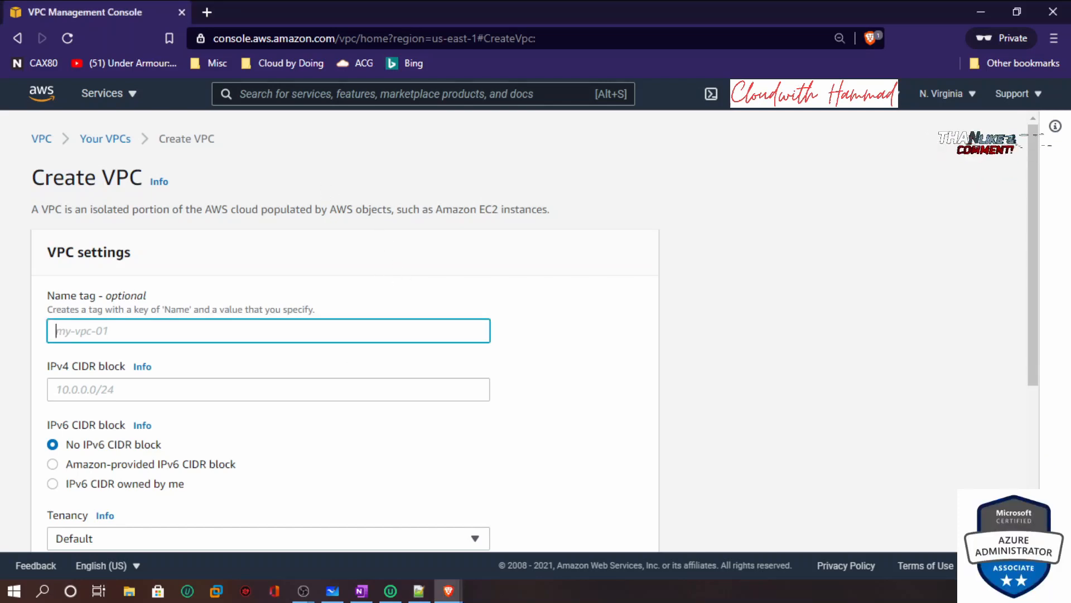
pyautogui.click(112, 389)
pyautogui.write('1')
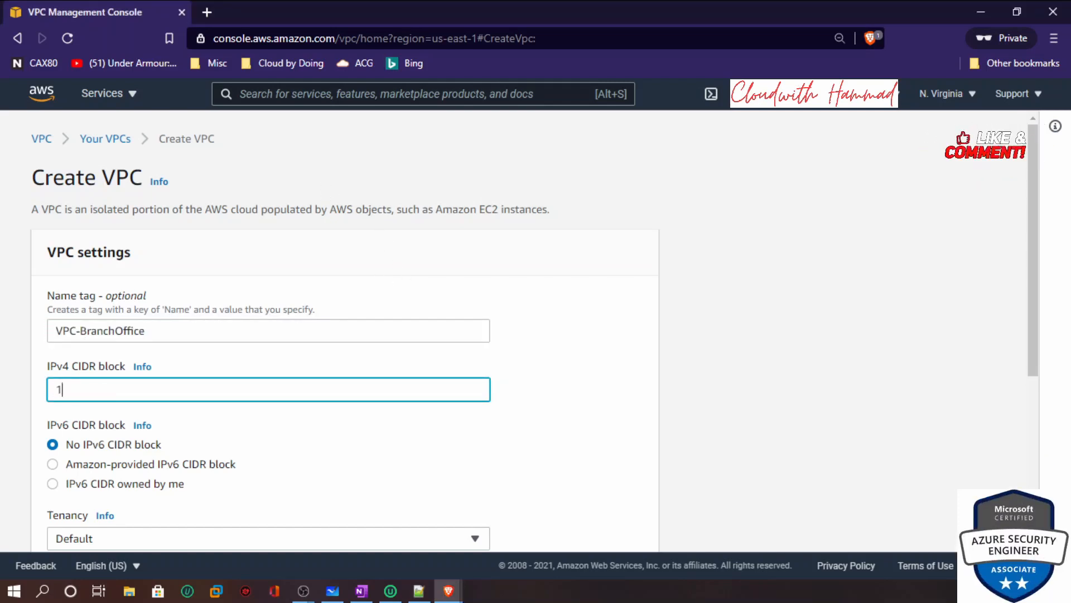
pyautogui.write('0.20.0.0/16')
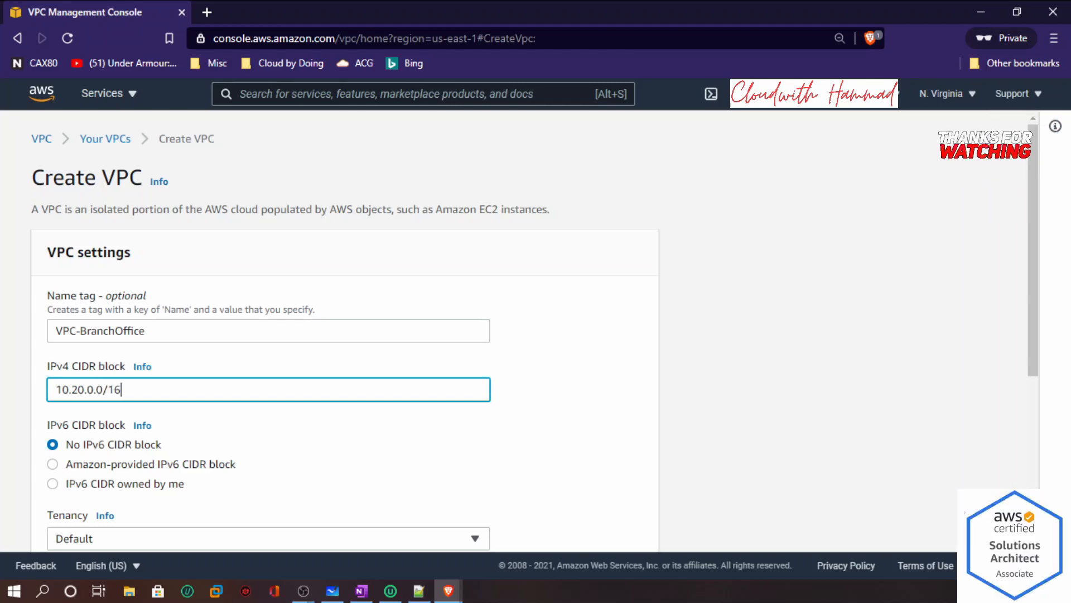
pyautogui.scroll(-5, 400, 376)
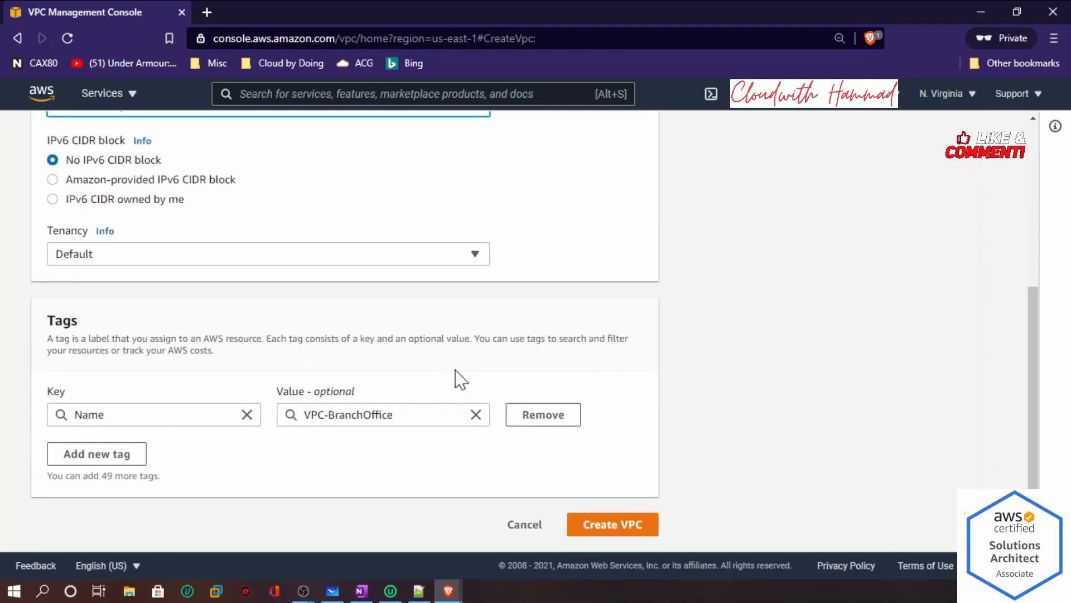
pyautogui.click(606, 522)
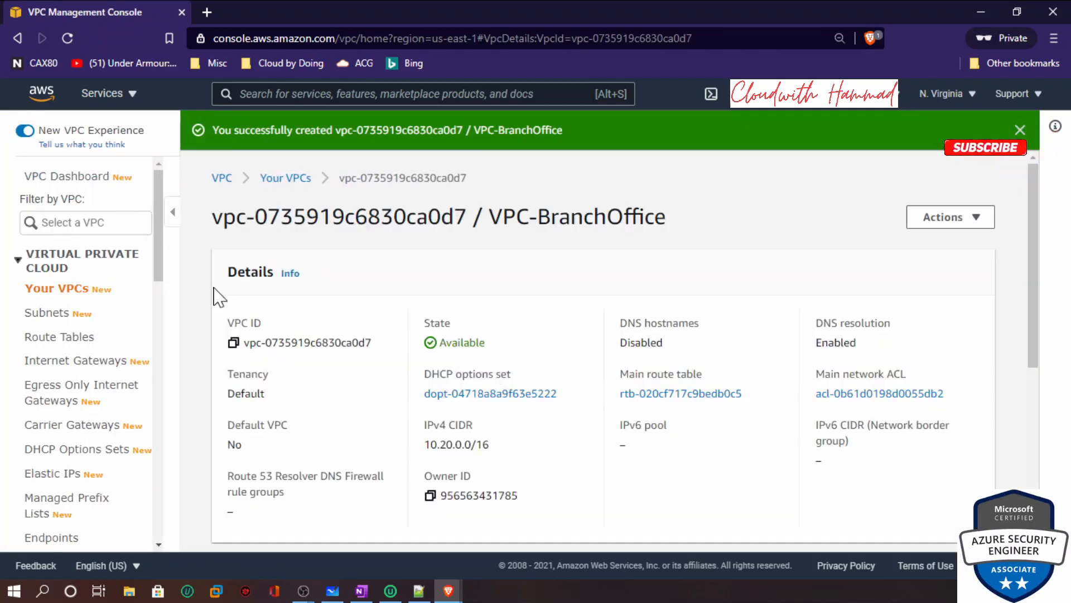
pyautogui.click(56, 290)
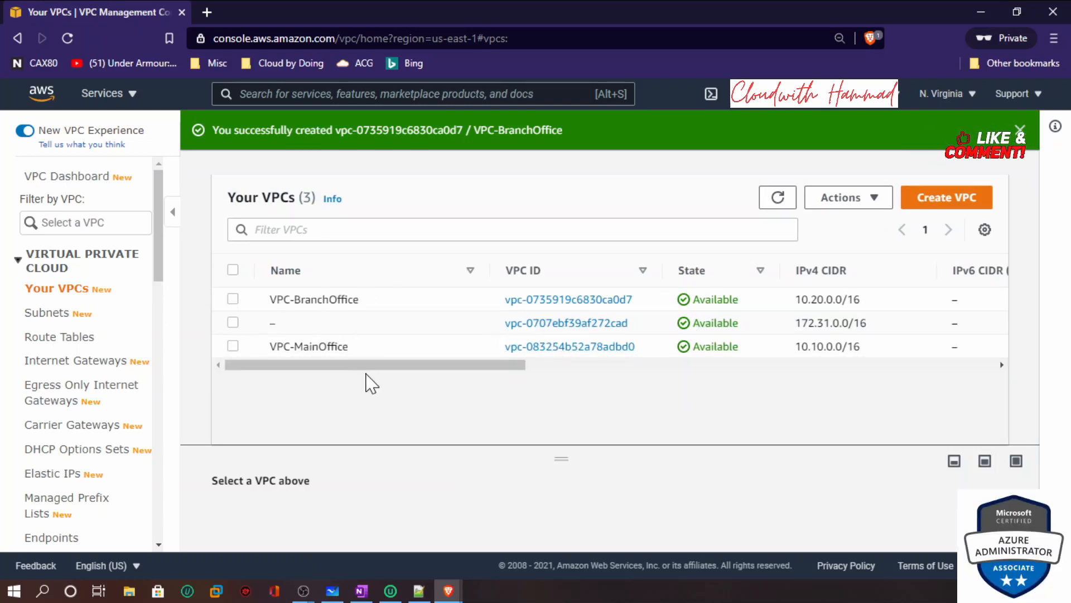
# Start creating a new subnet and assign it to the VPC-MainOffice VPC.
pyautogui.click(42, 313)
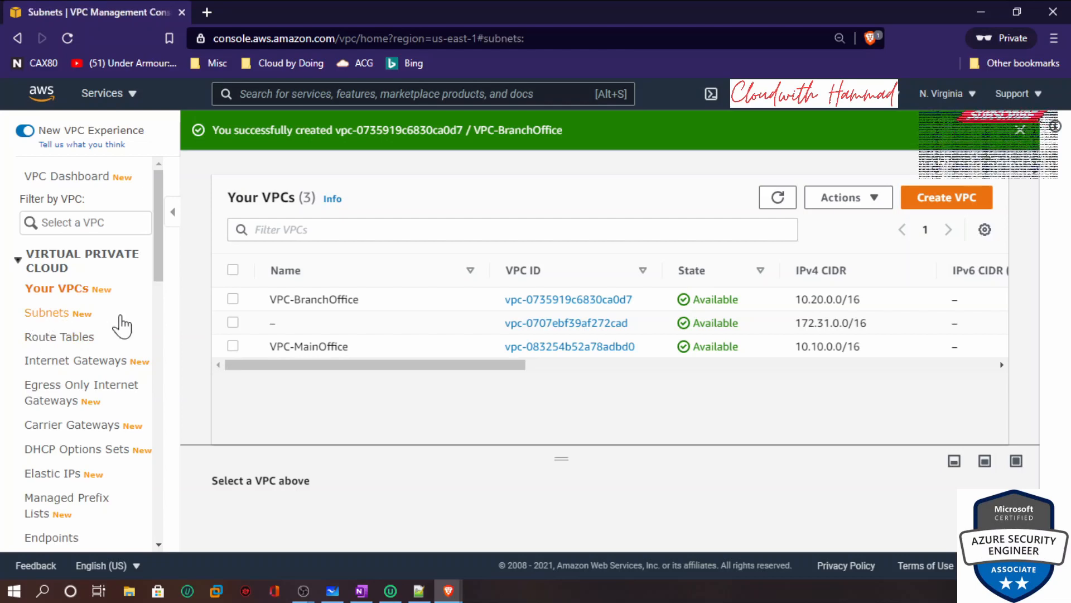
pyautogui.click(941, 161)
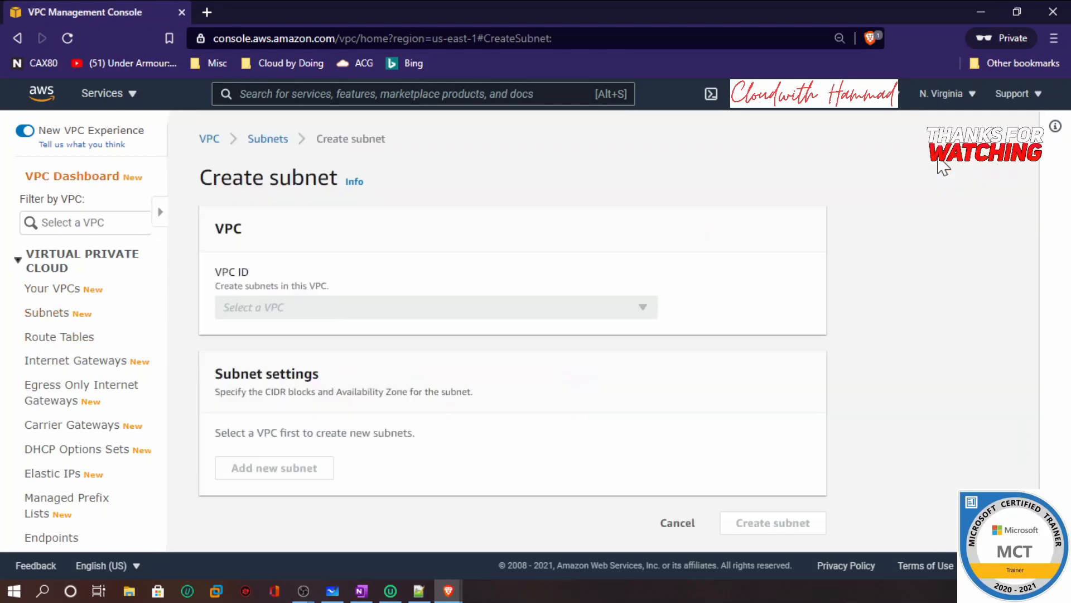
pyautogui.click(302, 313)
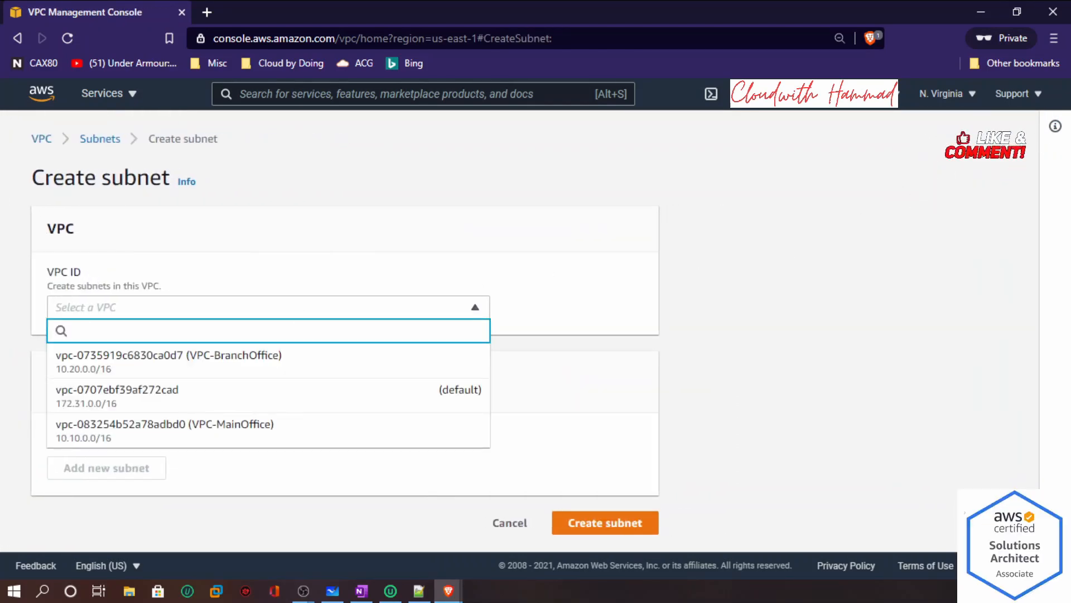
pyautogui.click(254, 431)
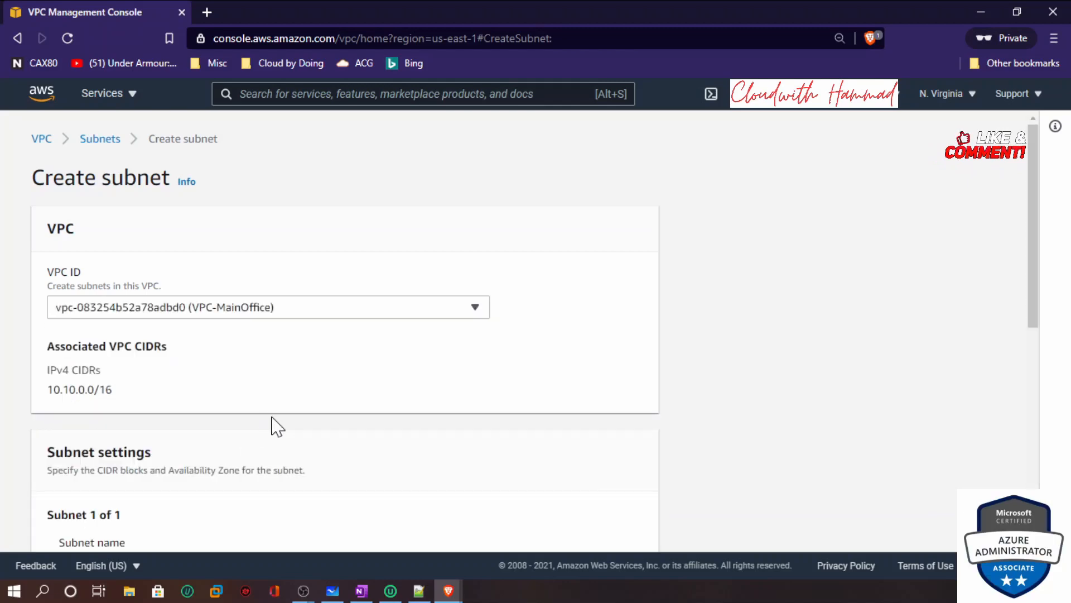
# Name the new main office subnet Subnet-MainOffice-Public.
pyautogui.scroll(-5, 277, 428)
pyautogui.click(130, 272)
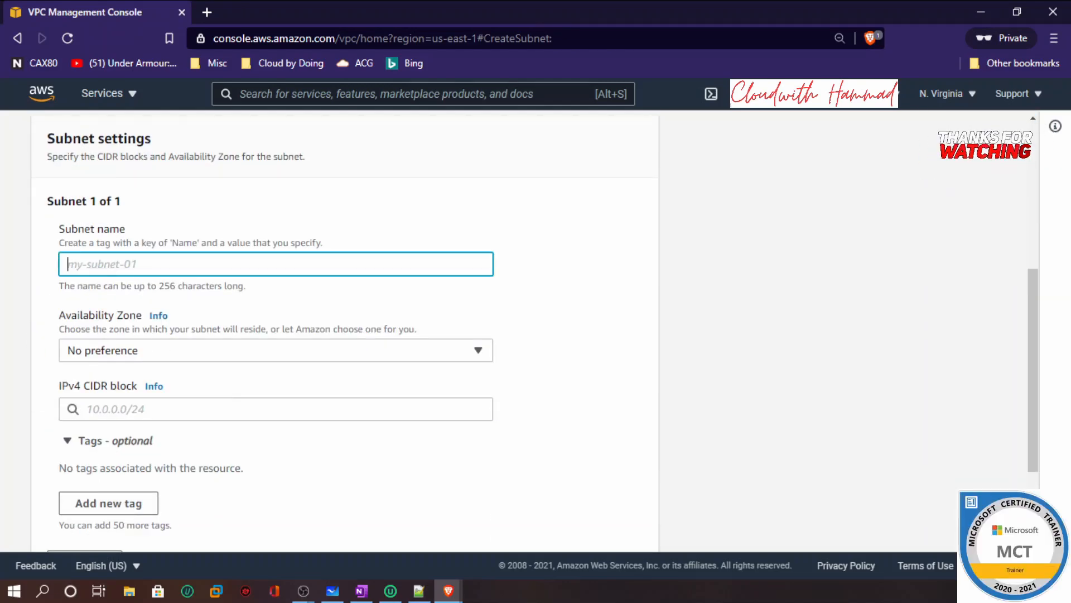
pyautogui.hotkey('alt', 'Tab')
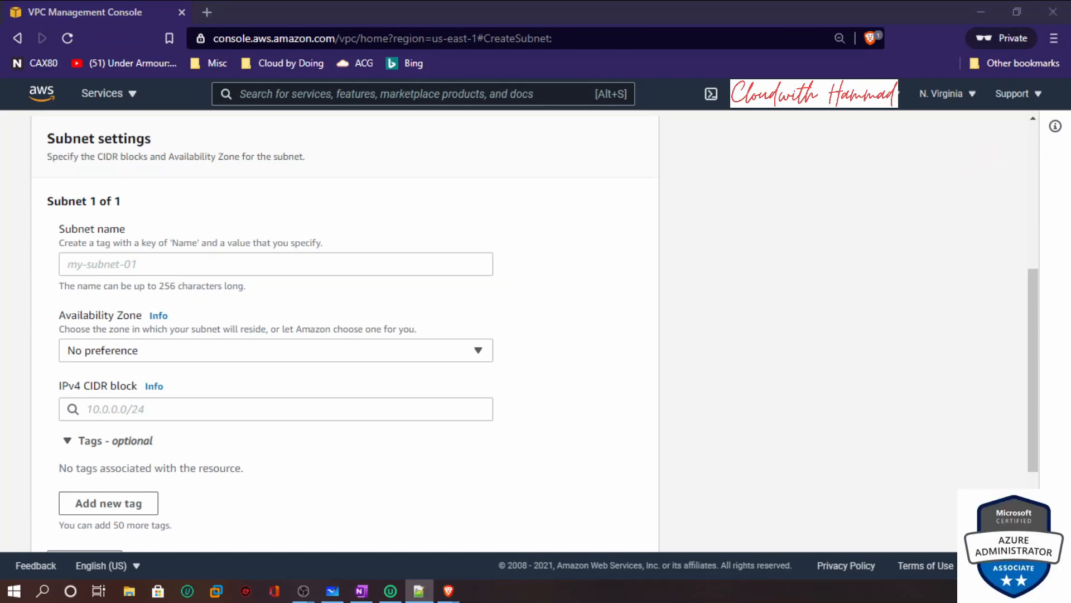
pyautogui.hotkey('alt', 'Tab')
pyautogui.write('Subnet-MainOffice-Public')
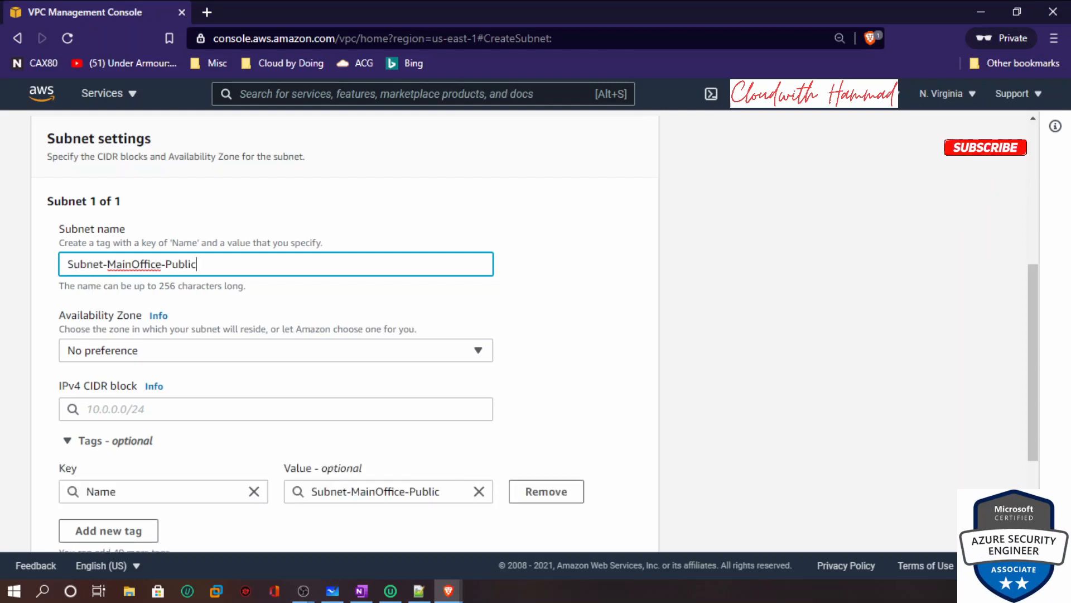
# Set the subnet's Availability Zone to US East (N. Virginia) / us-east-1c.
pyautogui.click(195, 352)
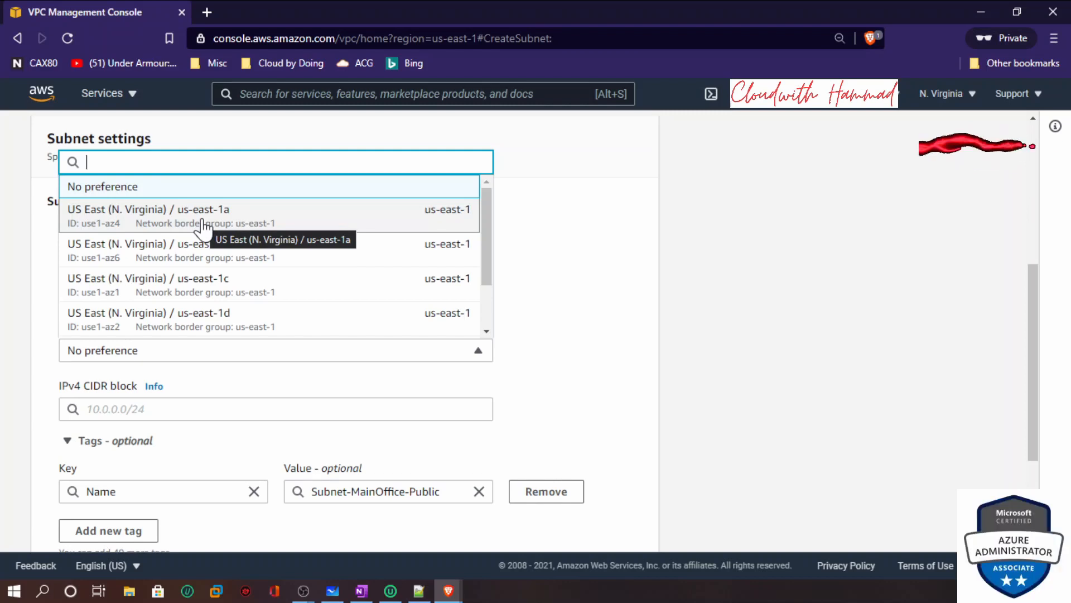
pyautogui.click(196, 291)
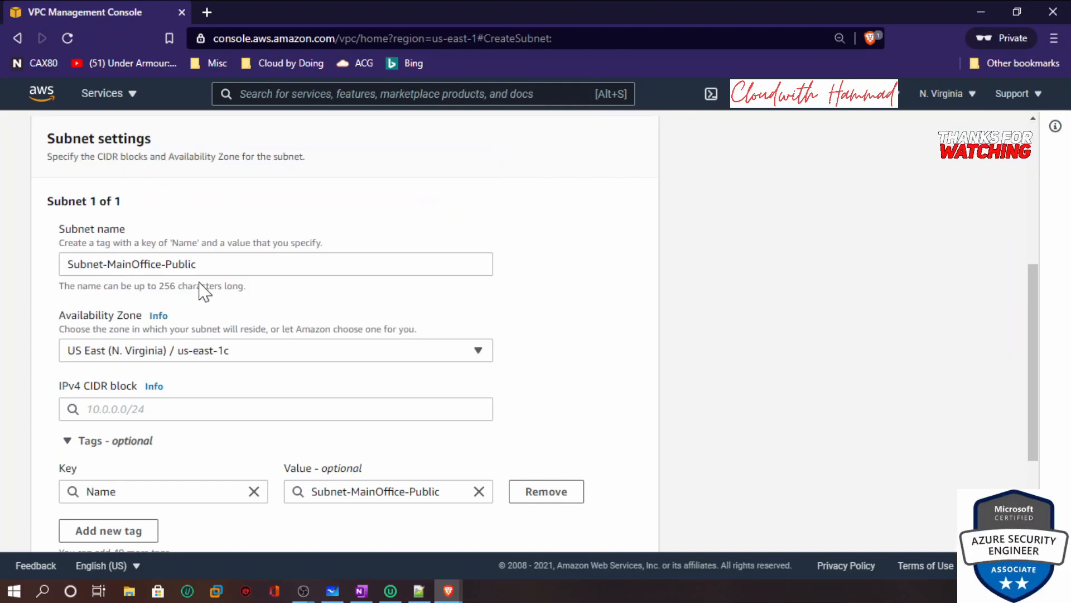
pyautogui.click(173, 360)
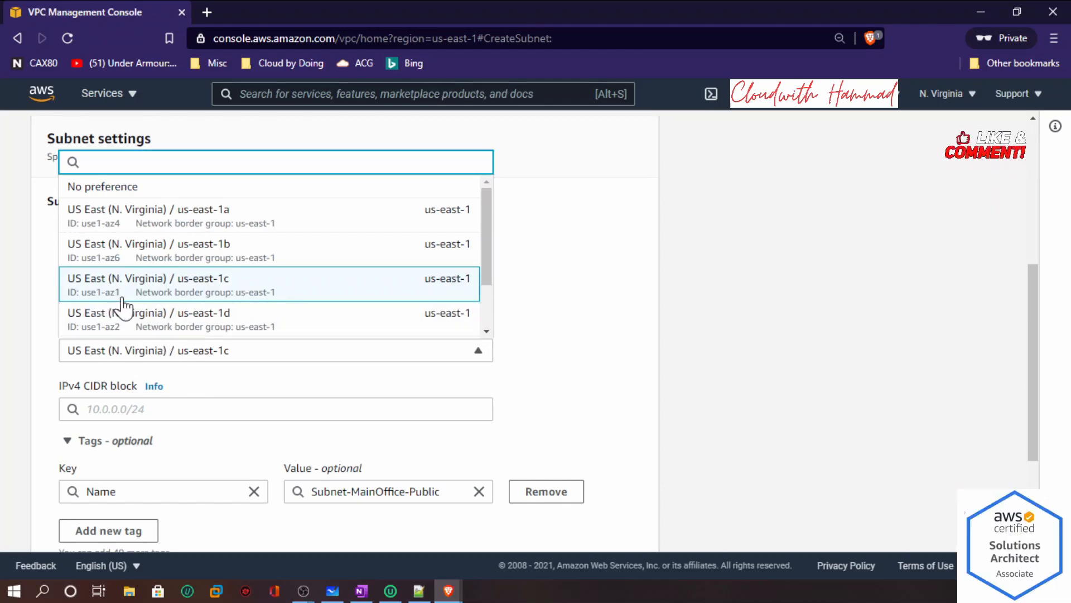
pyautogui.click(557, 305)
# Set the subnet's IPv4 CIDR block to 10.10.1.0/24 and create the subnet.
pyautogui.scroll(-3, 443, 304)
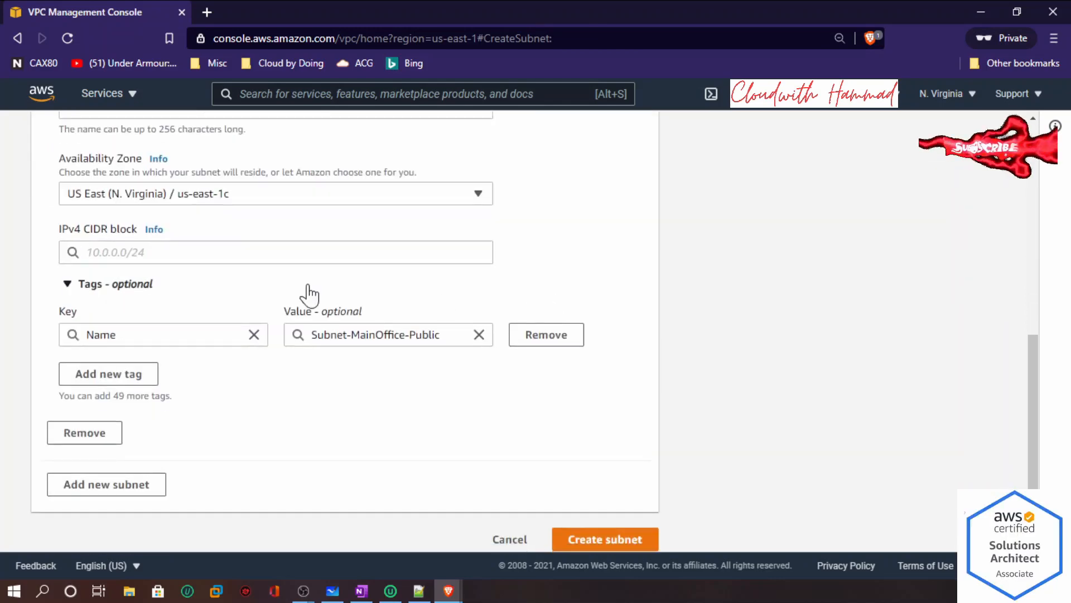
pyautogui.click(159, 254)
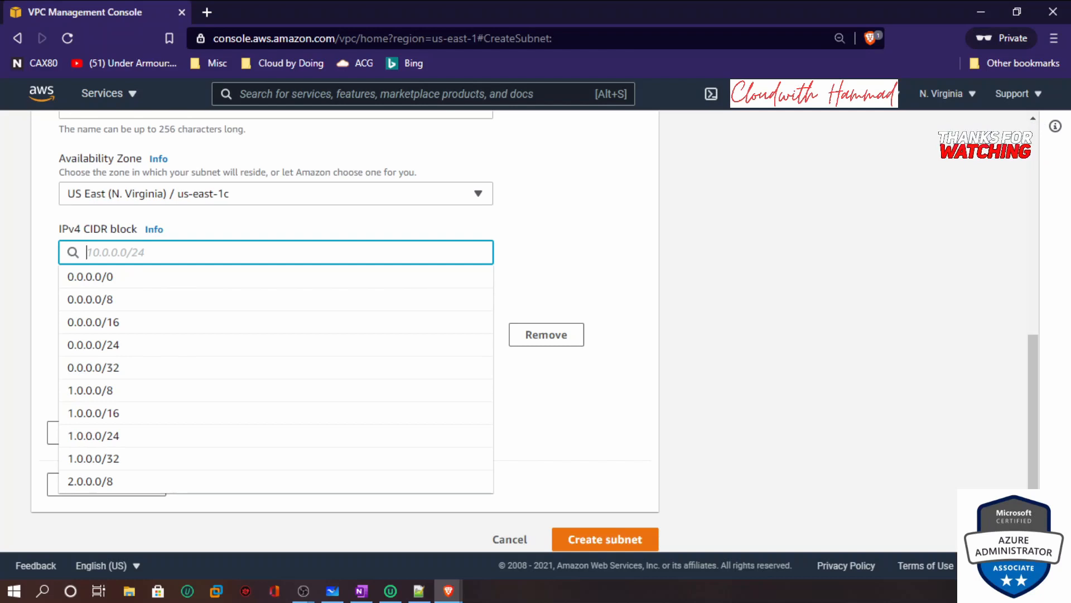
pyautogui.write('10.1')
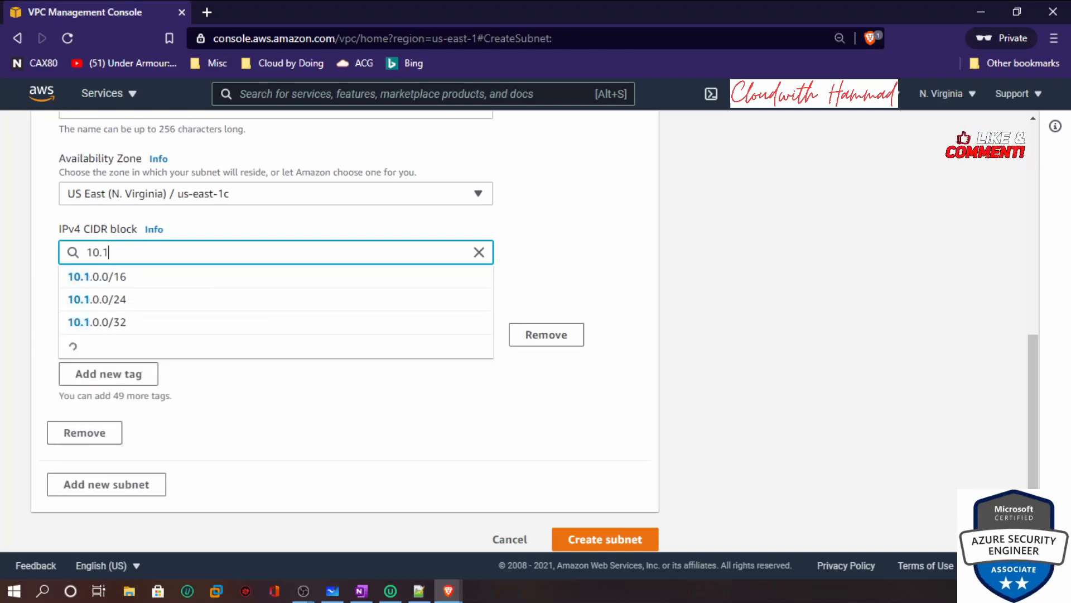
pyautogui.write('0.1.0')
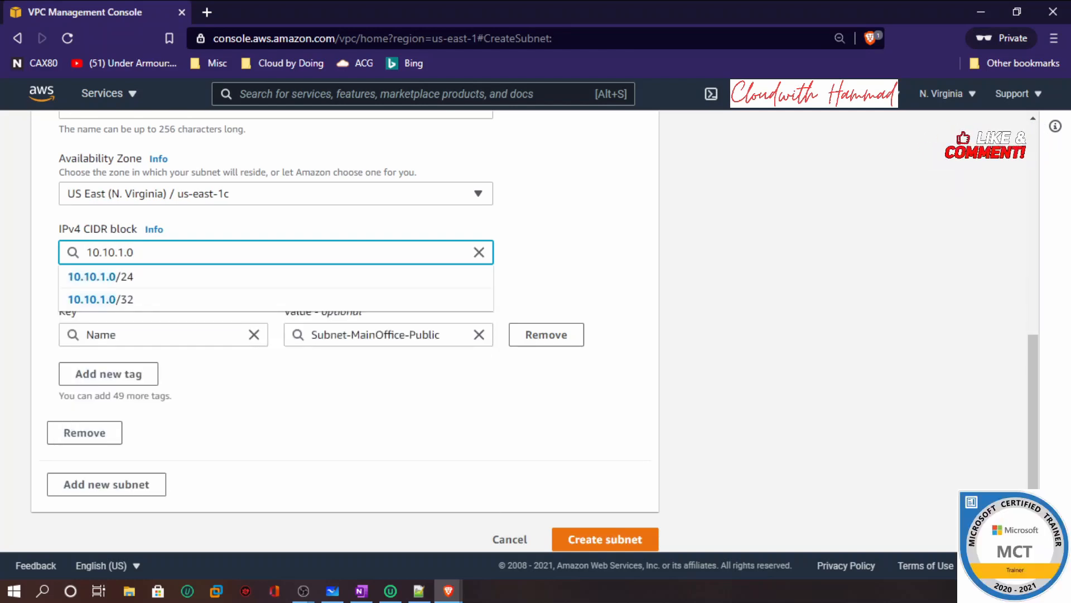
pyautogui.write('/24')
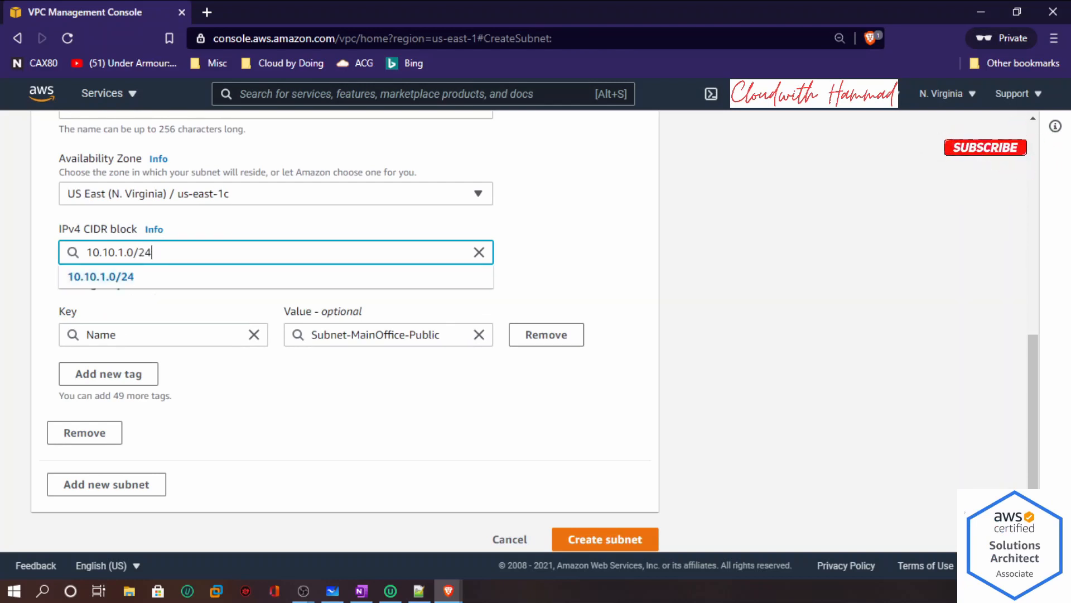
pyautogui.click(306, 423)
pyautogui.click(277, 252)
pyautogui.press('BackSpace')
pyautogui.write('4')
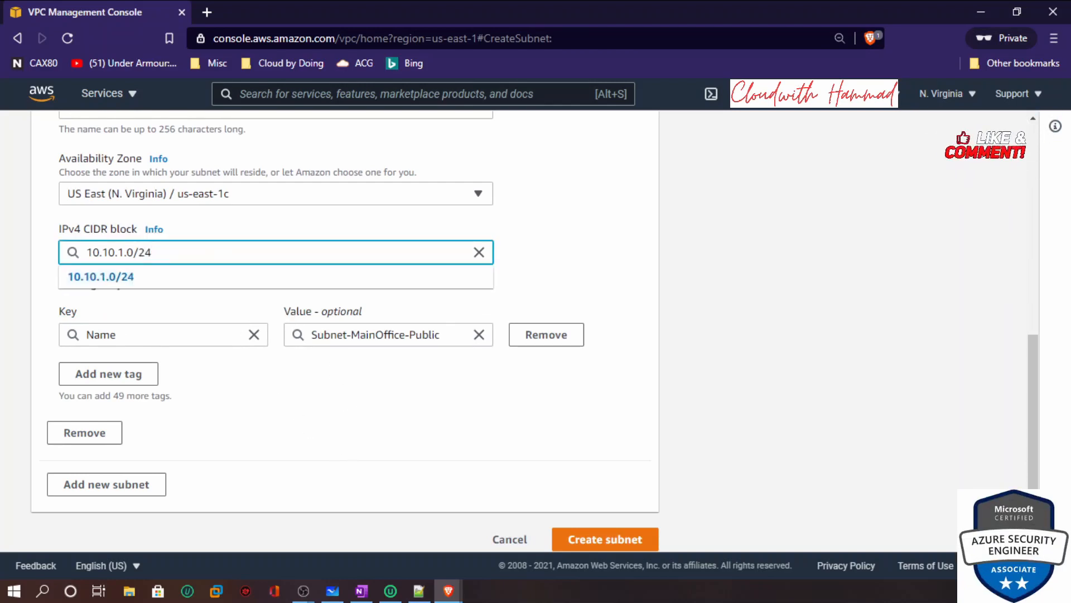
pyautogui.click(138, 281)
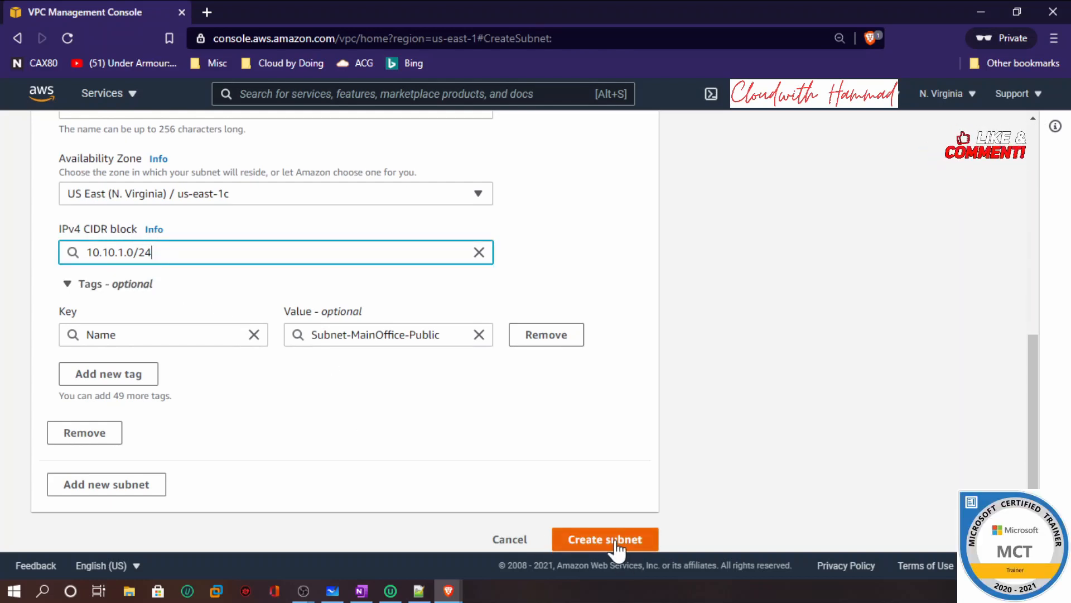
pyautogui.click(593, 543)
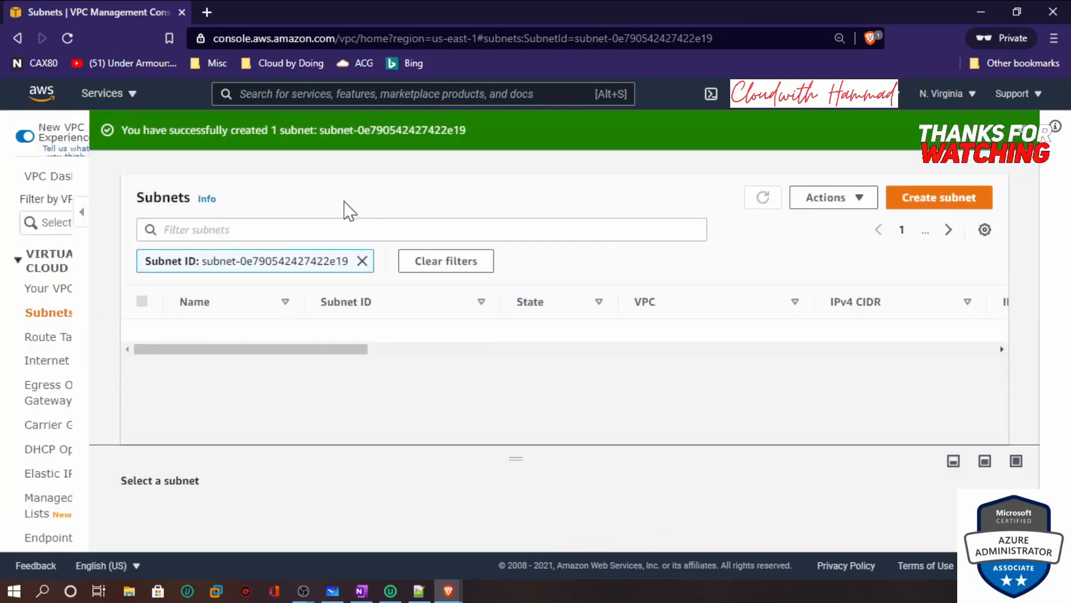
# Start creating another subnet and assign it to the VPC-BranchOffice VPC.
pyautogui.click(949, 202)
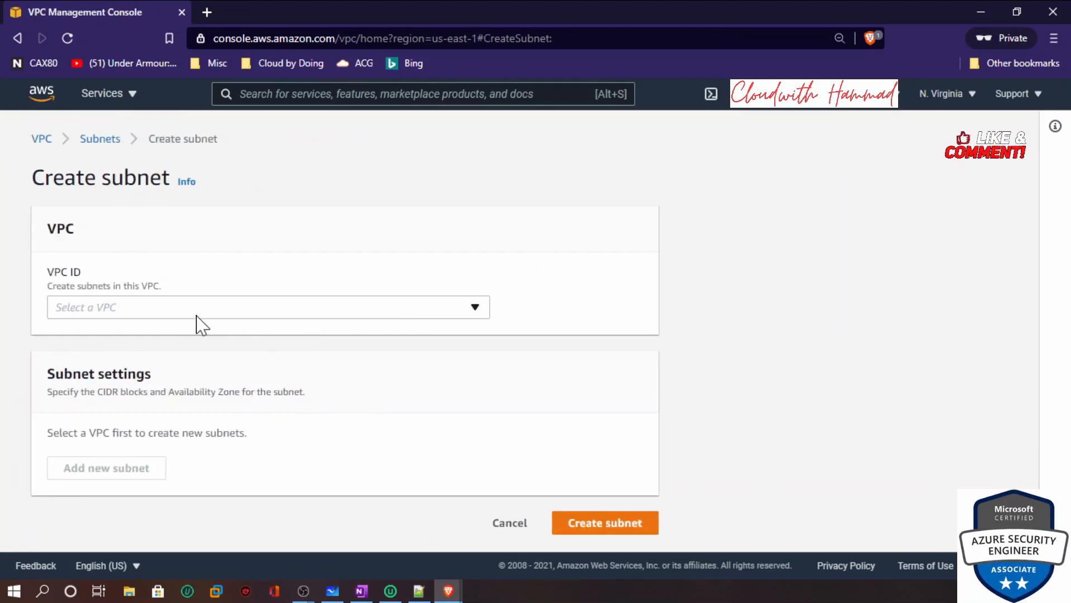
pyautogui.click(177, 310)
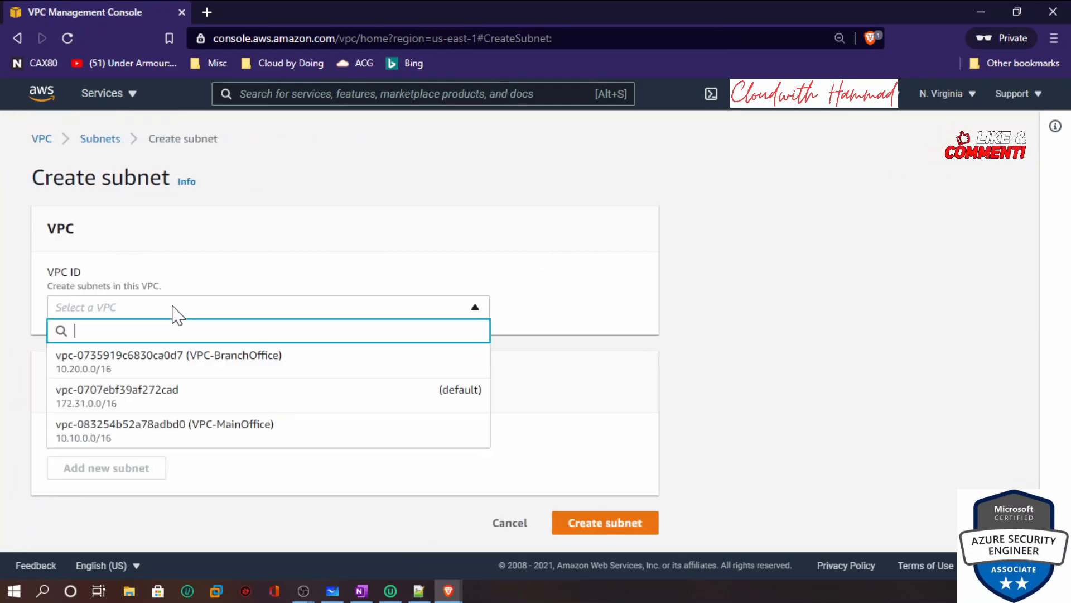
pyautogui.click(190, 365)
# Name the new branch office subnet Subnet-BranchOffice-Public.
pyautogui.scroll(-5, 201, 430)
pyautogui.click(276, 263)
pyautogui.hotkey('alt', 'Tab')
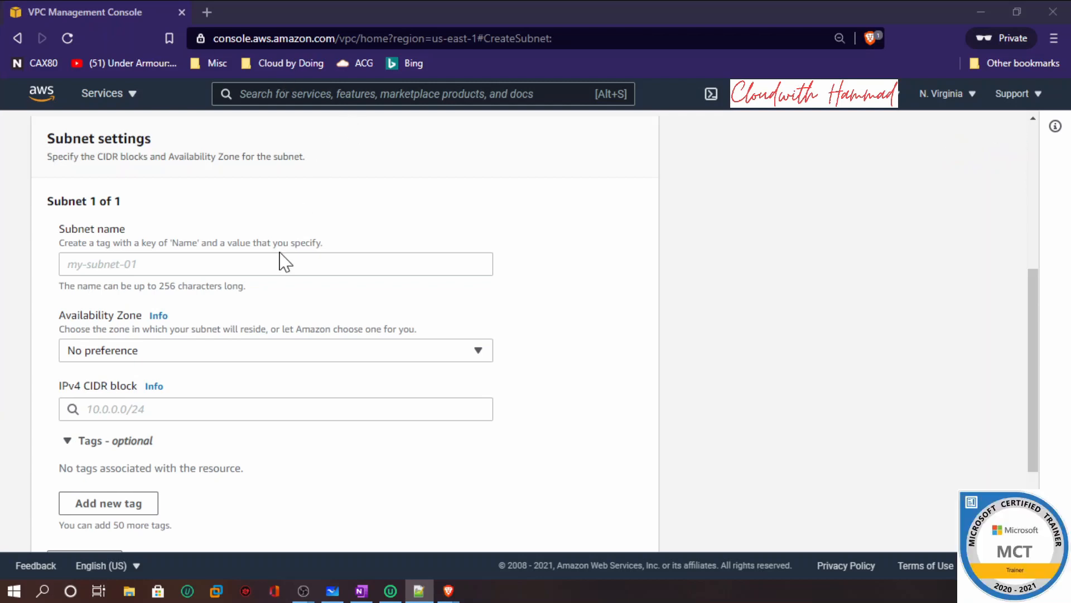
pyautogui.hotkey('alt', 'Tab')
pyautogui.write('Subnet-BranchOffice-Public')
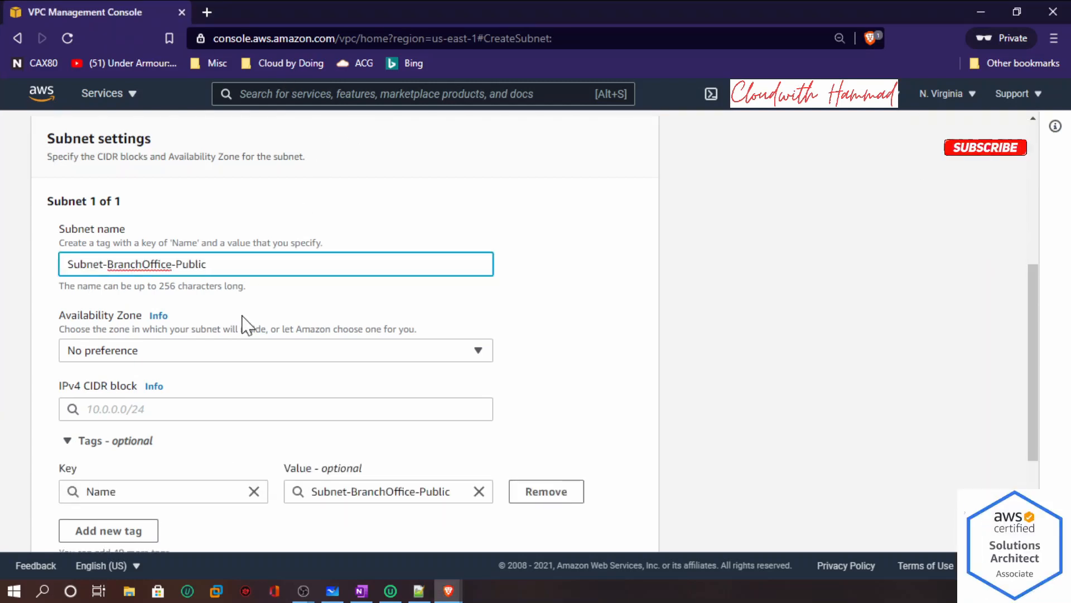
# Set the branch office subnet's Availability Zone to US East (N. Virginia) / us-east-1b.
pyautogui.click(213, 359)
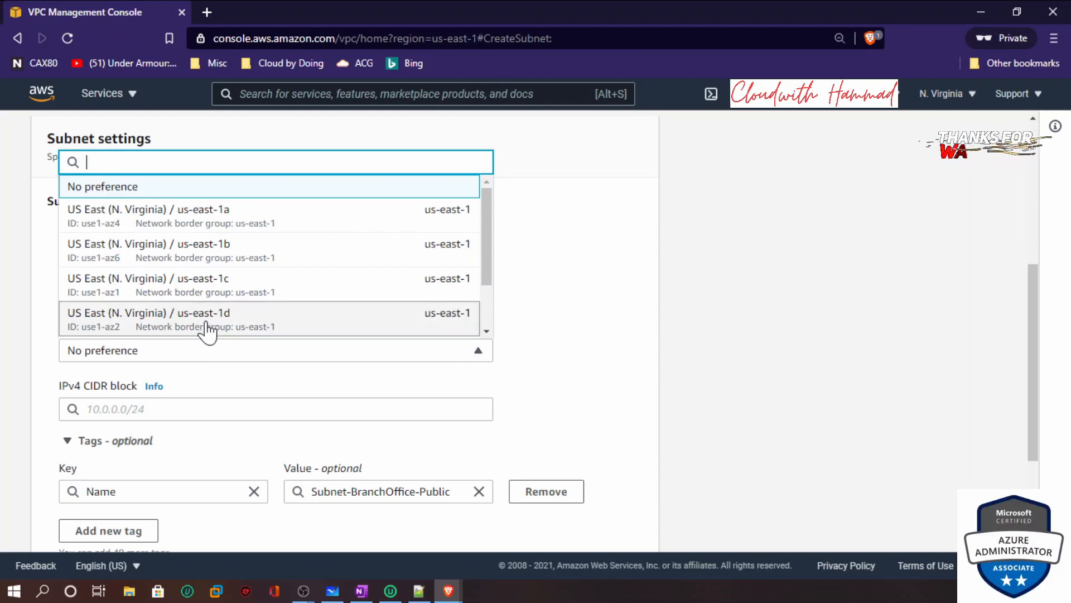
pyautogui.scroll(-3, 209, 326)
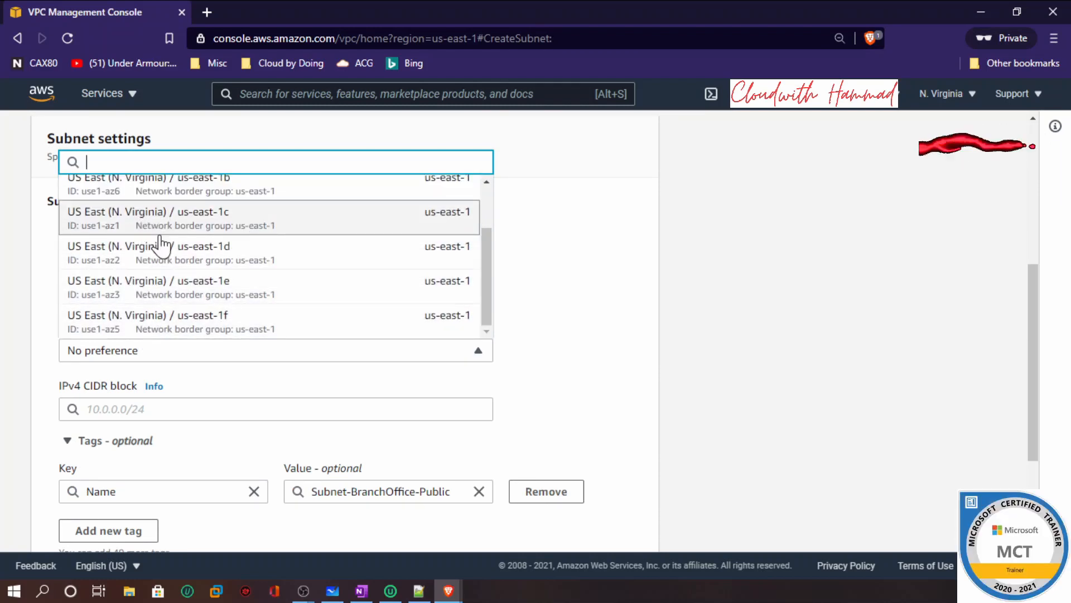
pyautogui.scroll(2, 159, 238)
pyautogui.click(215, 259)
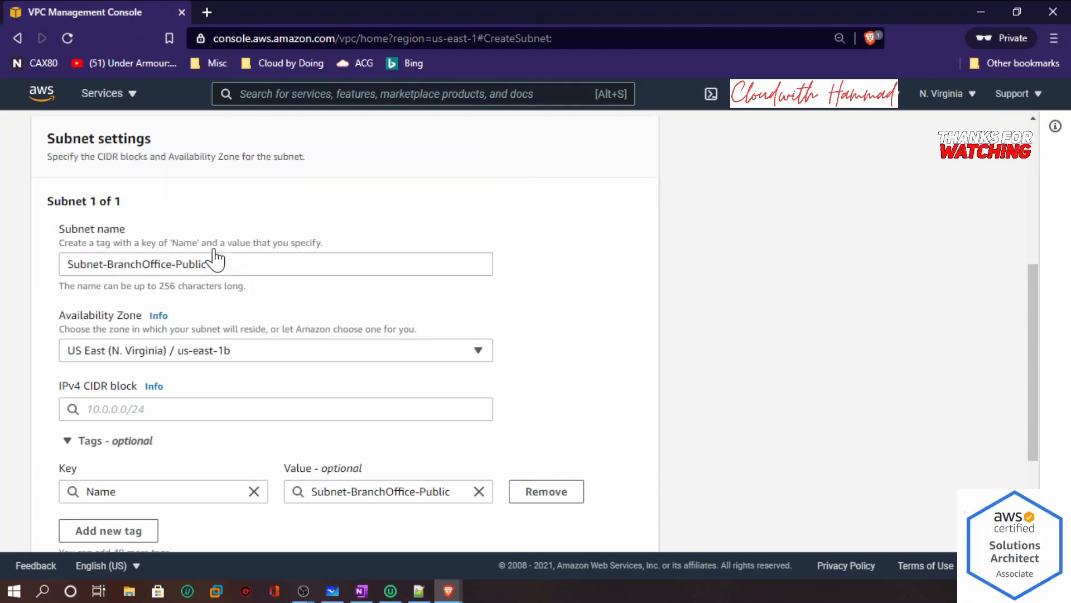
pyautogui.click(218, 352)
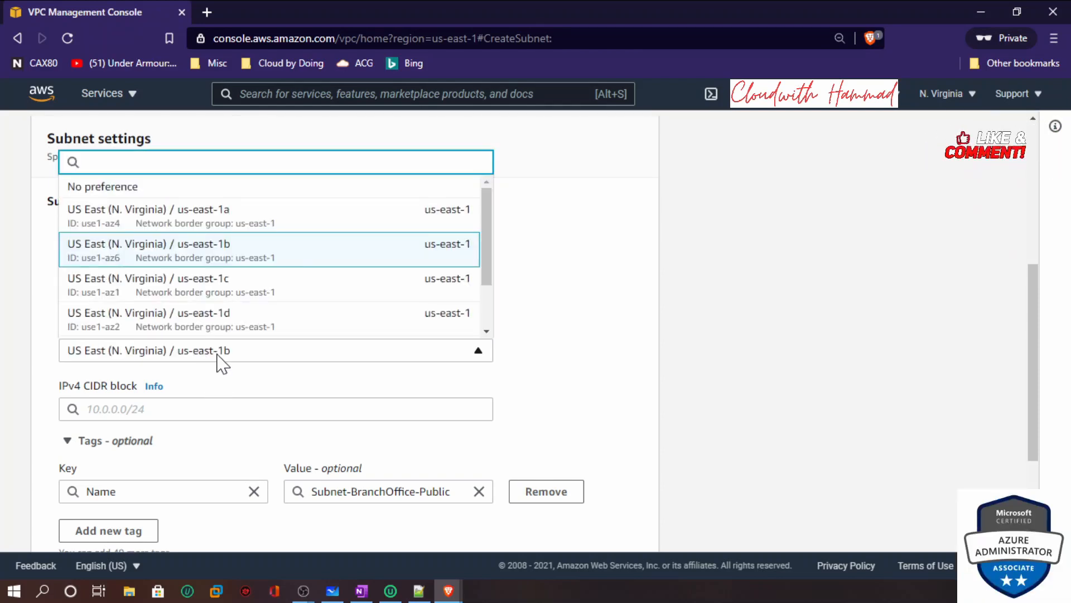
pyautogui.click(611, 306)
# Set the branch office subnet's IPv4 CIDR block to 10.20.1.0/24 and create the subnet.
pyautogui.scroll(-3, 516, 346)
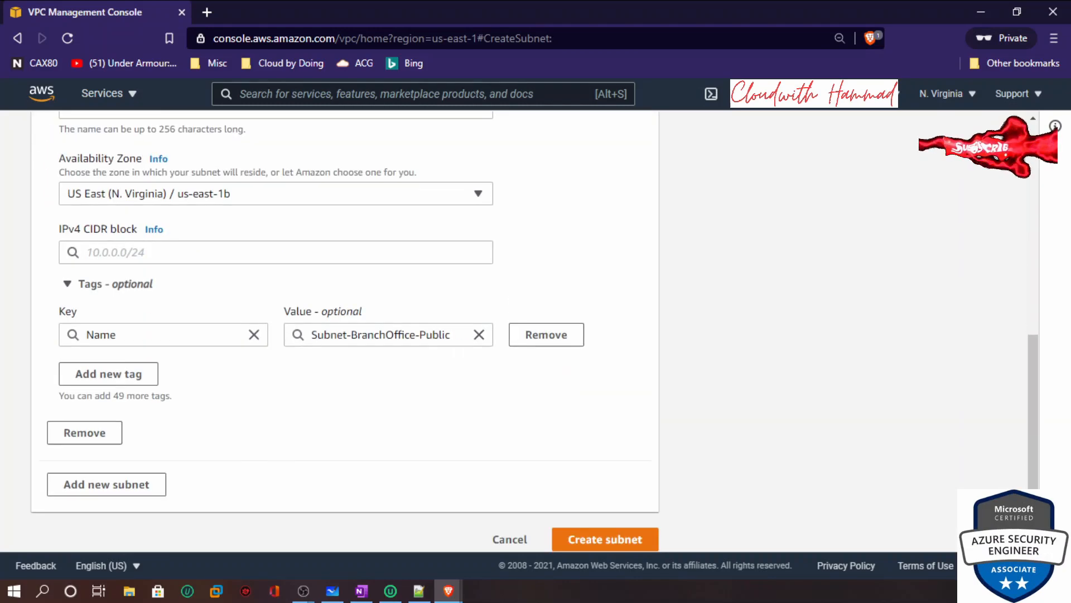
pyautogui.click(279, 252)
pyautogui.write('10.')
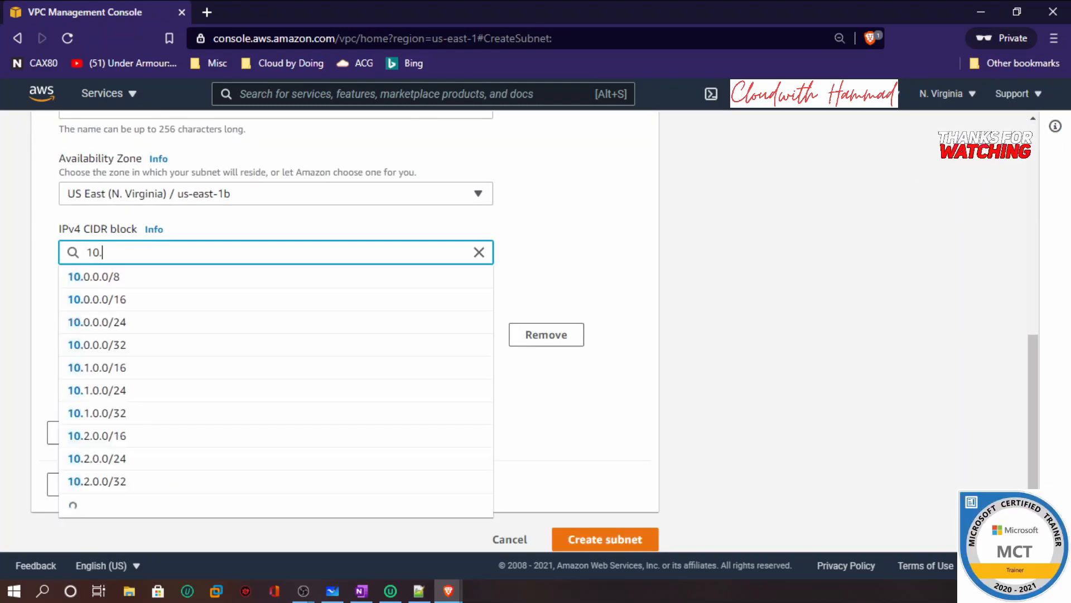
pyautogui.write('20.0.0/')
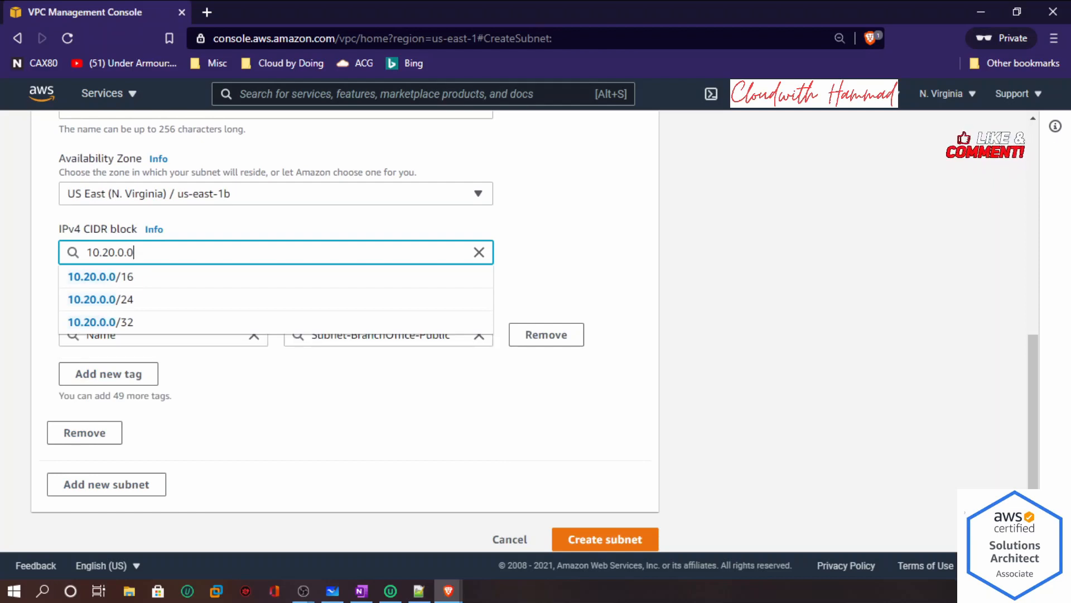
pyautogui.press('BackSpace')
pyautogui.press('BackSpace')
pyautogui.press('BackSpace')
pyautogui.press('BackSpace')
pyautogui.write('1.0/24')
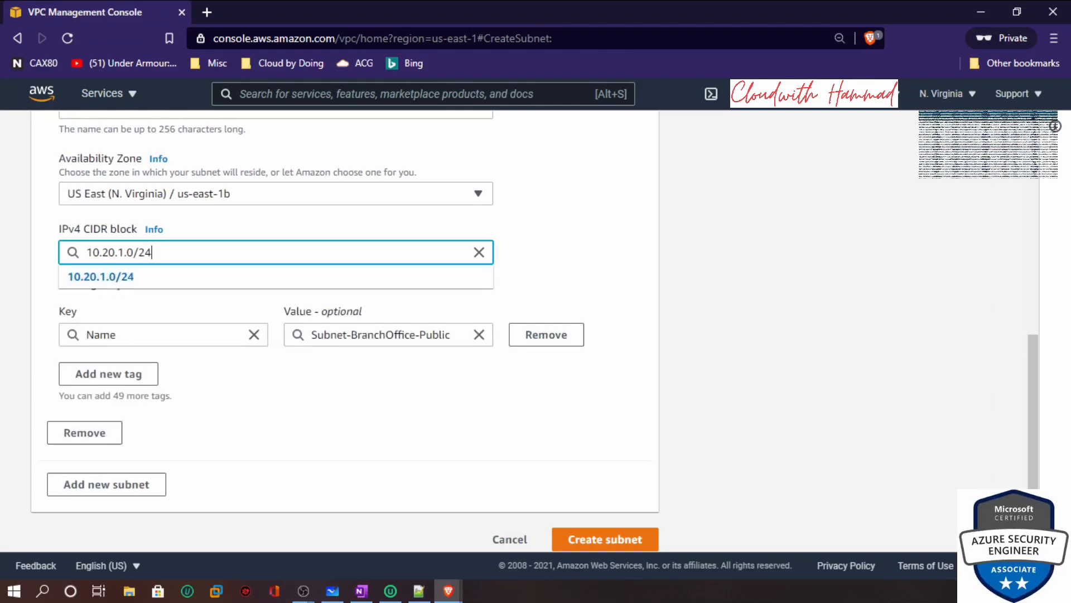
pyautogui.click(127, 277)
pyautogui.hotkey('alt', 'Tab')
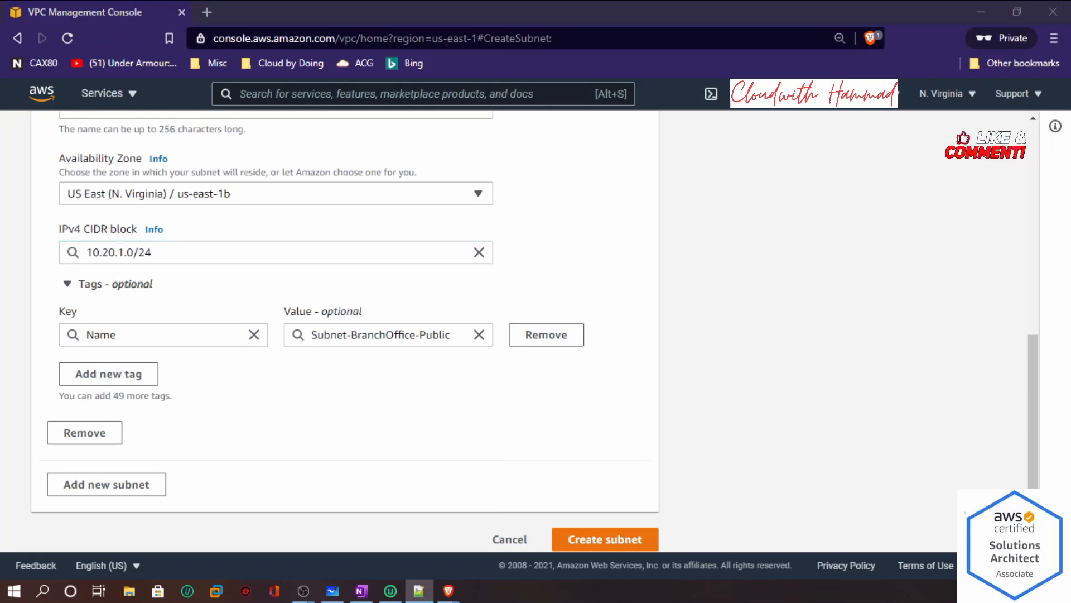
pyautogui.scroll(-1, 792, 500)
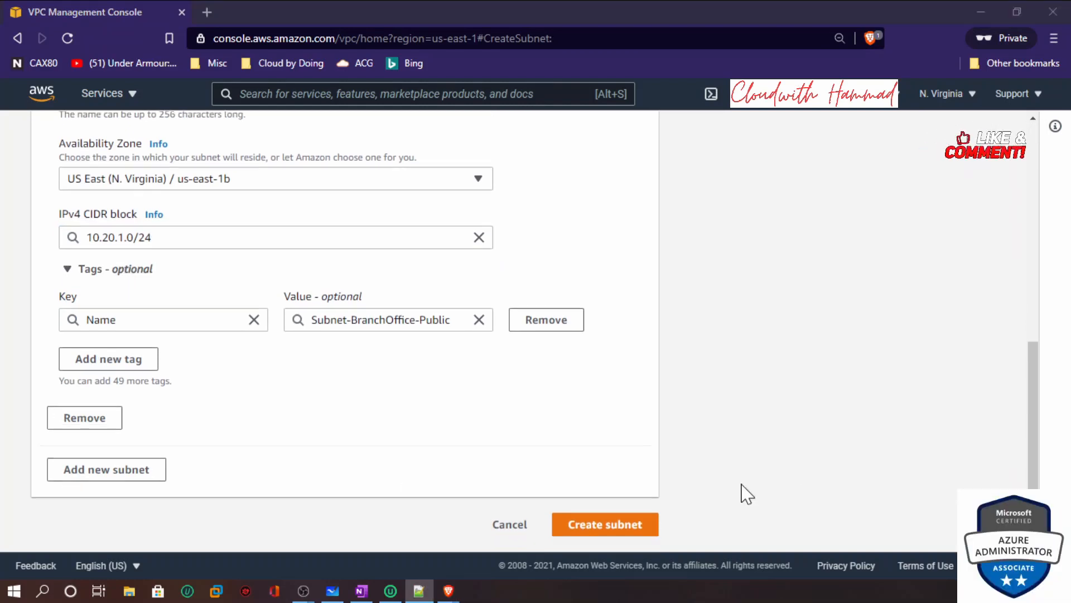
pyautogui.click(600, 528)
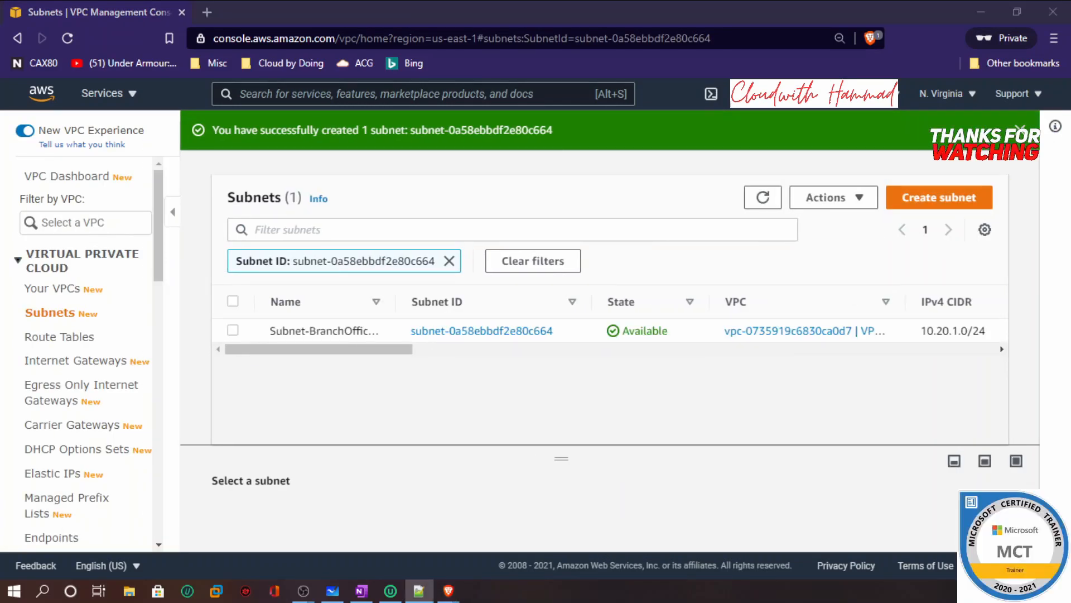
# Create an internet gateway for the main office with the name tag igw-mob.
pyautogui.click(67, 361)
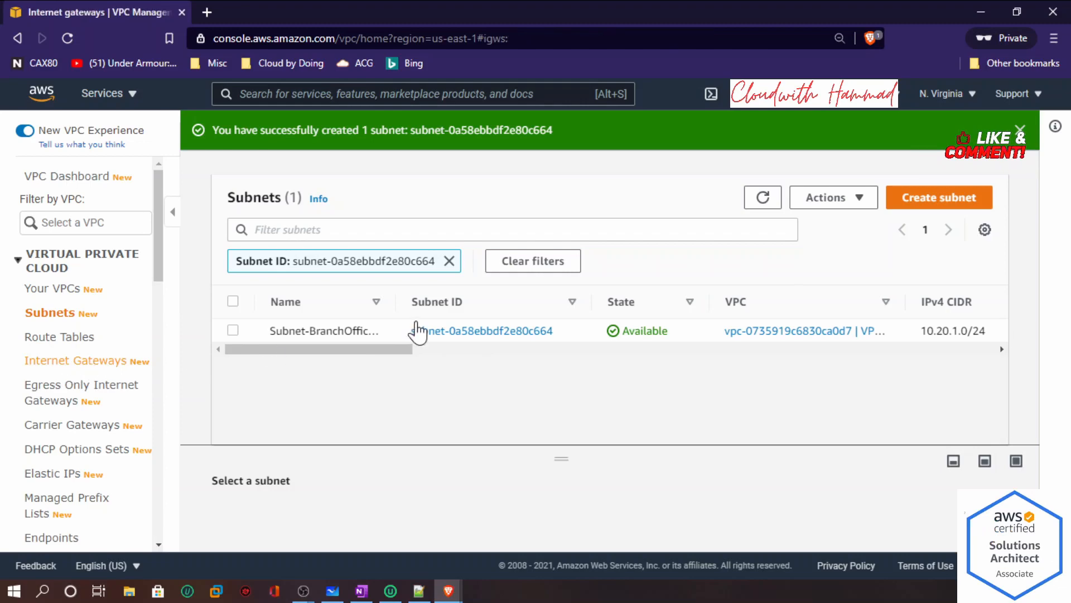
pyautogui.click(866, 164)
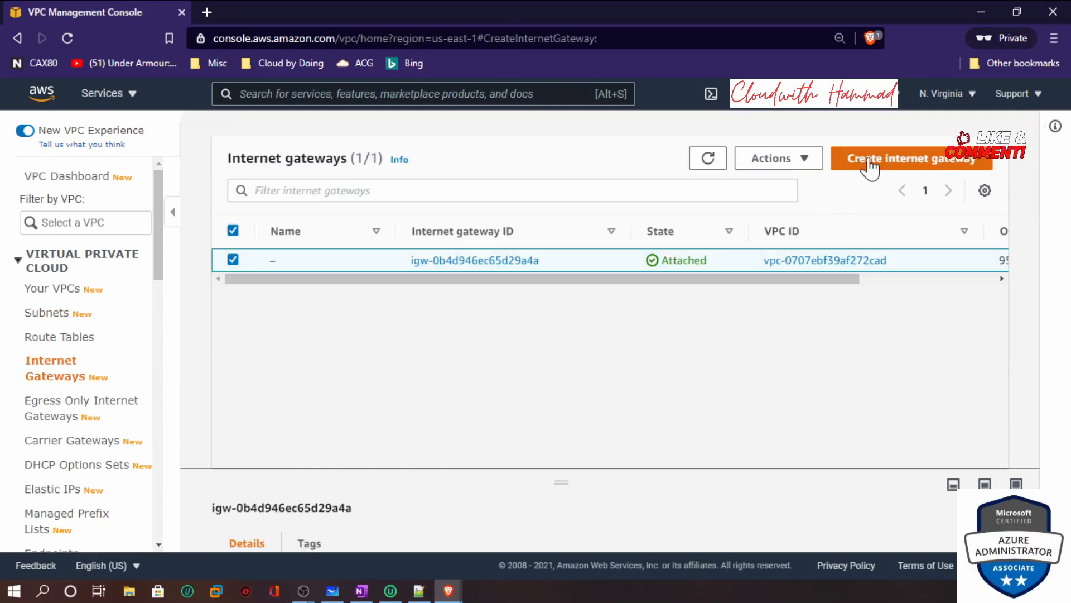
pyautogui.click(302, 347)
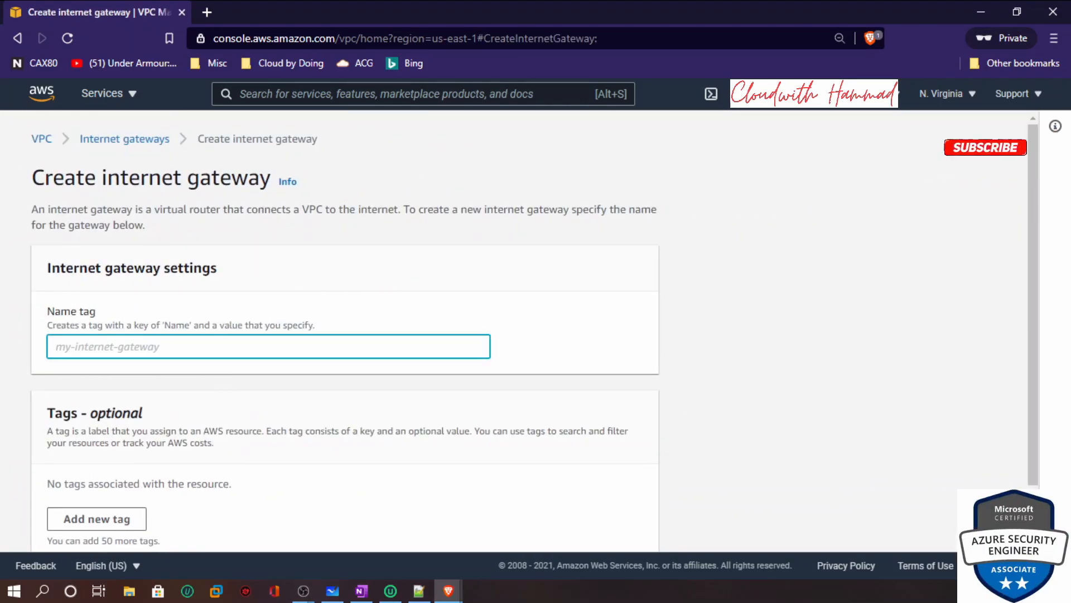
pyautogui.write('igw-mob')
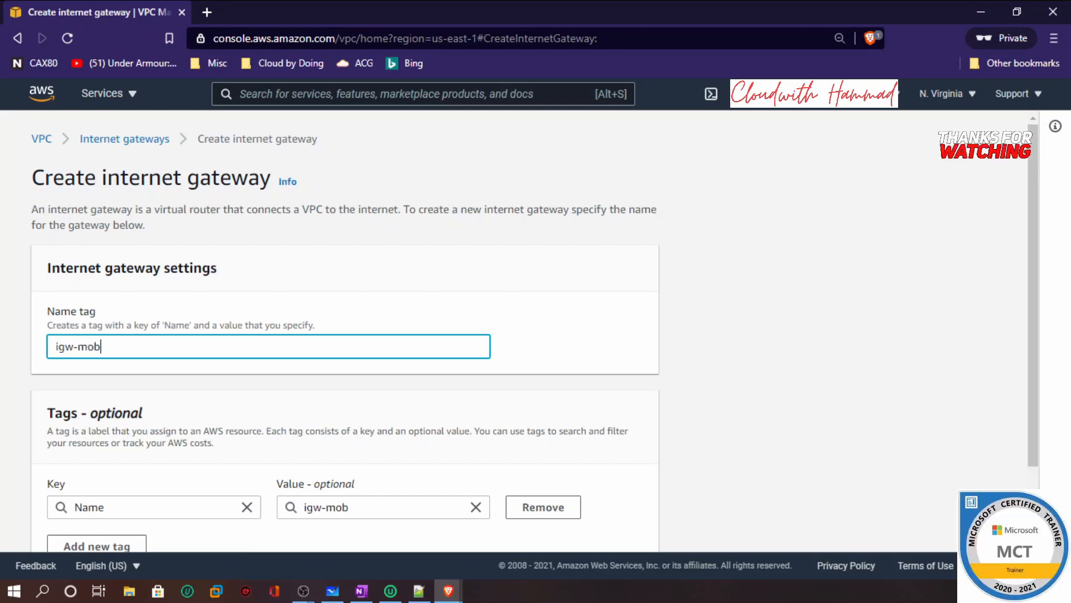
pyautogui.scroll(-2, 148, 370)
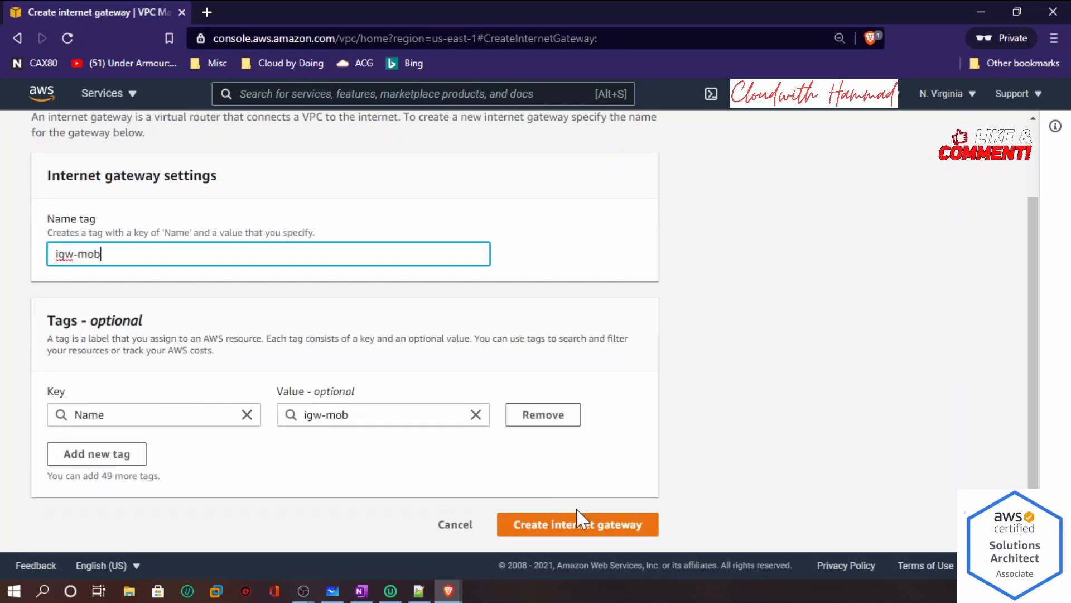
pyautogui.click(593, 517)
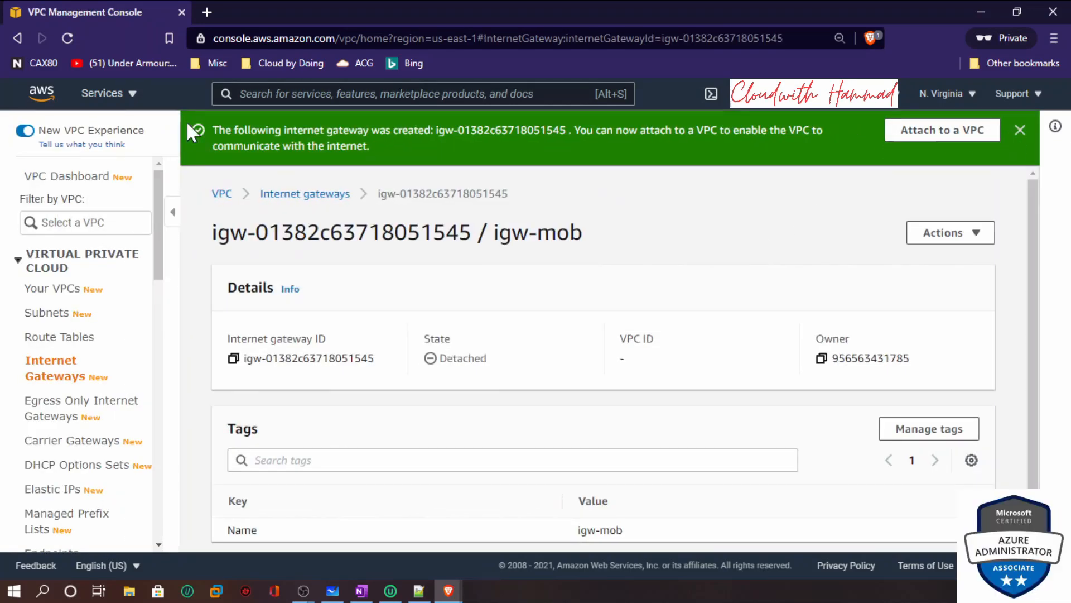
# Attach the igw-mob internet gateway to the VPC-MainOffice VPC.
pyautogui.moveTo(214, 129); pyautogui.dragTo(592, 129)
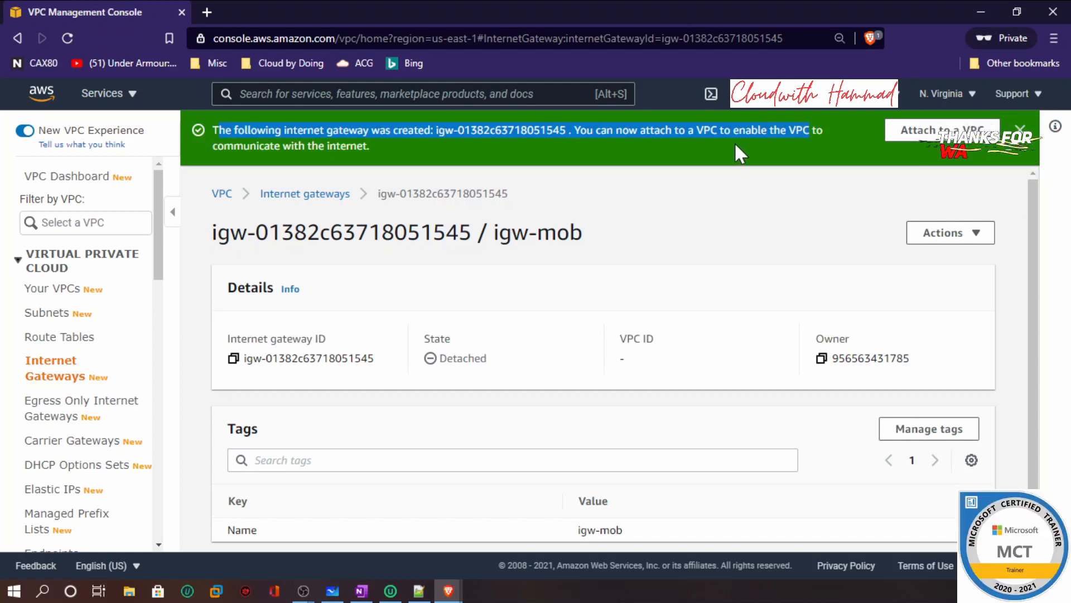
pyautogui.click(931, 132)
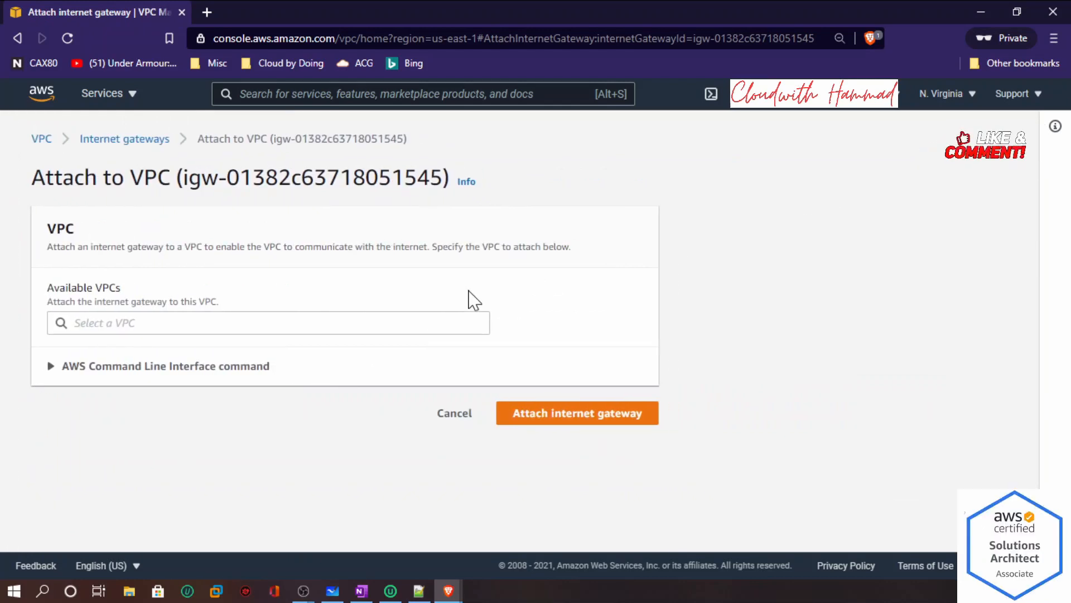
pyautogui.click(279, 323)
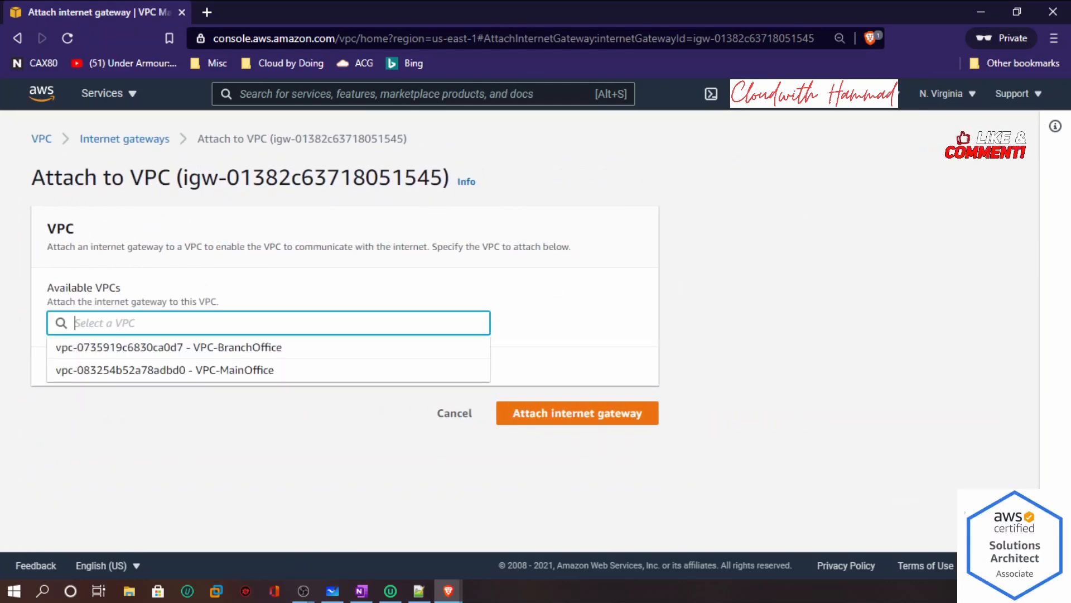
pyautogui.click(222, 374)
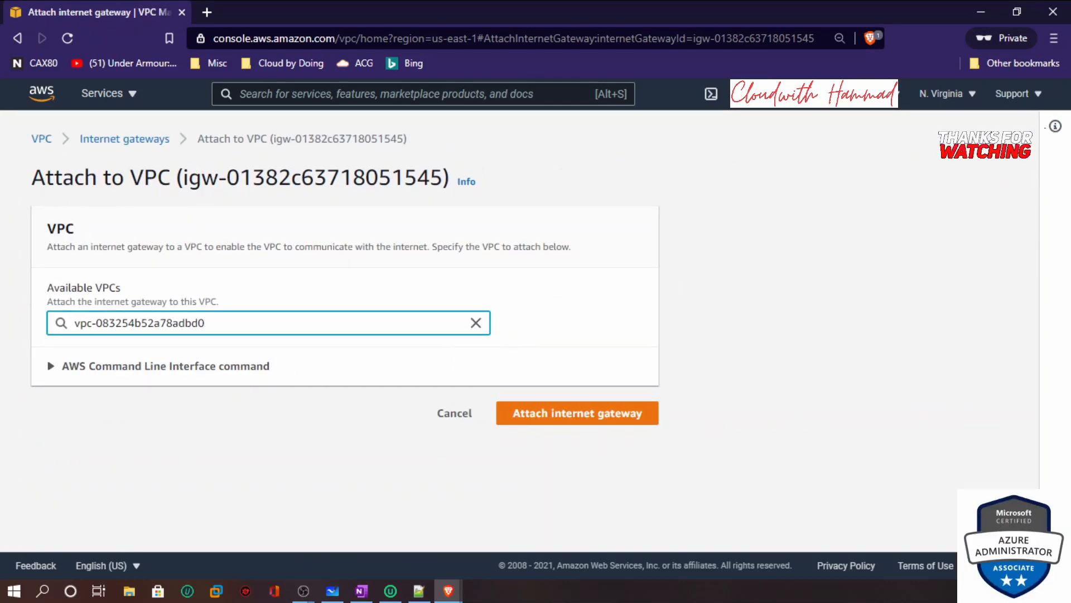
pyautogui.click(564, 419)
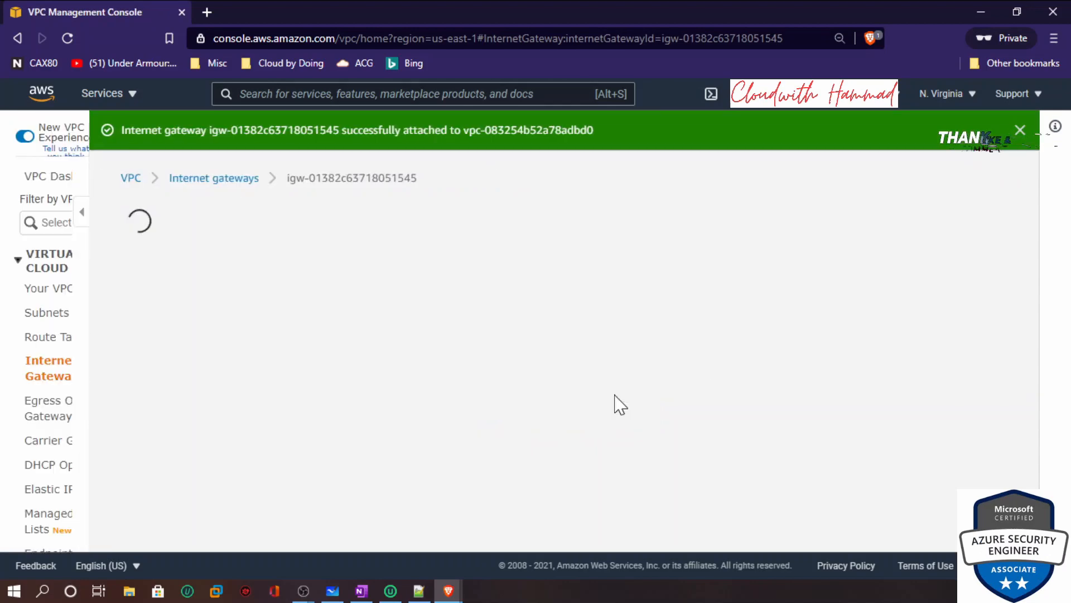
# Create a second internet gateway for the branch office with the name tag igw-bob.
pyautogui.click(323, 178)
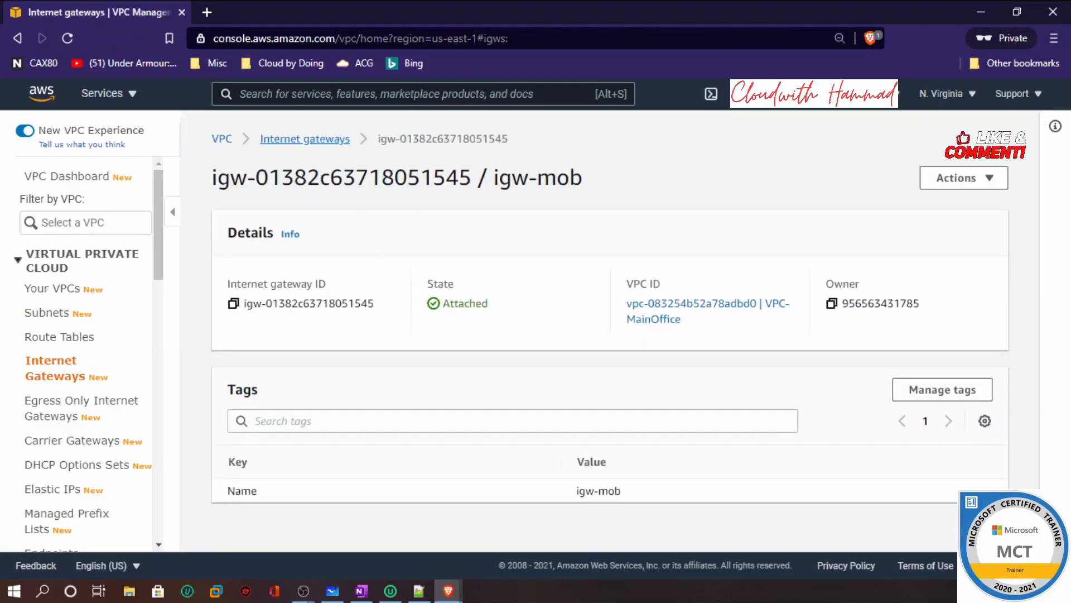
pyautogui.click(870, 156)
pyautogui.click(223, 346)
pyautogui.write('igw-bof')
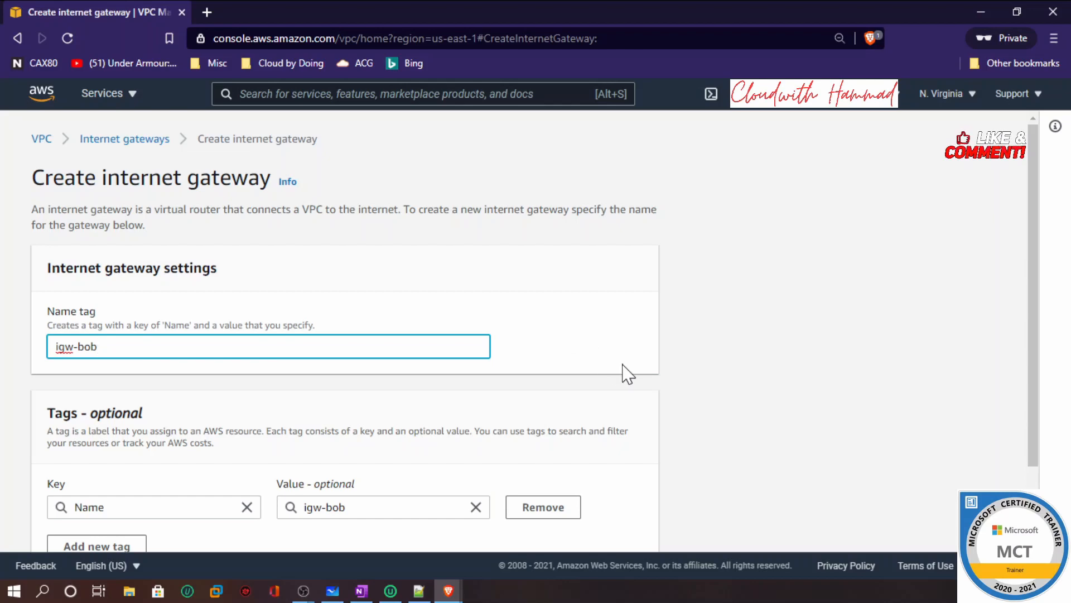
pyautogui.scroll(-2, 623, 373)
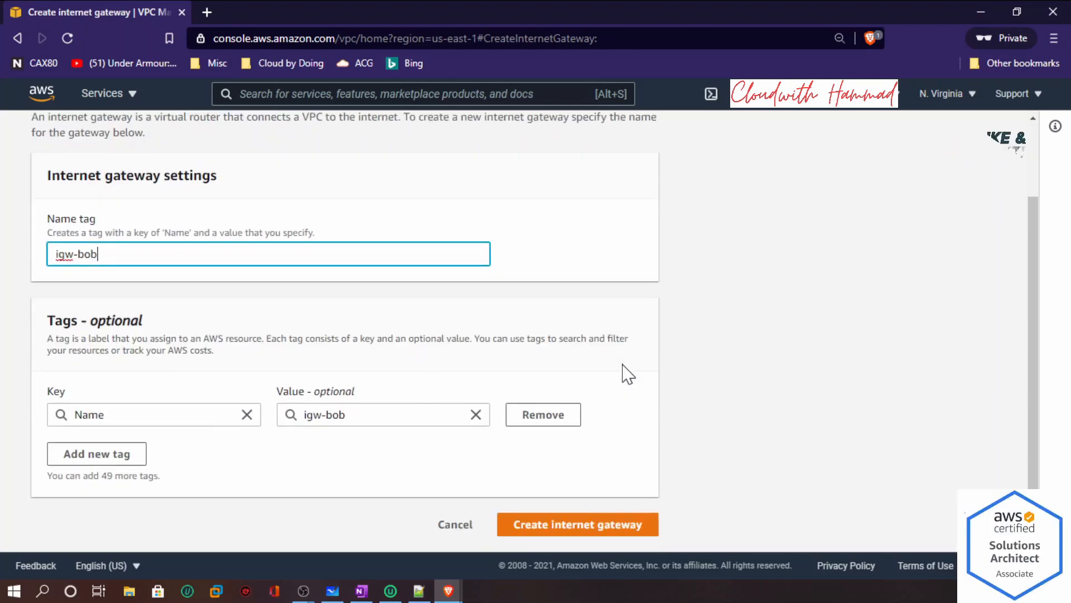
pyautogui.click(550, 523)
# Attach the igw-bob internet gateway to the VPC-BranchOffice VPC.
pyautogui.click(915, 131)
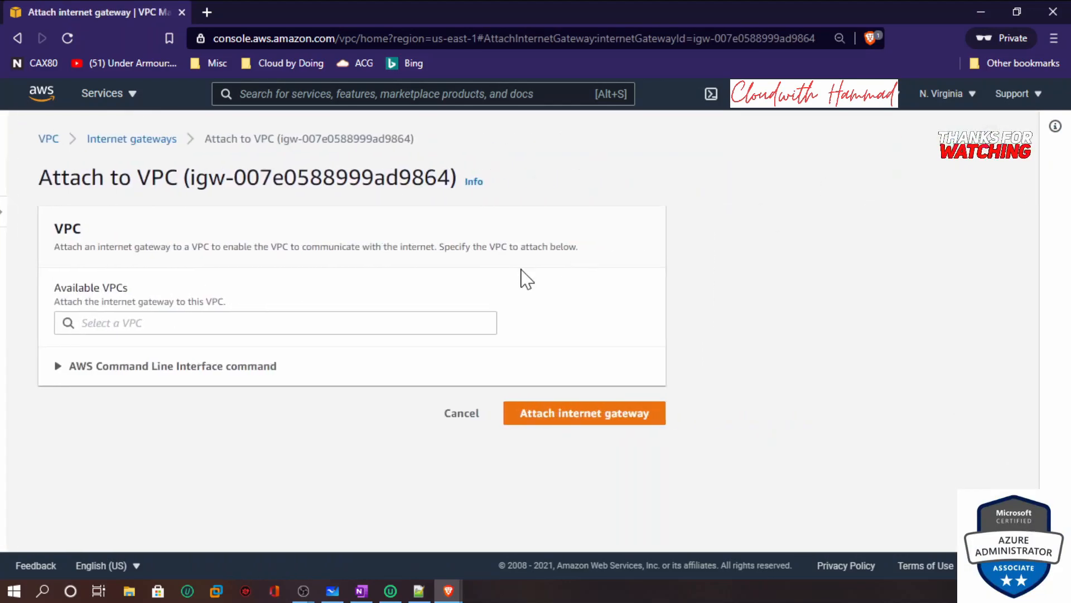
pyautogui.click(313, 322)
pyautogui.click(318, 346)
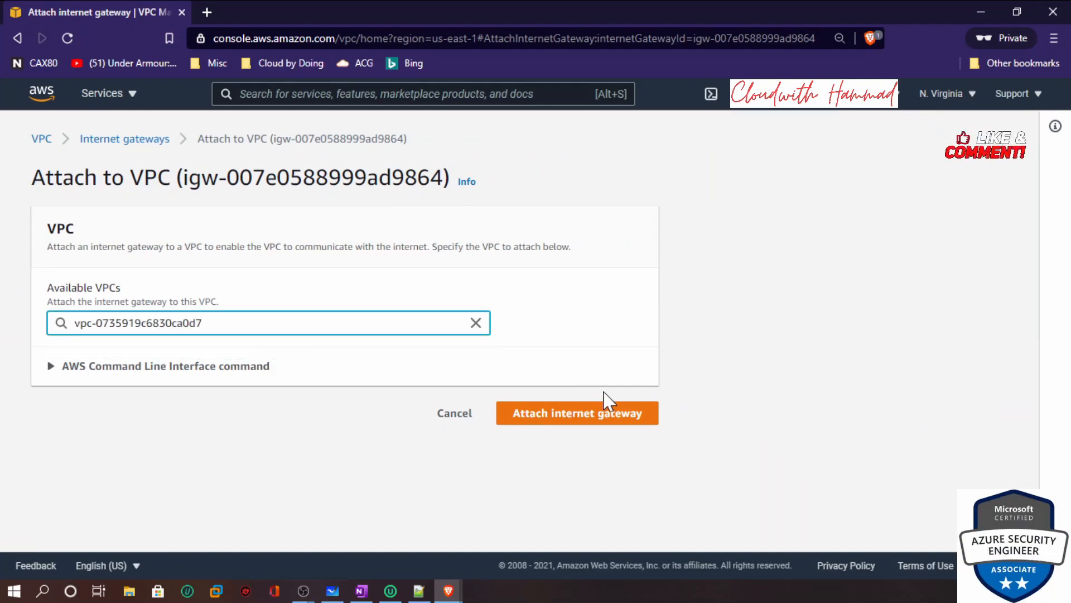
pyautogui.click(596, 418)
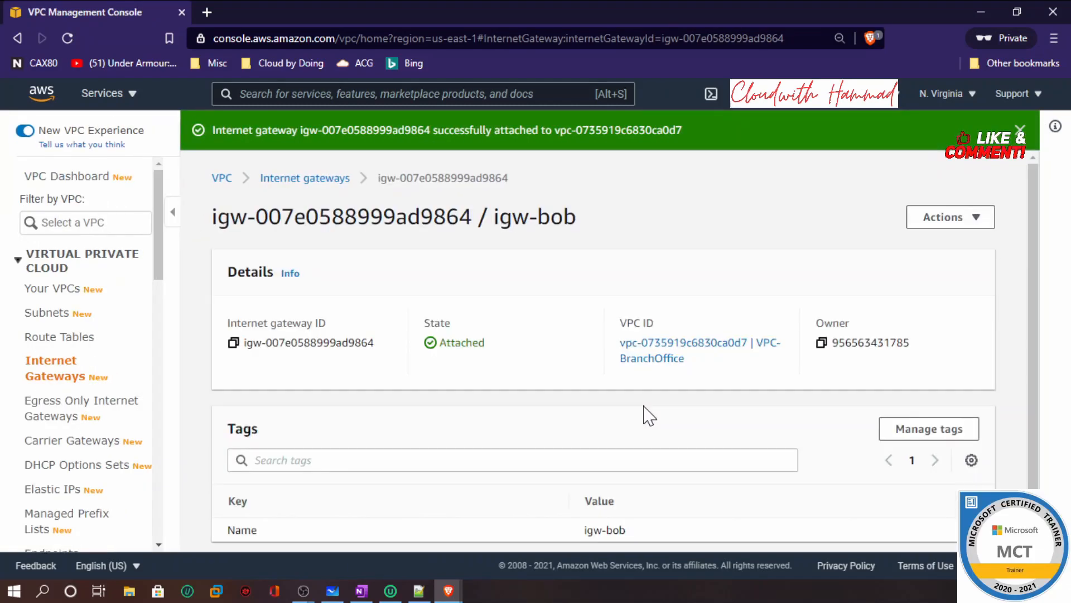
# Open the route tables list and widen the VPC ID column to show the full VPC names.
pyautogui.click(46, 316)
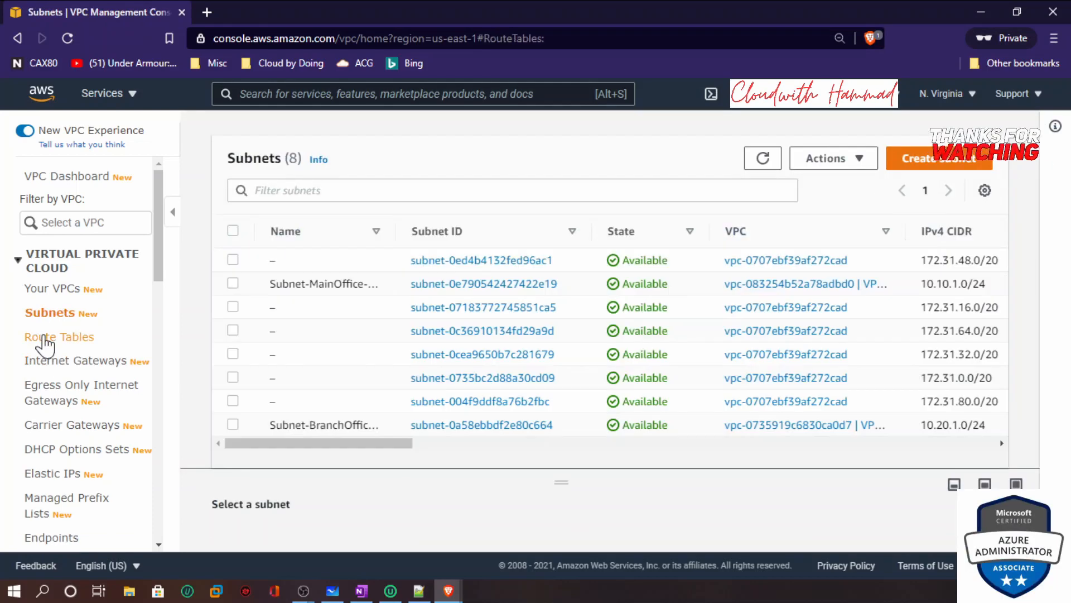
pyautogui.click(44, 337)
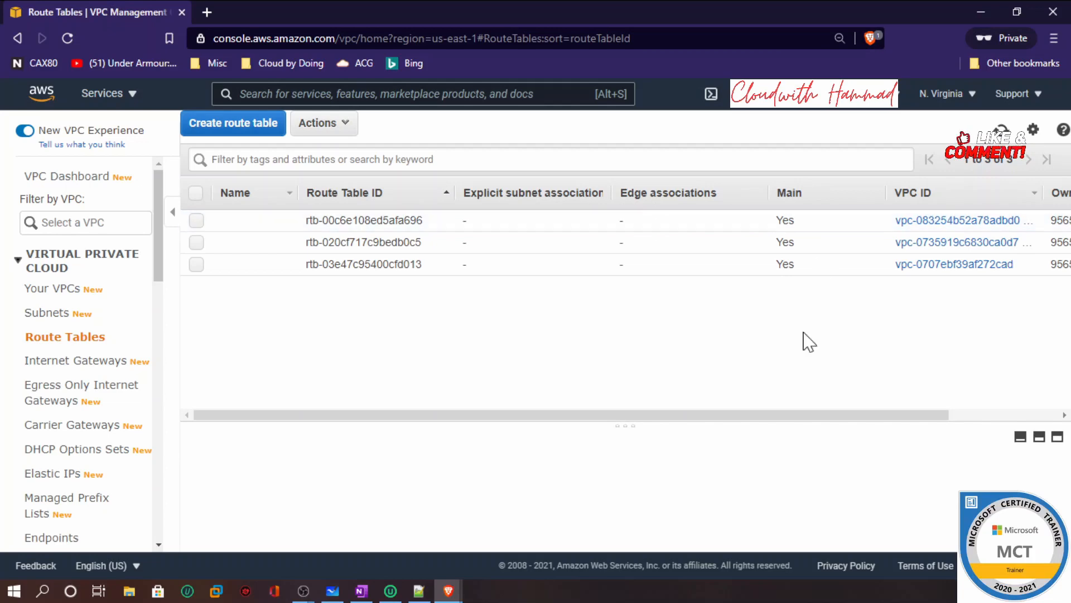
pyautogui.moveTo(785, 416); pyautogui.dragTo(893, 415)
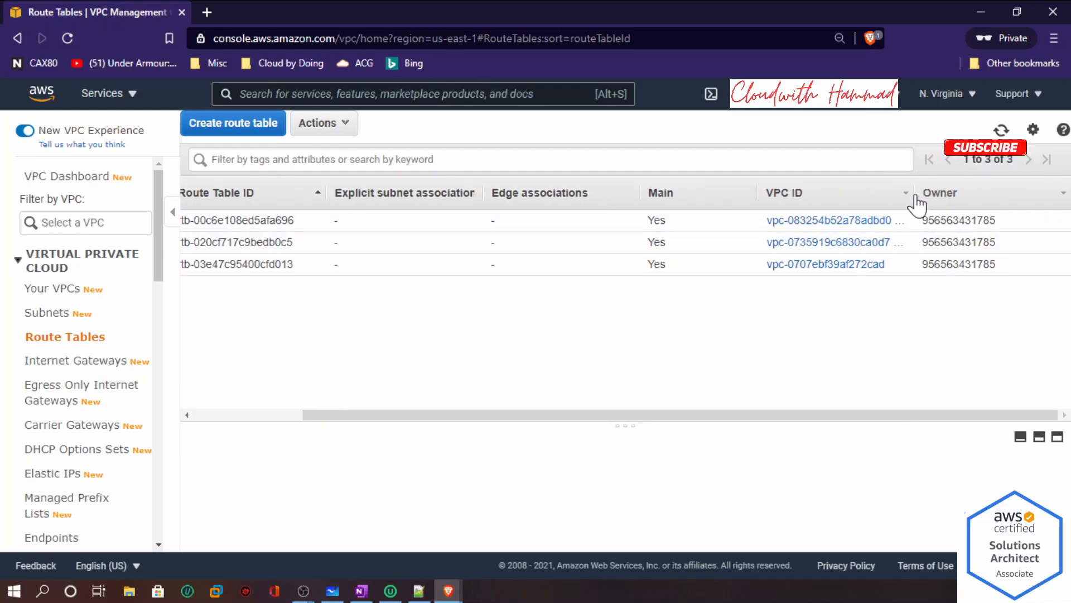
pyautogui.moveTo(911, 193); pyautogui.dragTo(1005, 192)
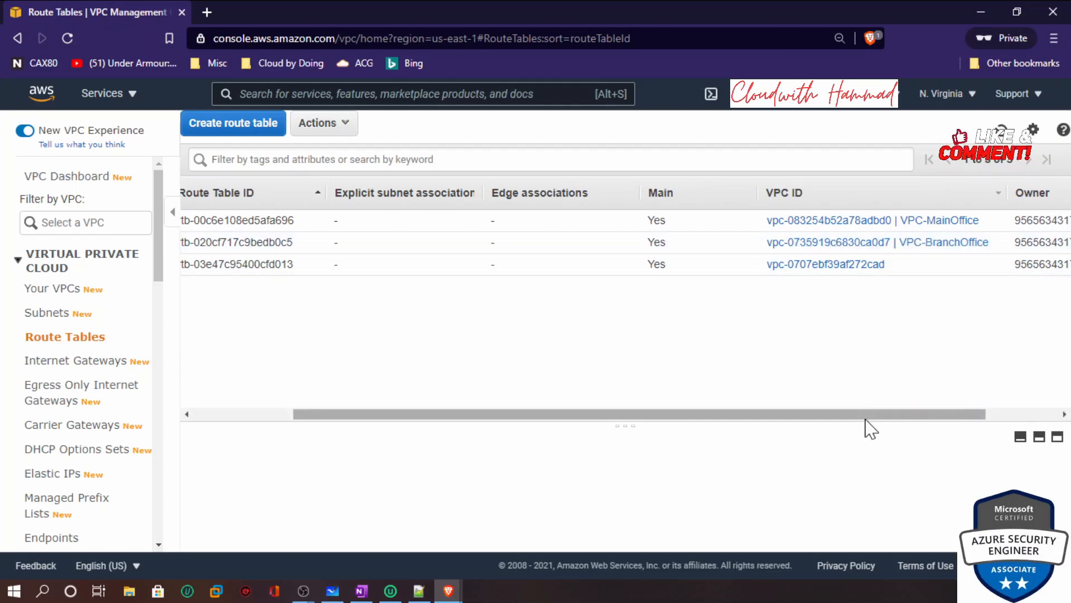
pyautogui.moveTo(846, 416); pyautogui.dragTo(749, 415)
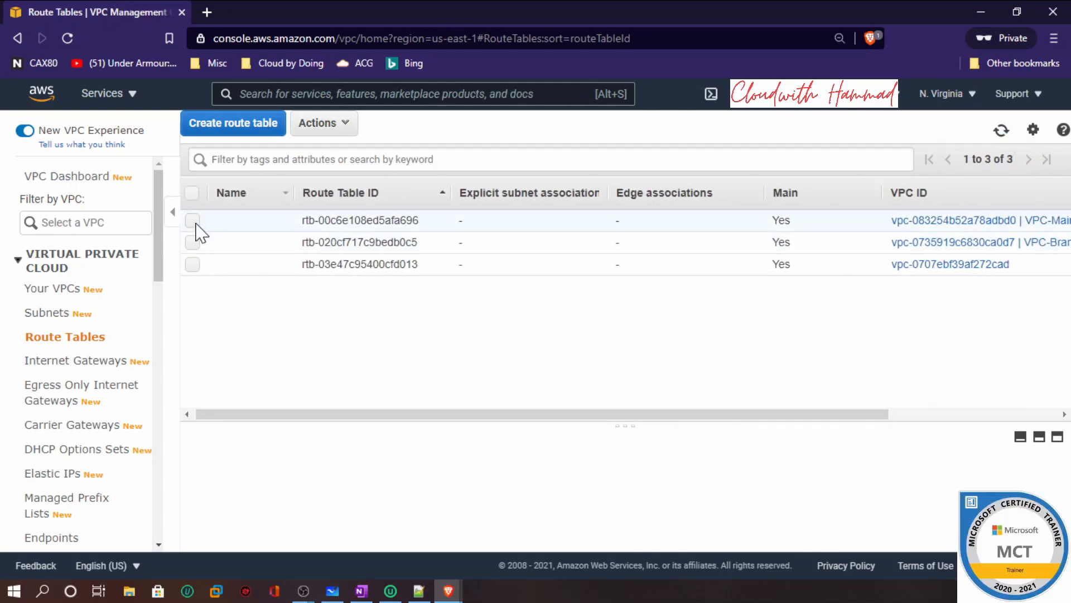
# Add a 0.0.0.0/0 route targeting the igw-mob internet gateway to the VPC-MainOffice route table and save it.
pyautogui.click(194, 222)
pyautogui.moveTo(629, 430); pyautogui.dragTo(619, 306)
pyautogui.click(315, 357)
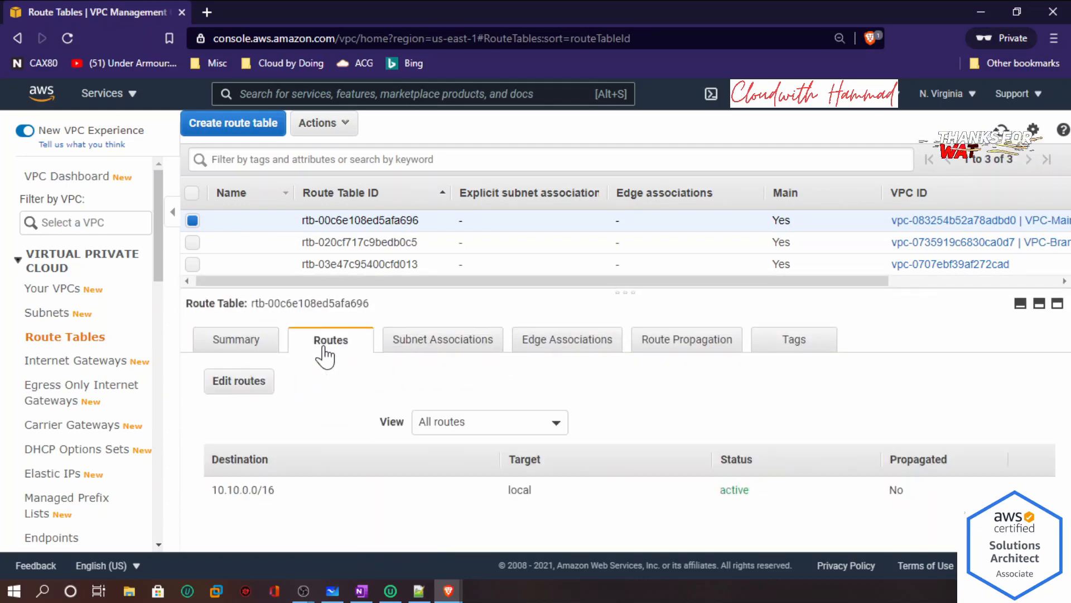
pyautogui.click(235, 385)
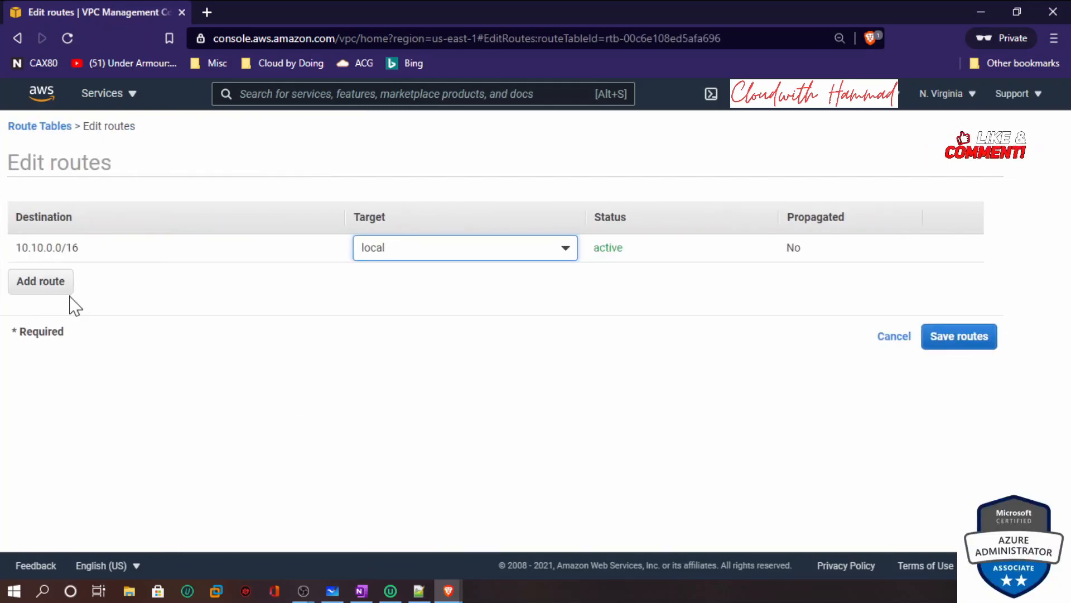
pyautogui.click(41, 280)
pyautogui.write('00')
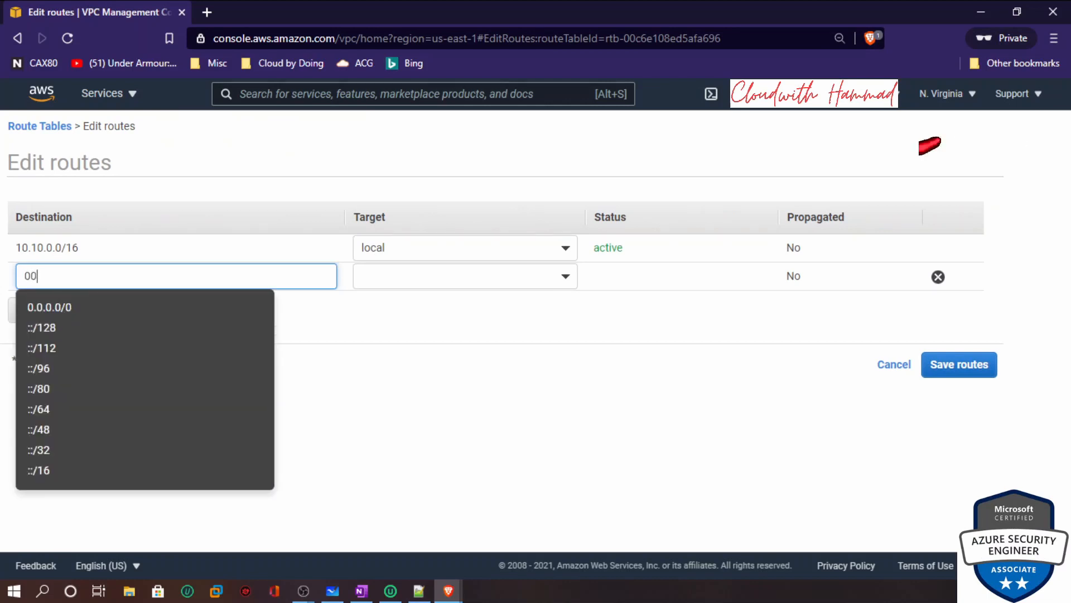
pyautogui.click(71, 306)
pyautogui.click(441, 277)
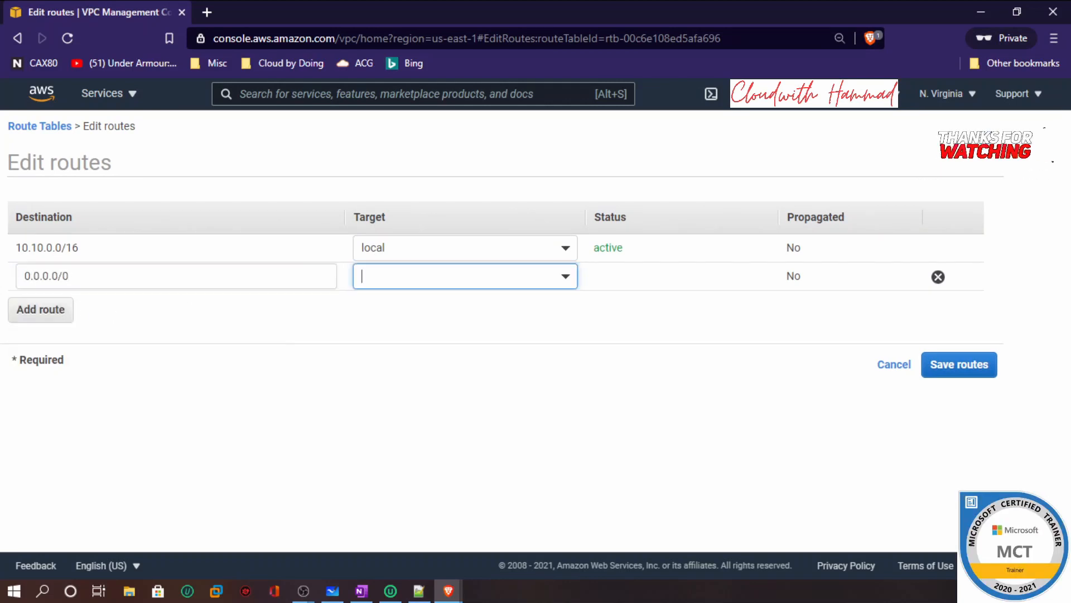
pyautogui.click(427, 395)
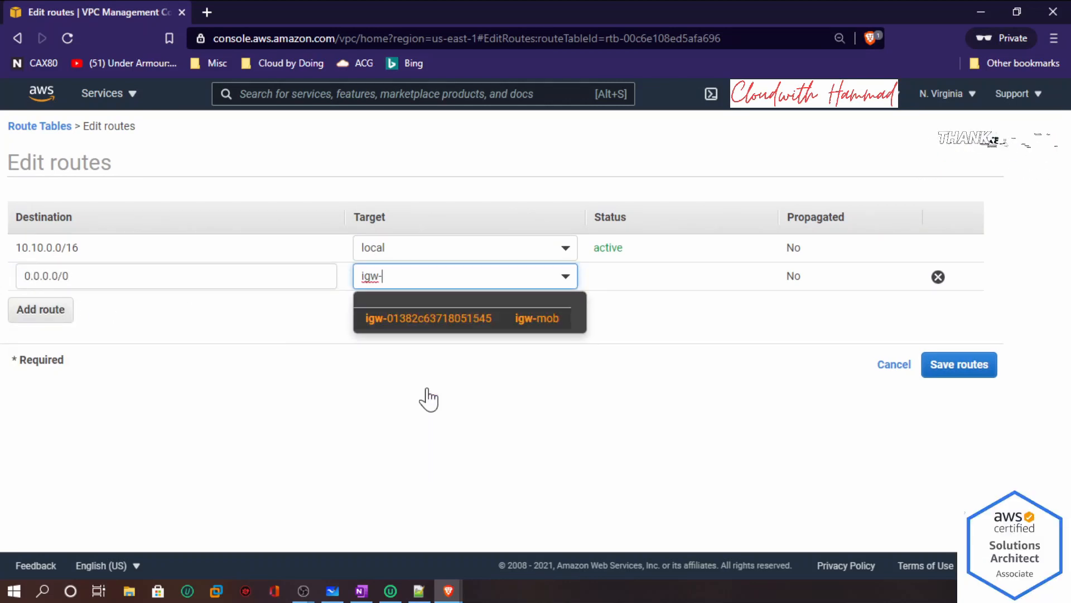
pyautogui.click(461, 318)
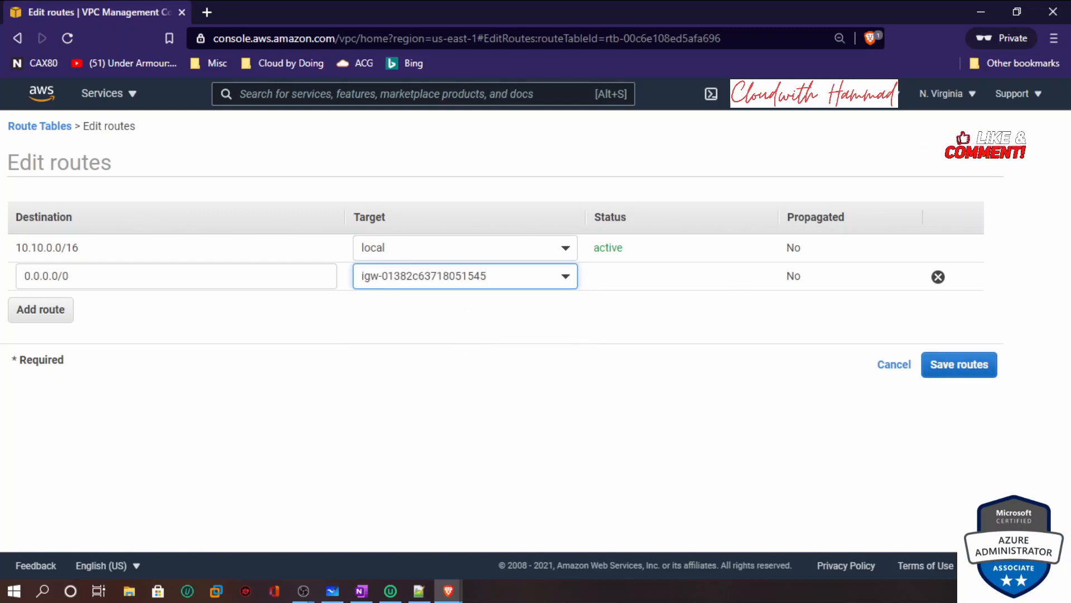
pyautogui.click(566, 276)
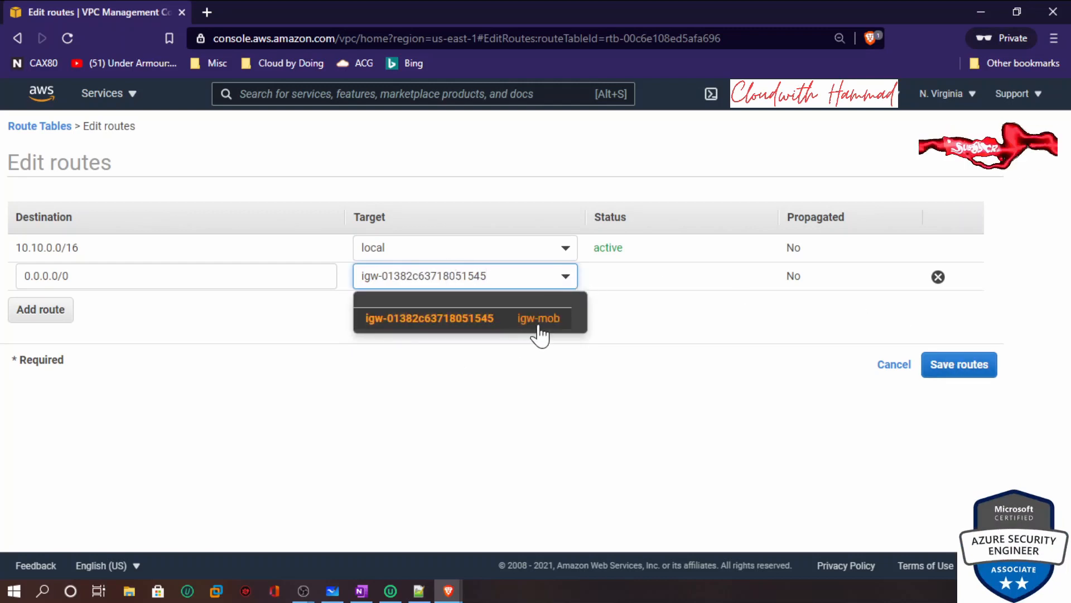
pyautogui.click(951, 368)
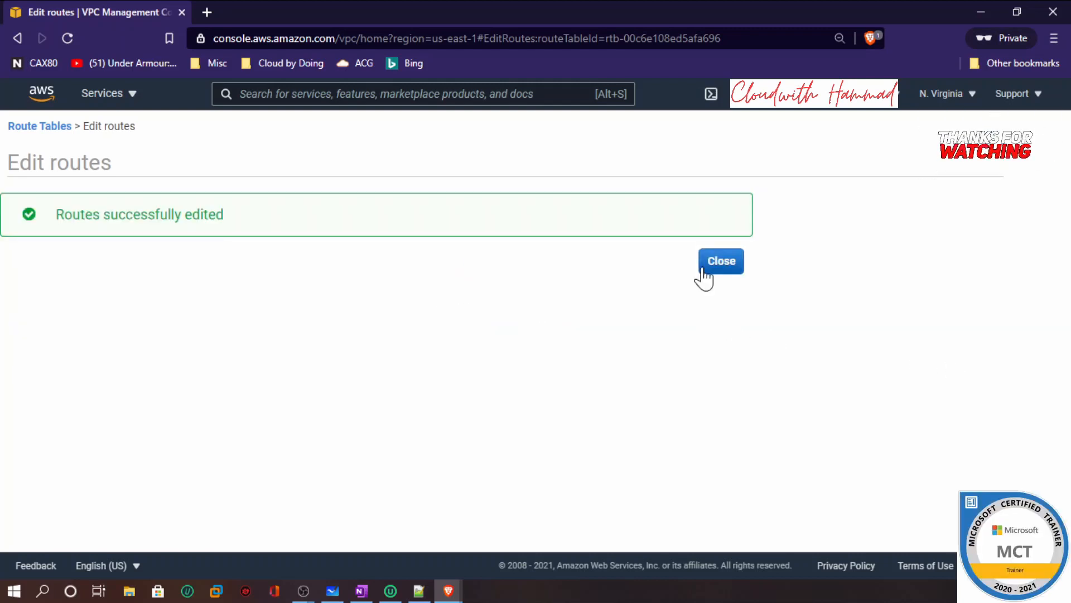
pyautogui.click(728, 262)
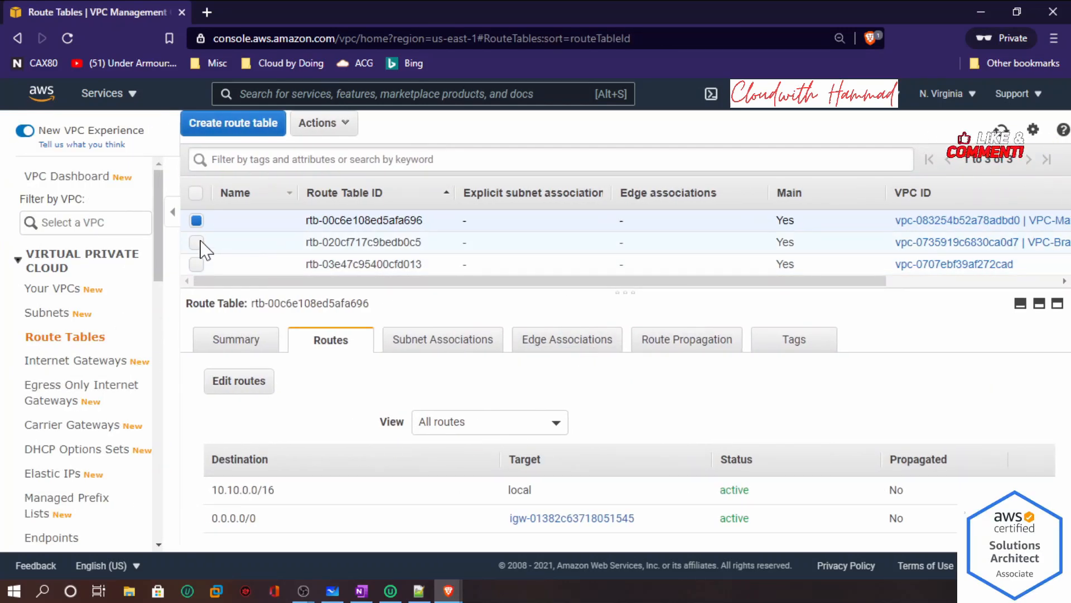
# Add and save a 0.0.0.0/0 route targeting the igw-bob internet gateway in the VPC-BranchOffice route table, and view the table's route propagation.
pyautogui.click(198, 223)
pyautogui.click(199, 245)
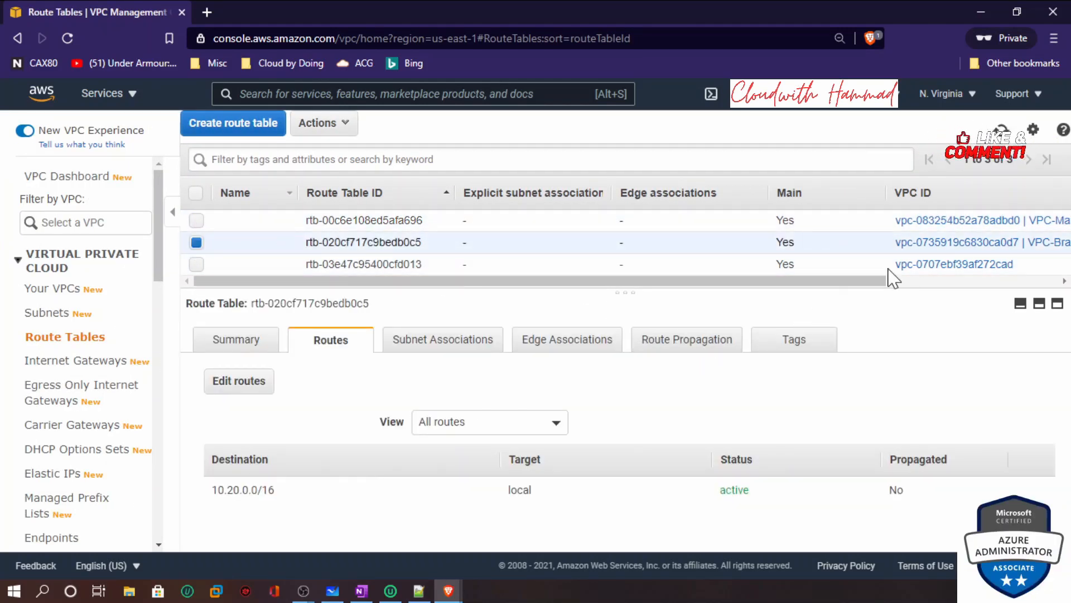
pyautogui.moveTo(873, 280); pyautogui.dragTo(957, 293)
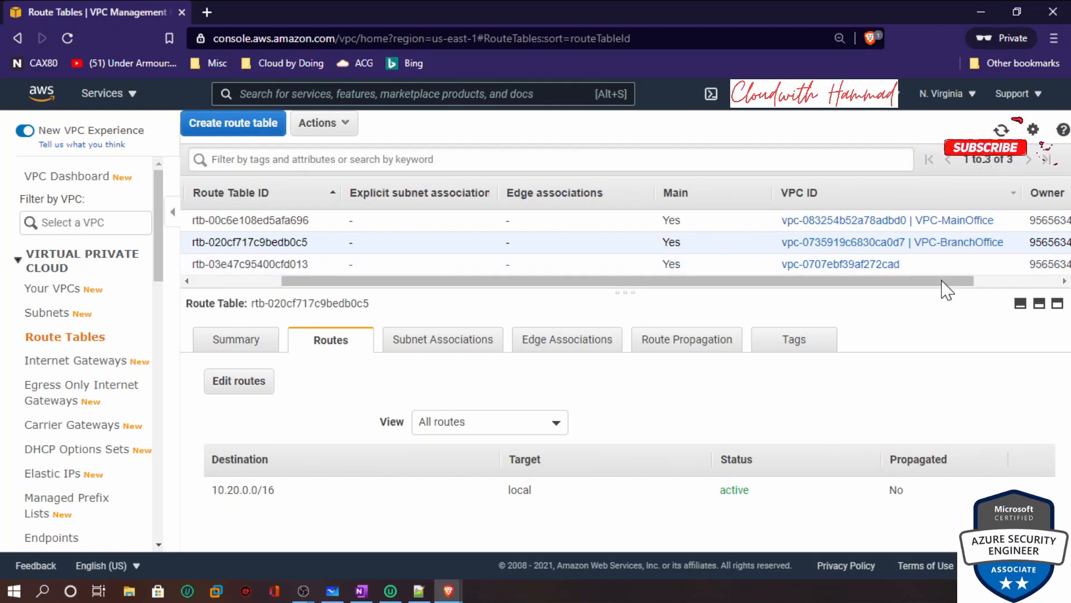
pyautogui.click(229, 385)
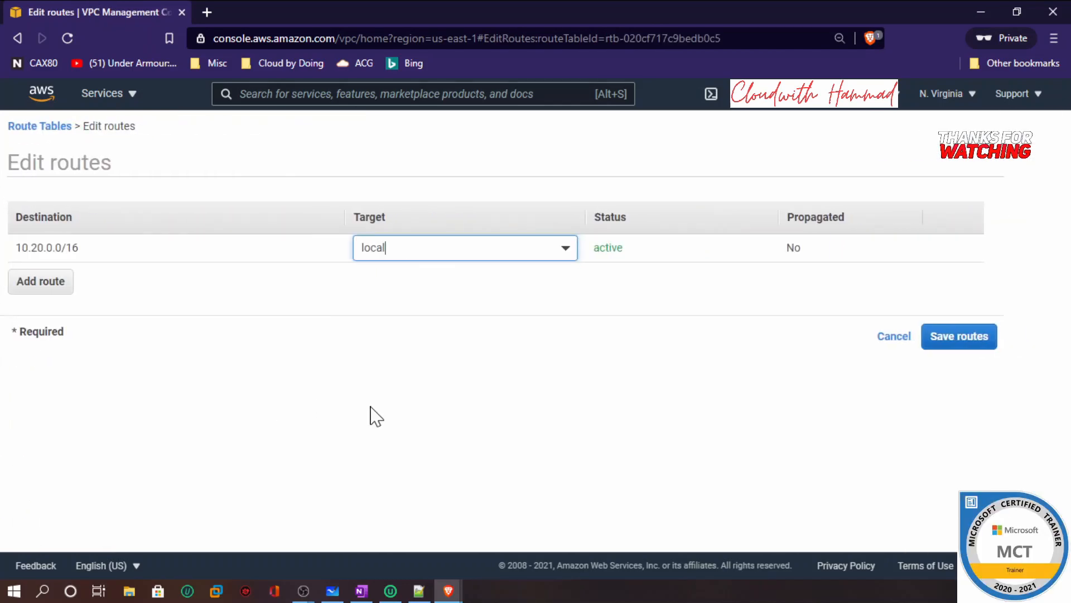
pyautogui.click(38, 284)
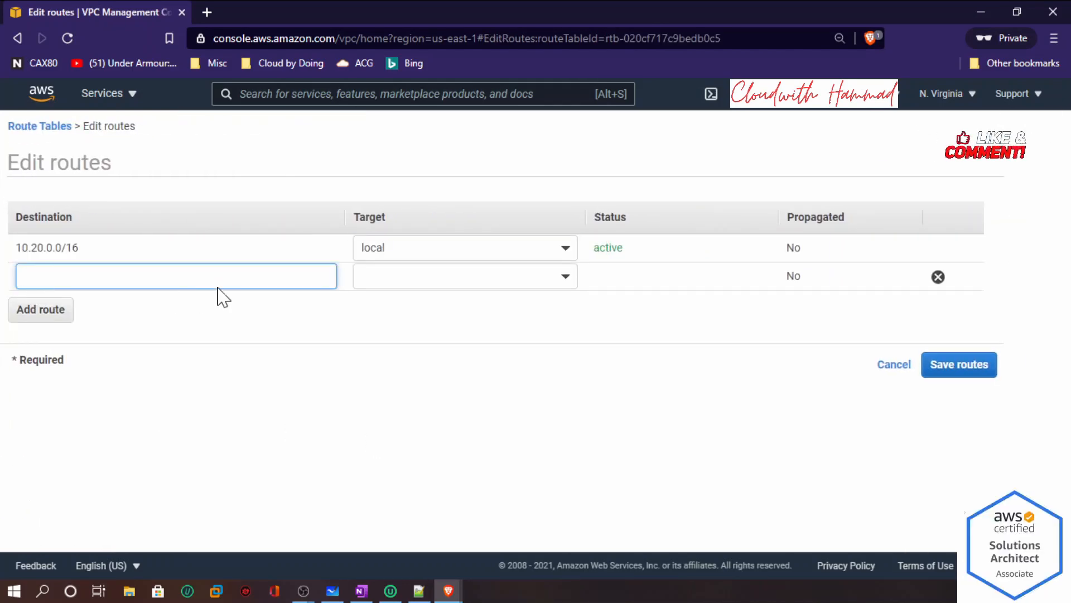
pyautogui.write('0')
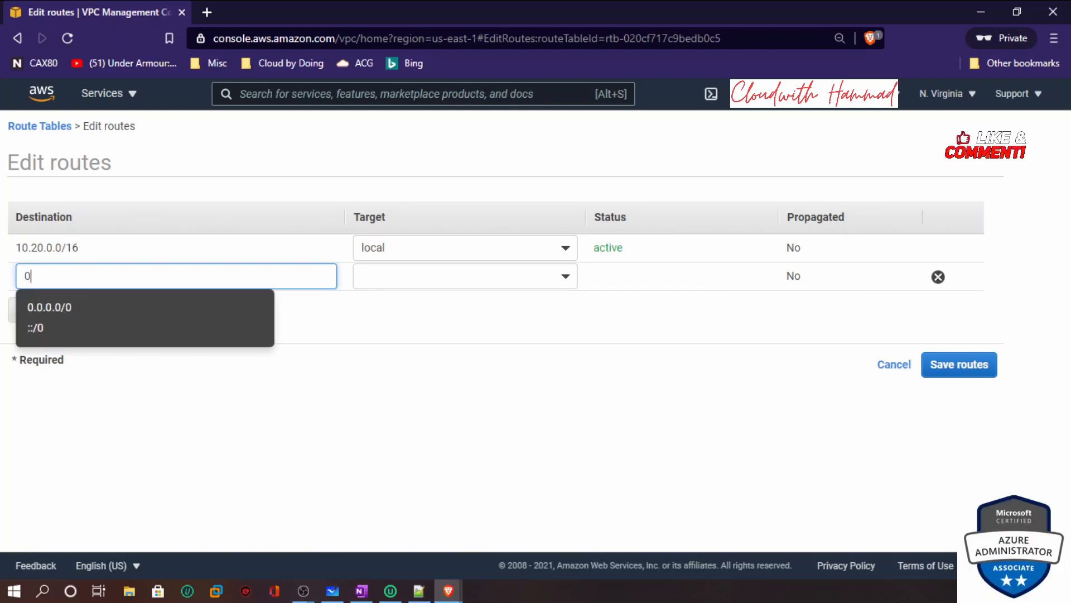
pyautogui.click(142, 307)
pyautogui.click(567, 277)
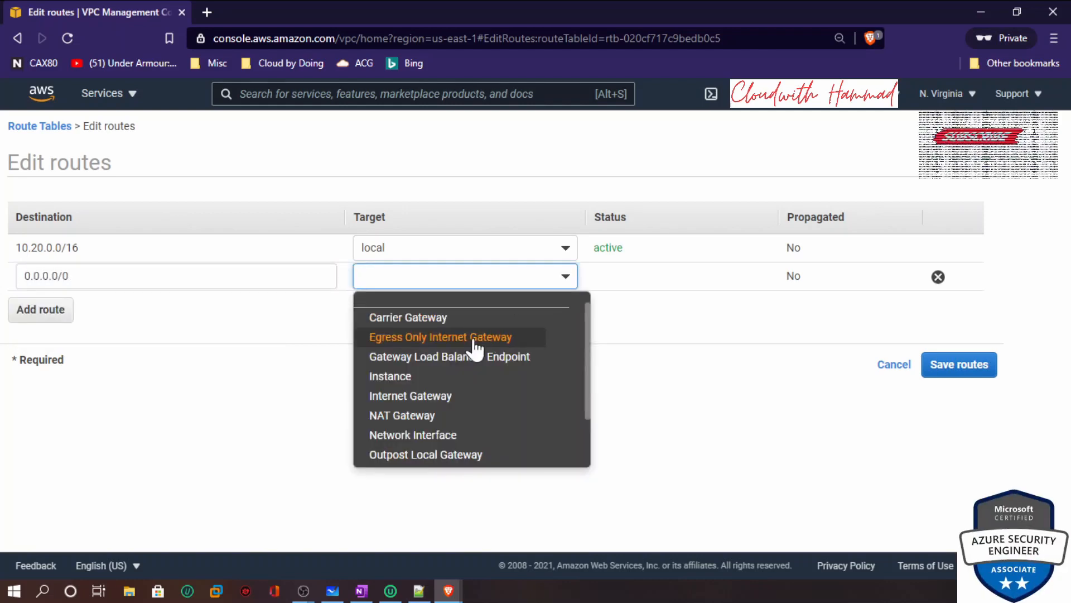
pyautogui.click(445, 396)
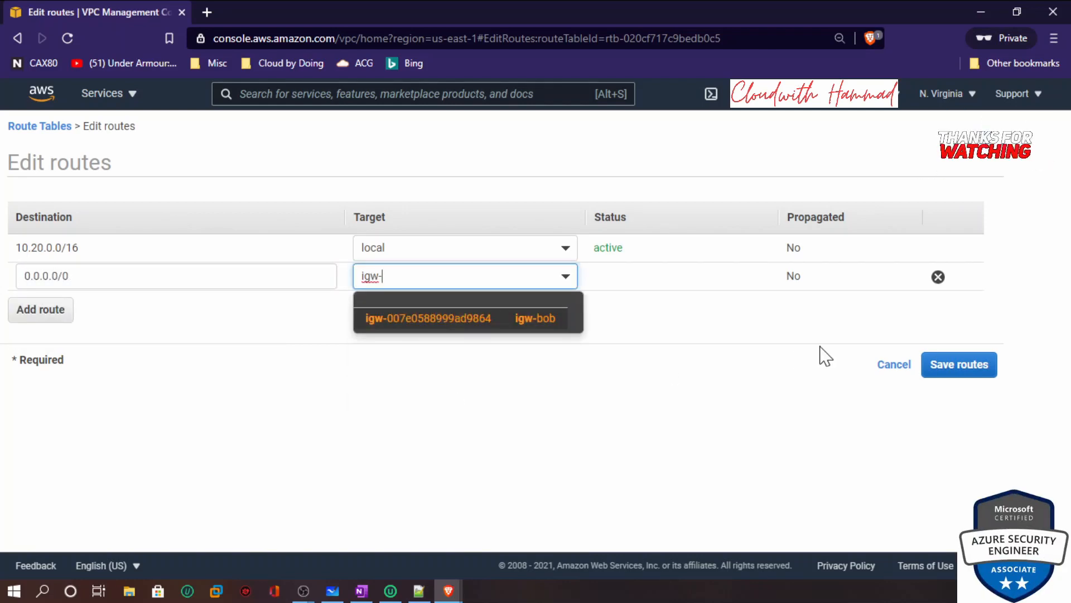
pyautogui.click(485, 322)
pyautogui.click(982, 368)
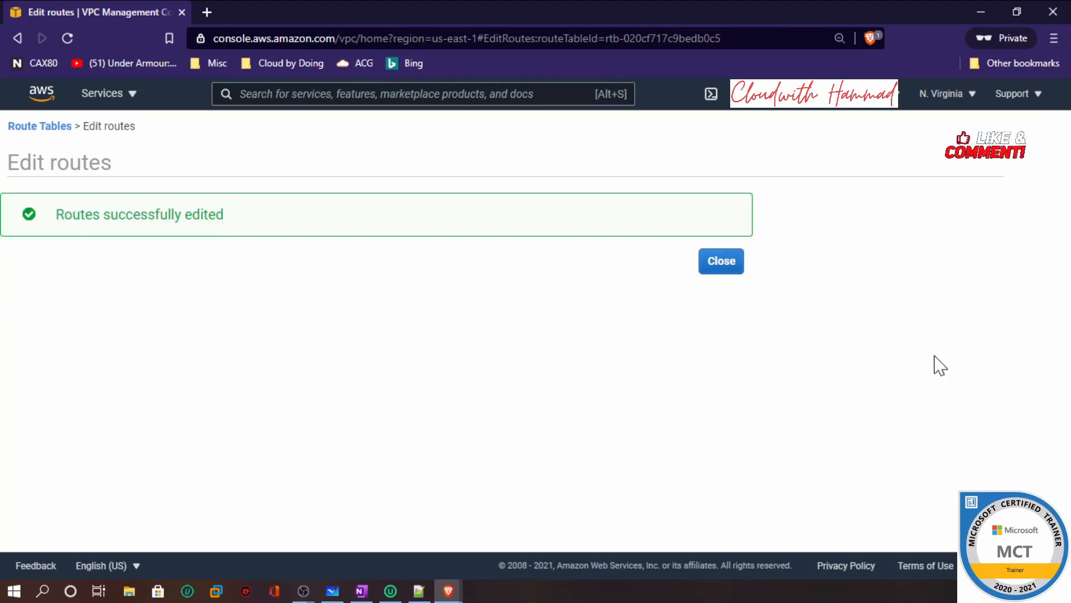
pyautogui.click(719, 260)
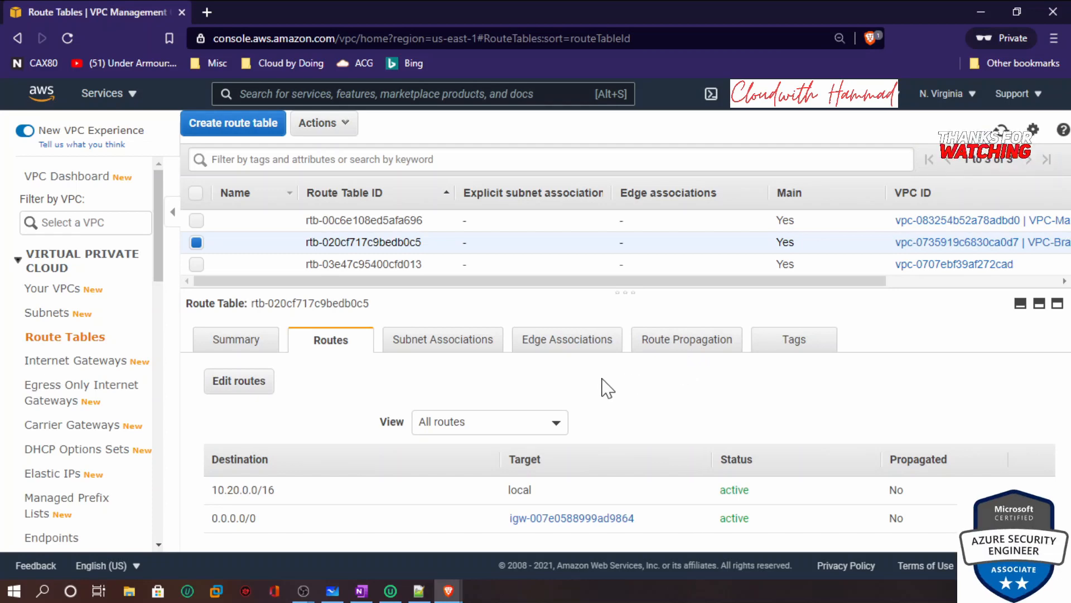
pyautogui.click(672, 343)
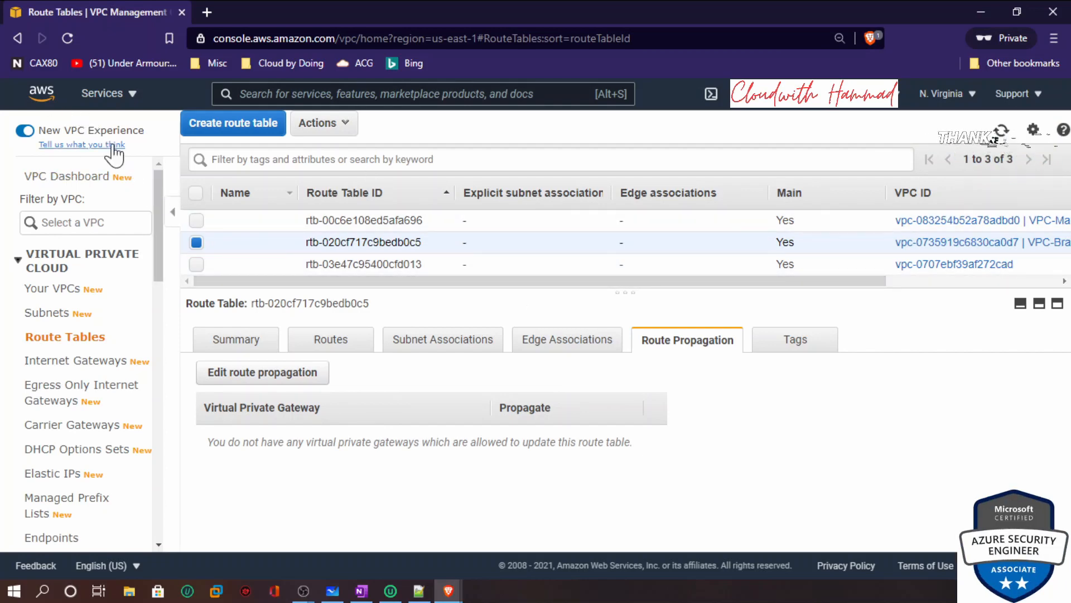
# Open the AWS Management Console in a new browser tab and go to the EC2 service.
pyautogui.rightClick(84, 92)
pyautogui.rightClick(39, 94)
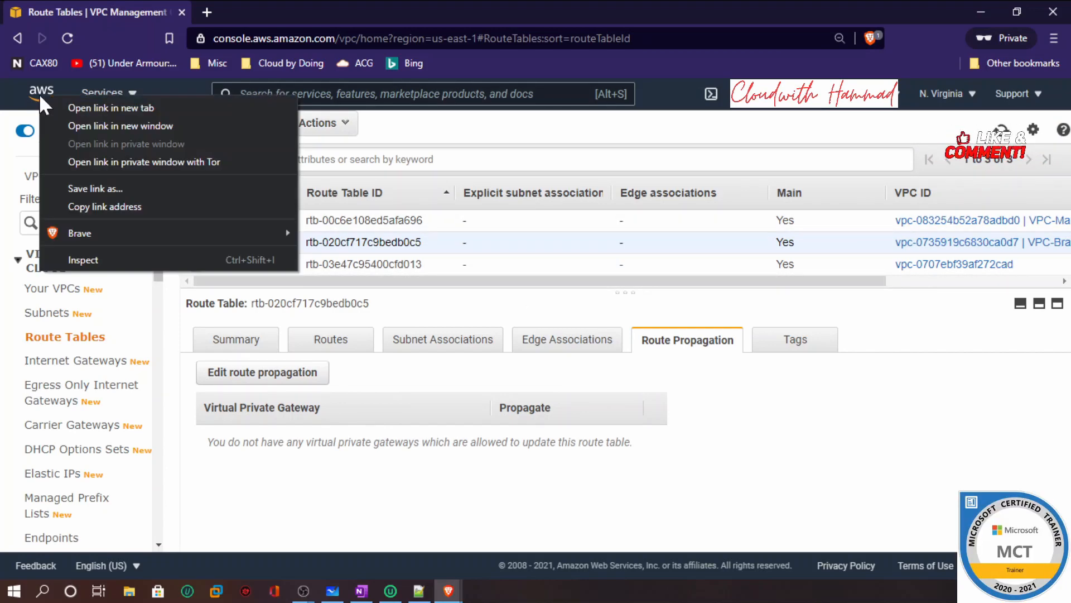
pyautogui.click(52, 106)
pyautogui.click(239, 16)
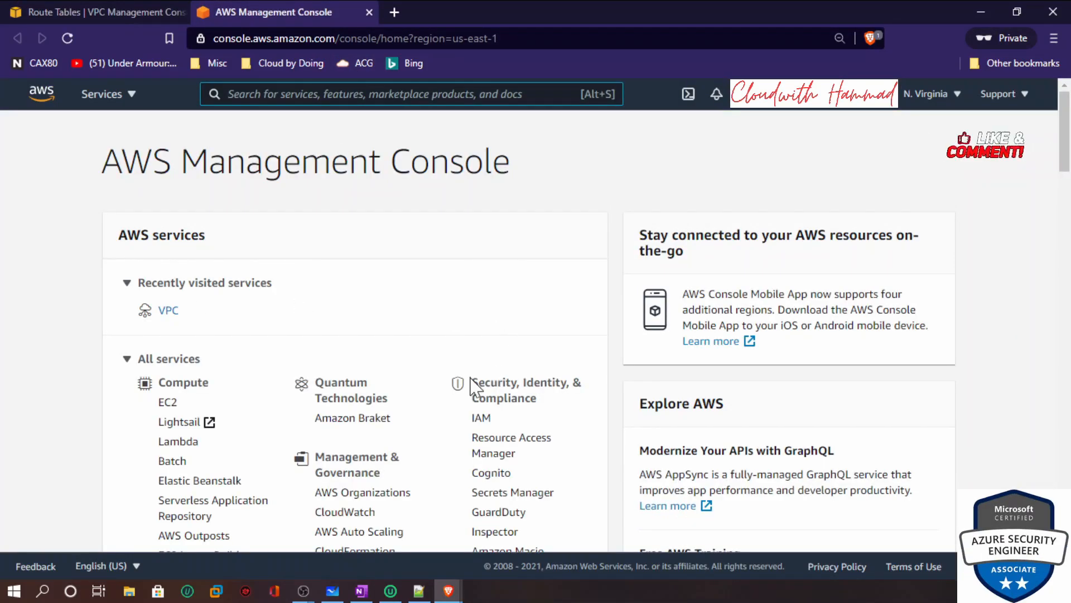
pyautogui.scroll(-2, 436, 379)
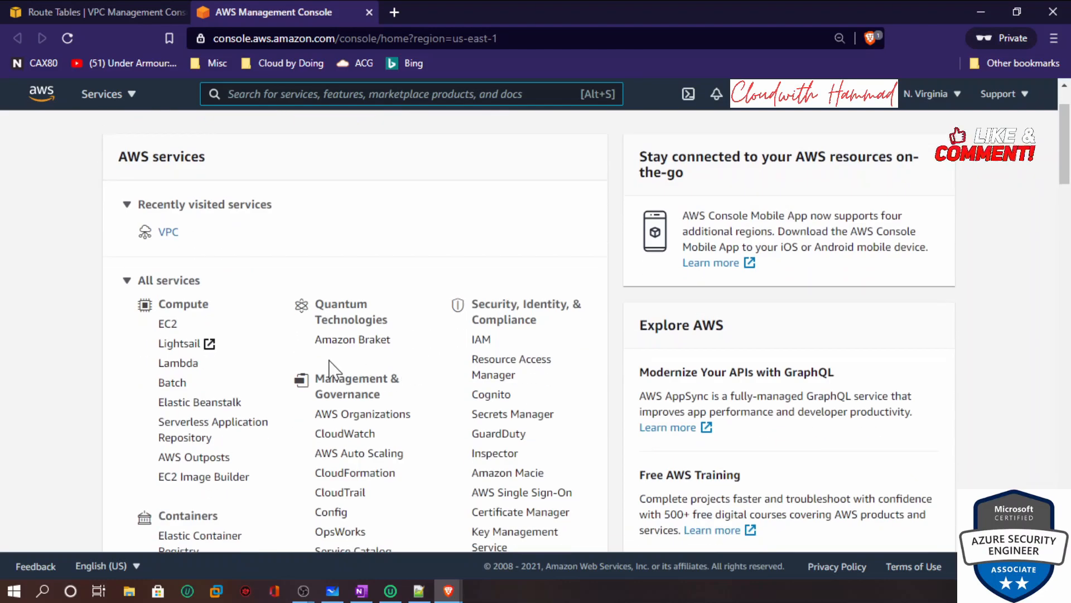
pyautogui.click(168, 324)
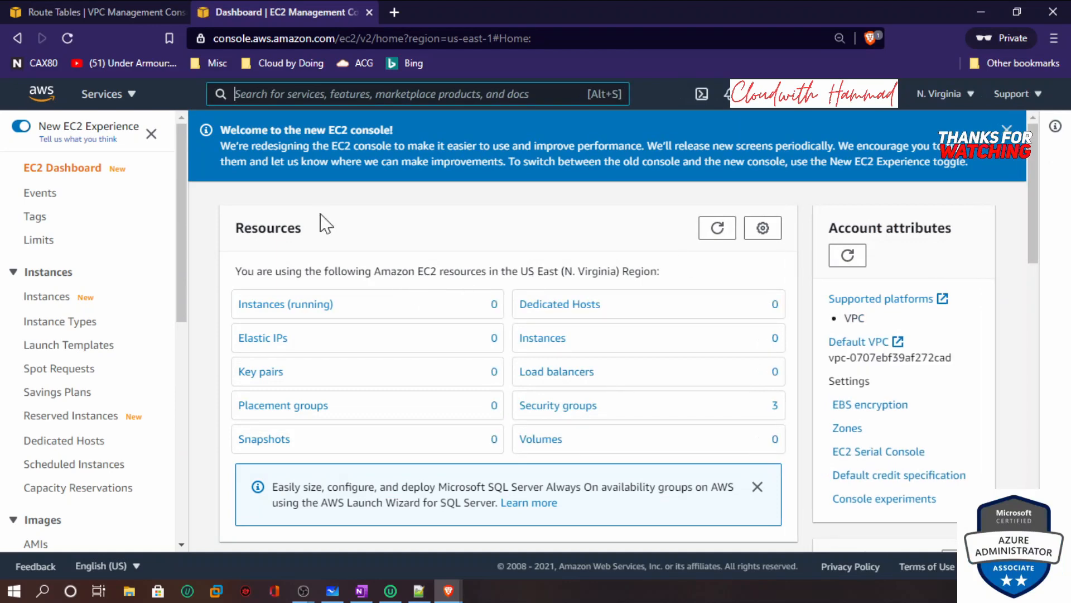
# Start launching a new EC2 instance using the 64-bit (x86) Amazon Linux 2 AMI (HVM), SSD Volume Type.
pyautogui.click(57, 297)
pyautogui.click(970, 205)
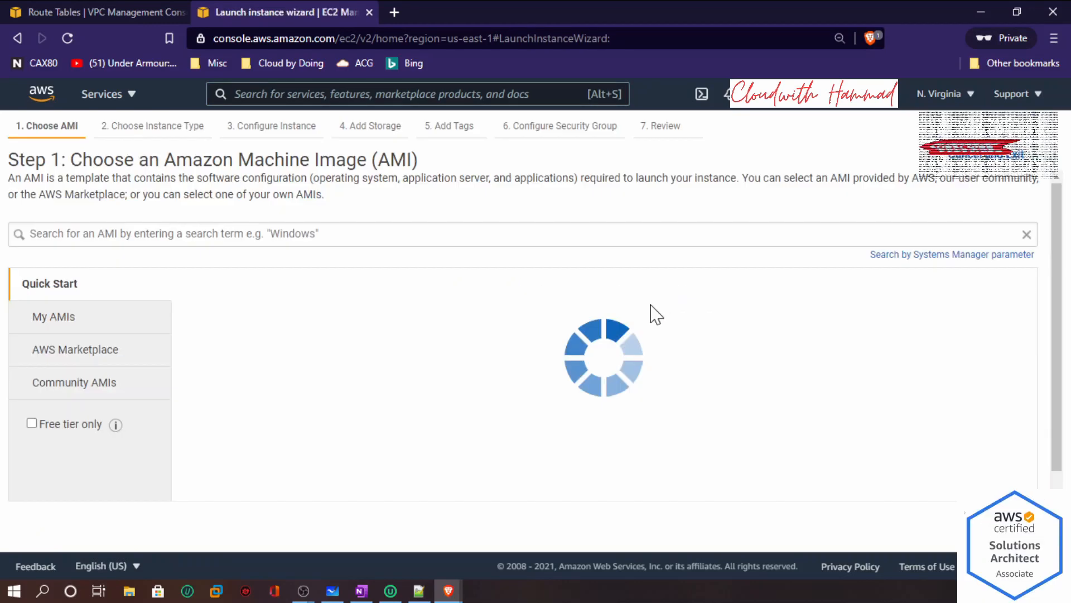
pyautogui.moveTo(271, 316); pyautogui.dragTo(366, 325)
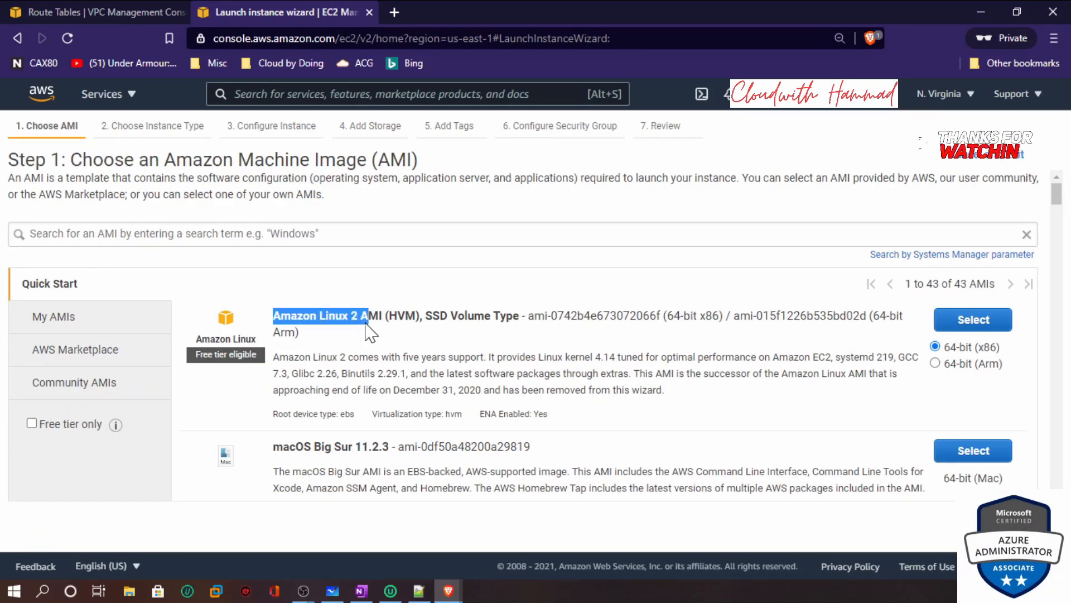
pyautogui.click(974, 320)
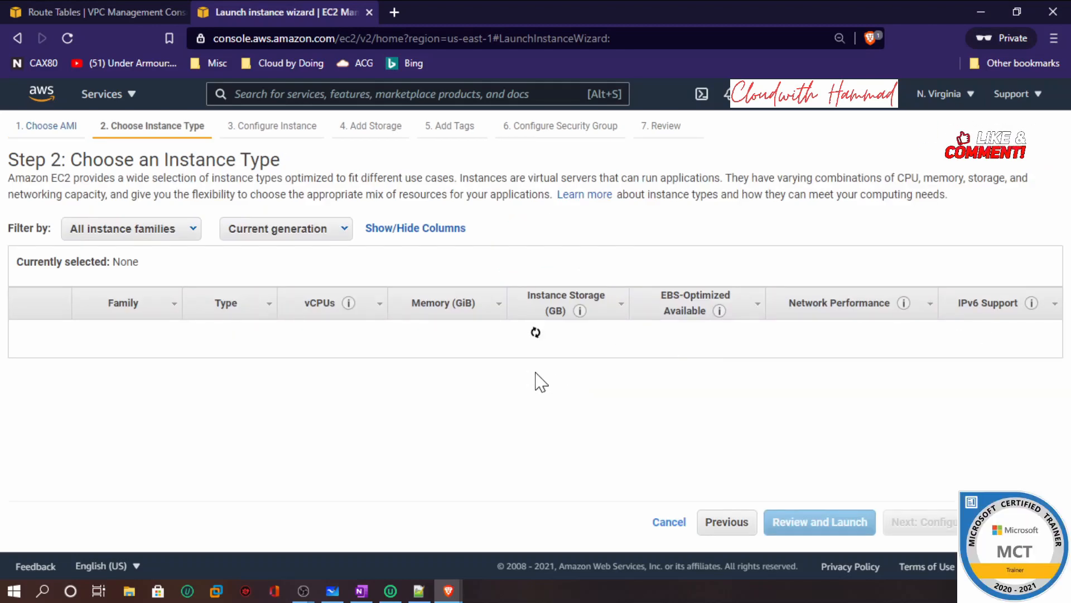
# Choose the t3.medium instance type and continue to the instance details configuration.
pyautogui.scroll(-4, 313, 424)
pyautogui.scroll(-5, 300, 422)
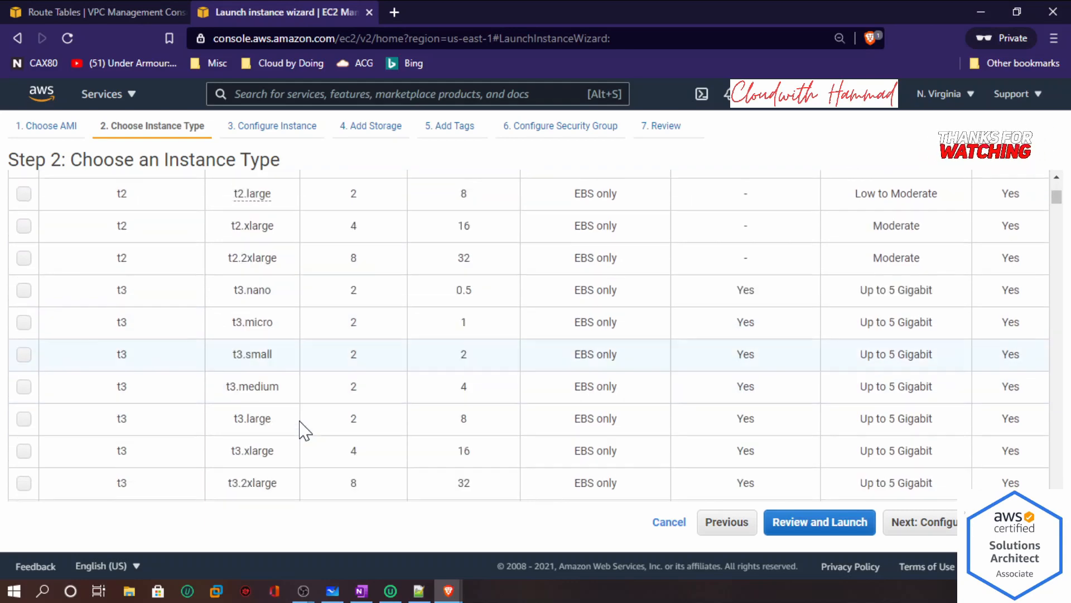
pyautogui.scroll(1, 167, 320)
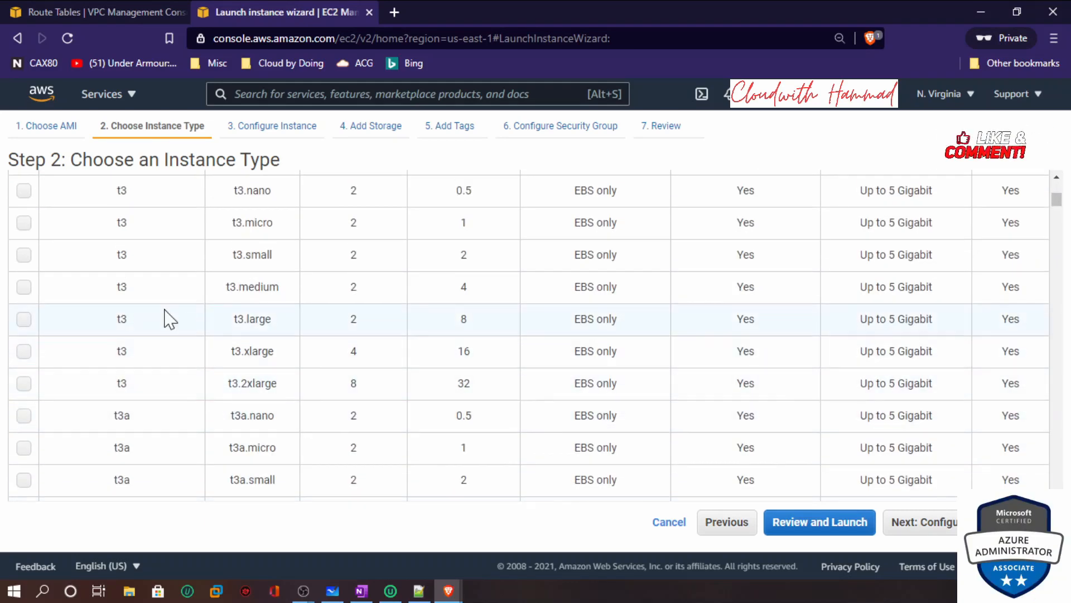
pyautogui.click(23, 287)
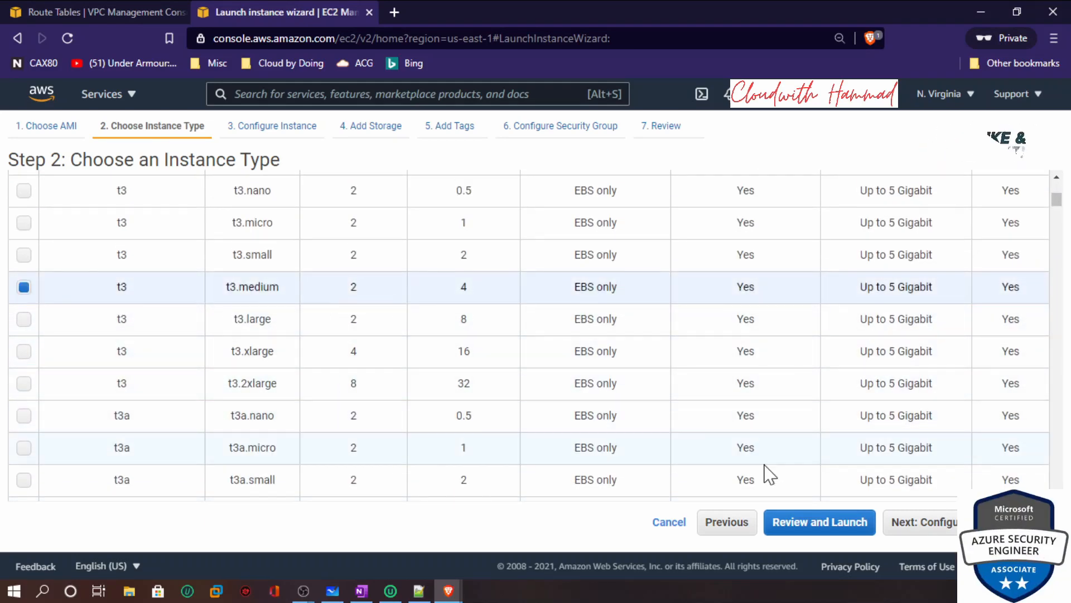
pyautogui.click(920, 521)
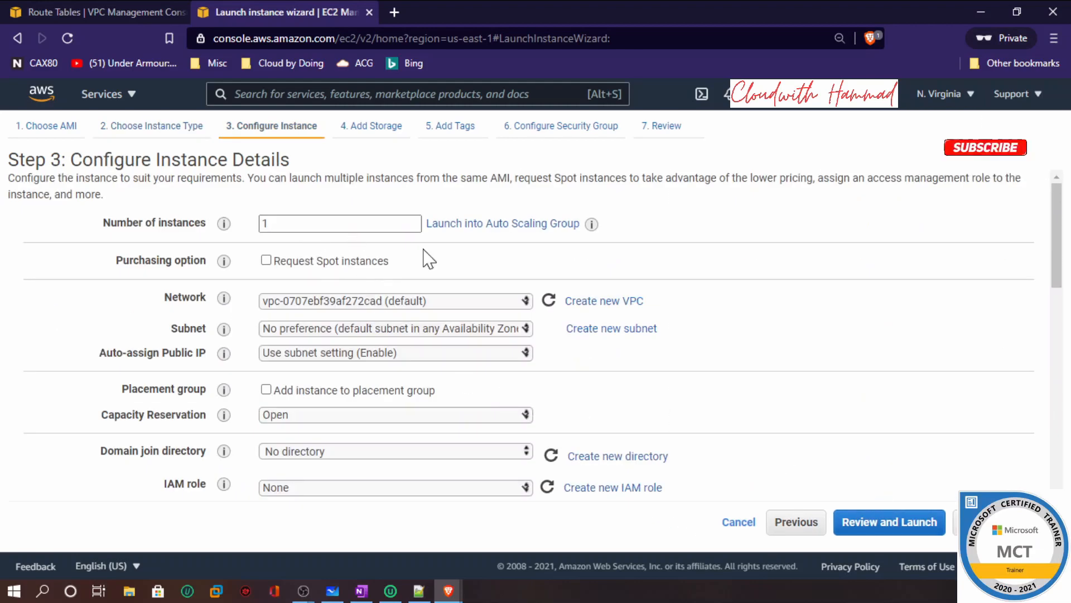
# Set the instance's network to VPC-MainOffice and subnet to Subnet-MainOffice-Public, choose the Auto-assign Public IP option, and continue to storage.
pyautogui.click(501, 304)
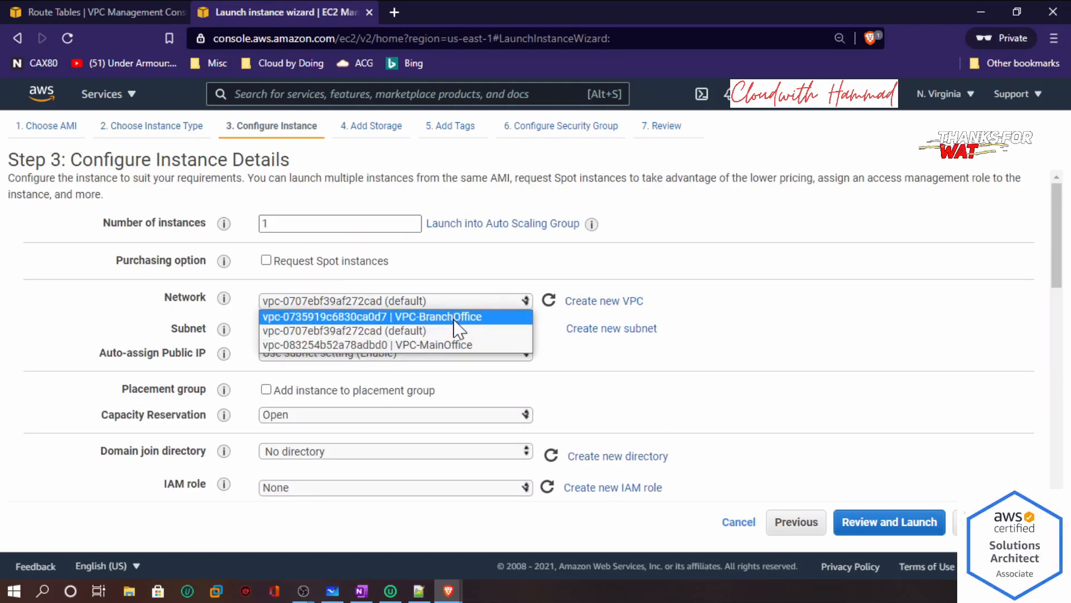
pyautogui.click(455, 345)
pyautogui.click(463, 331)
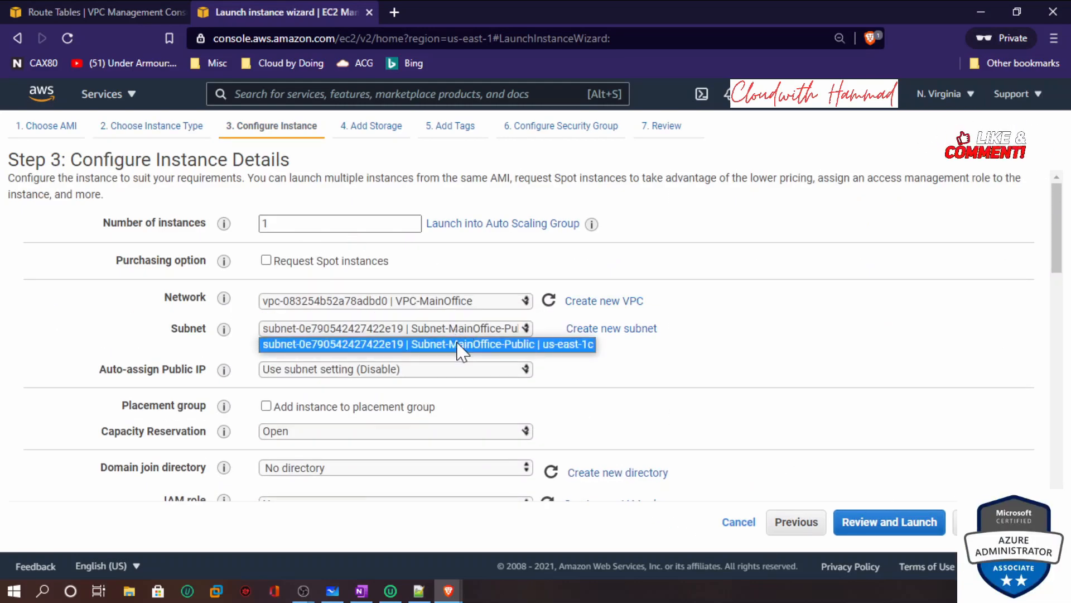
pyautogui.click(472, 344)
pyautogui.click(466, 370)
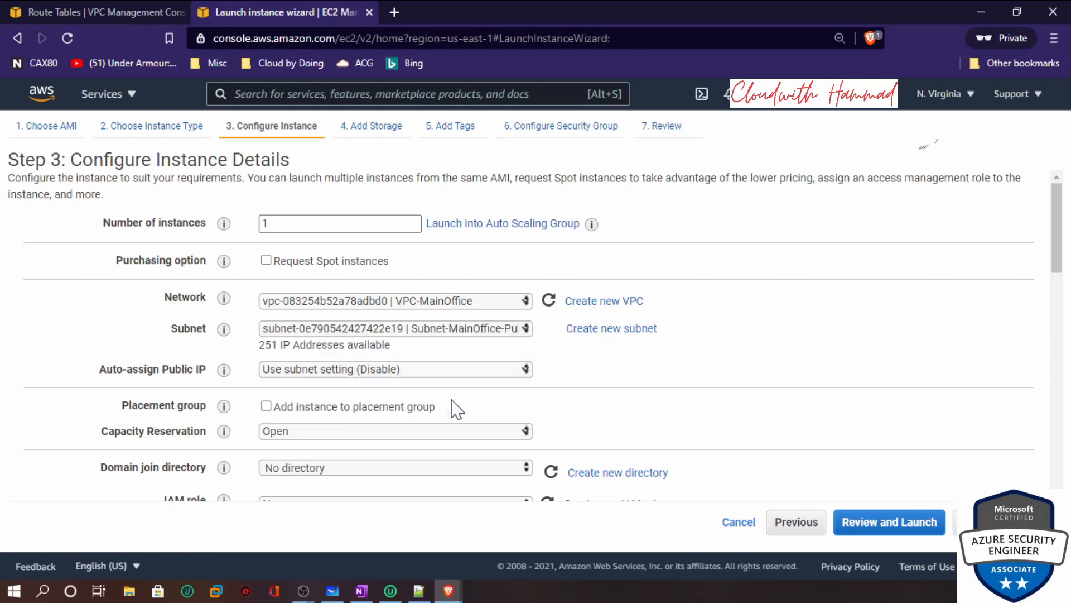
pyautogui.click(453, 400)
pyautogui.scroll(-3, 616, 378)
pyautogui.click(1002, 523)
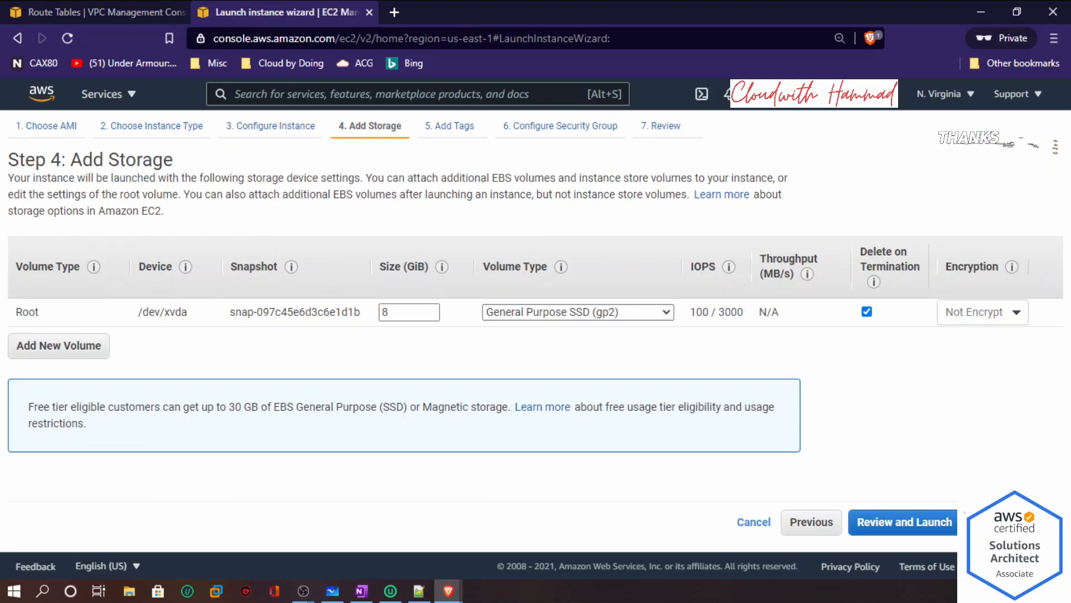
# Keep the default storage, tag the instance with key Name and value MOB-ec2, and continue to the security group configuration.
pyautogui.click(1001, 522)
pyautogui.click(38, 395)
pyautogui.write('nam')
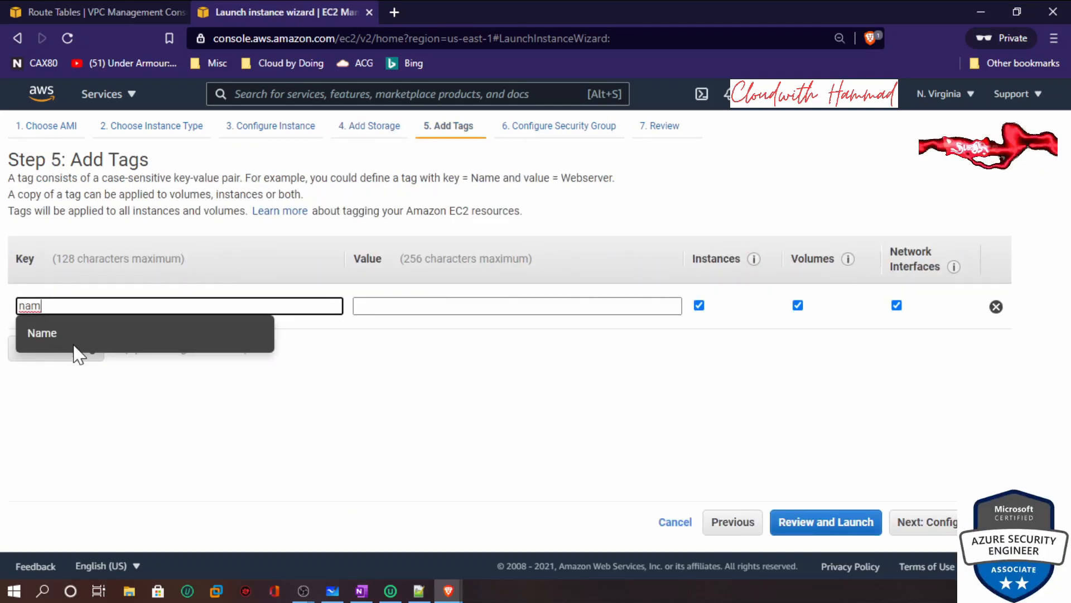
pyautogui.click(117, 333)
pyautogui.press('Tab')
pyautogui.write('MOB')
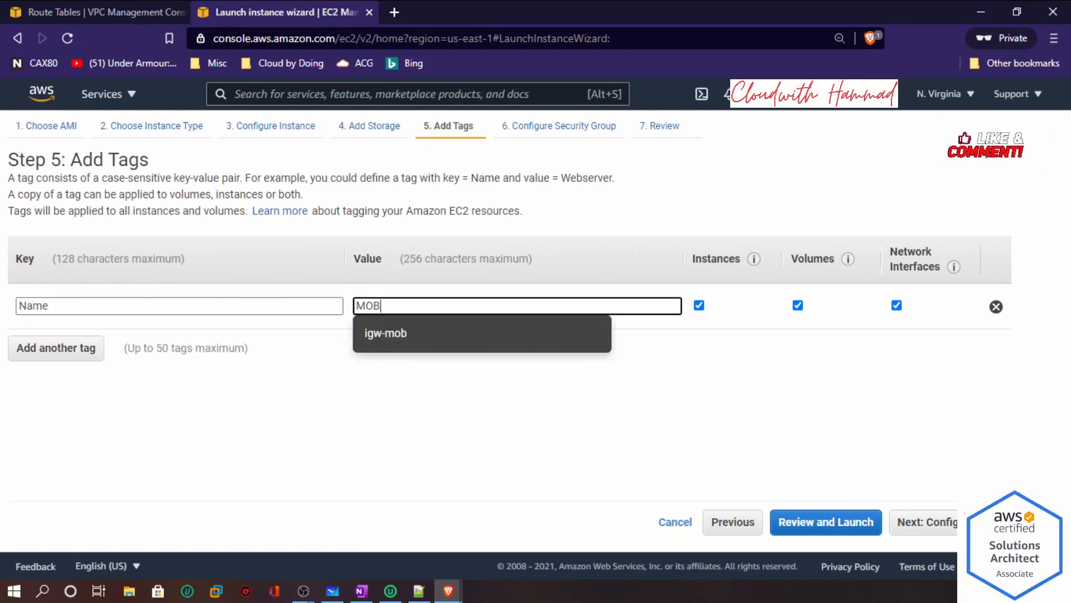
pyautogui.click(457, 272)
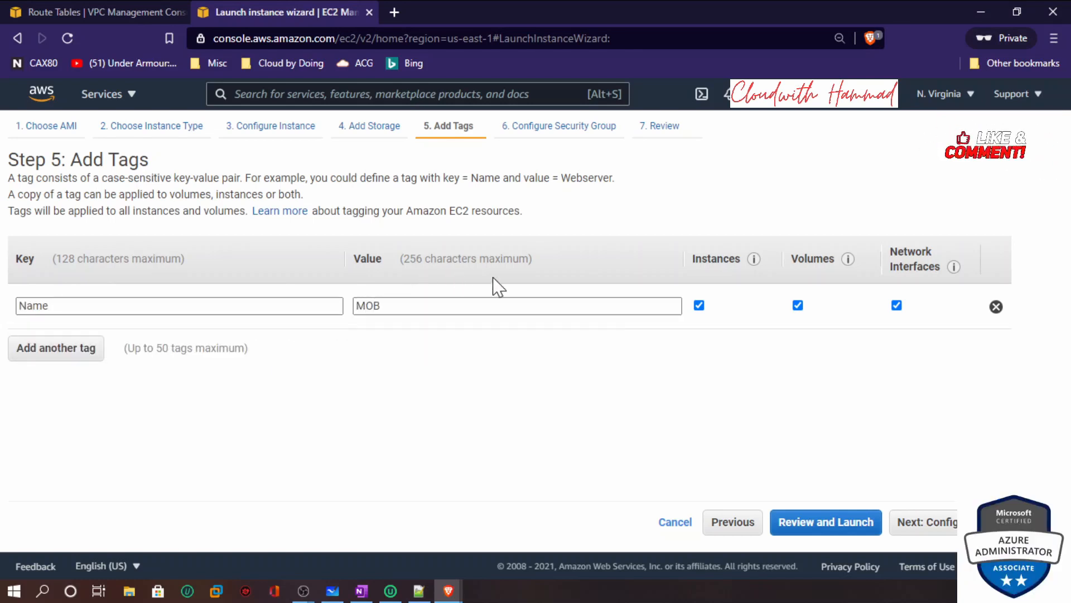
pyautogui.click(413, 308)
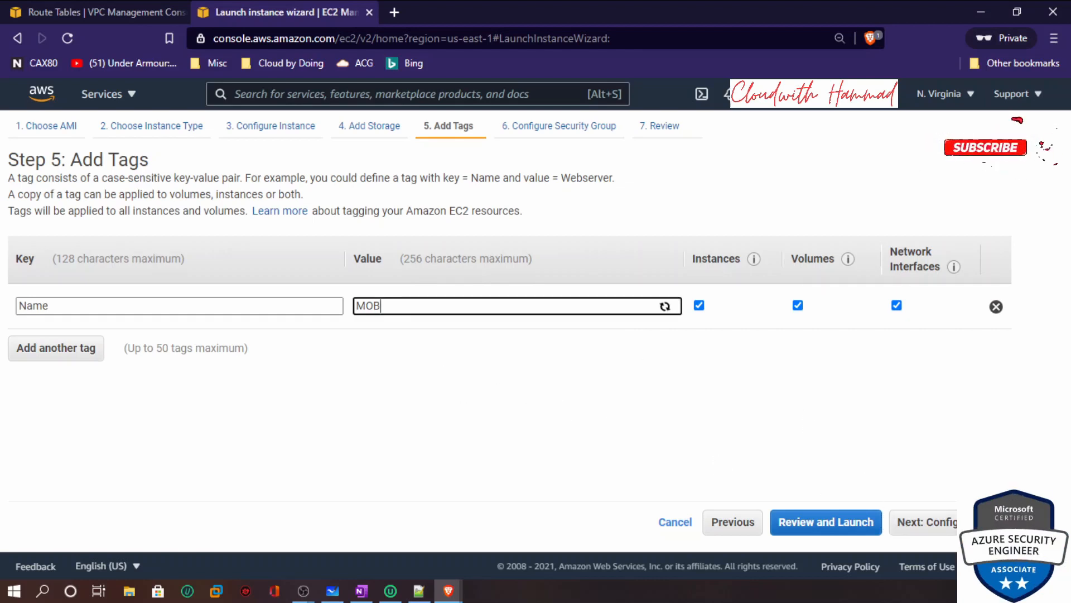
pyautogui.write('-ec2')
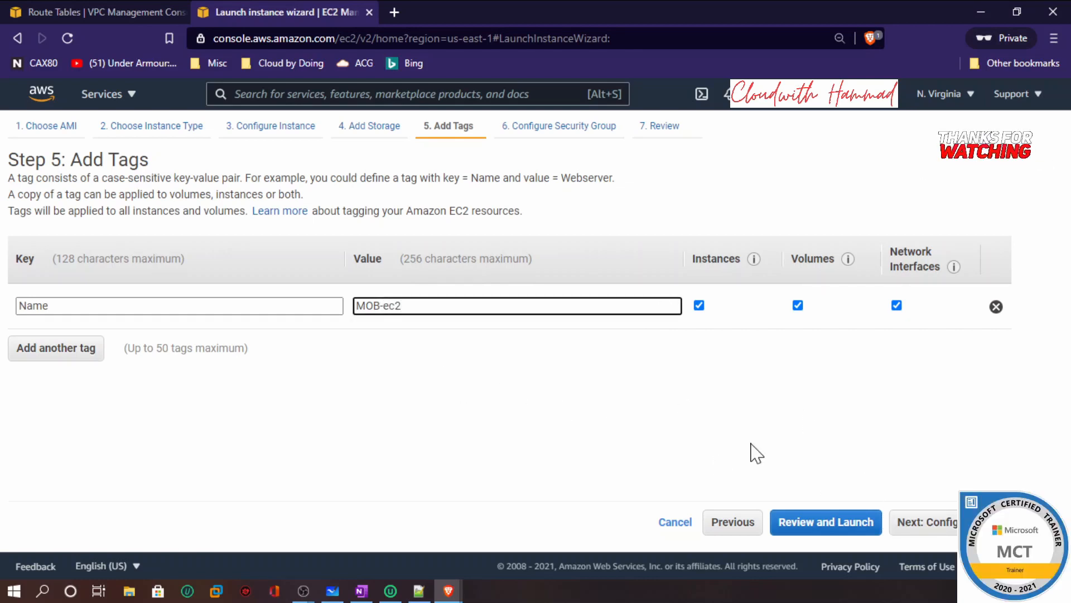
pyautogui.click(942, 527)
# Enter mainoffice-securitygroup as both the name and the description of the new security group.
pyautogui.click(265, 282)
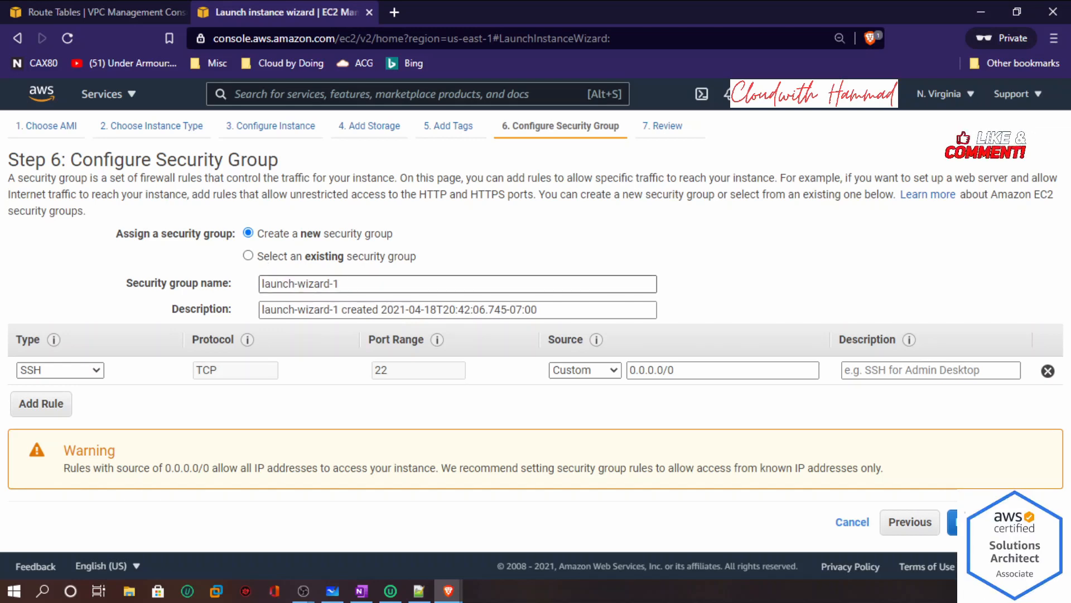
pyautogui.hotkey('ctrl', 'a')
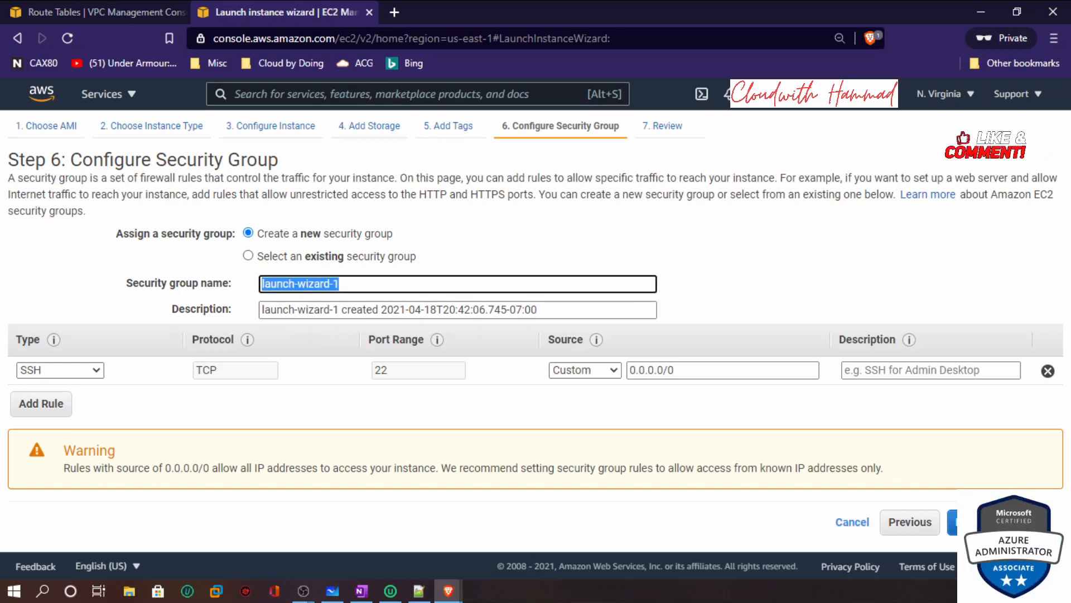
pyautogui.write('mainoffice-s')
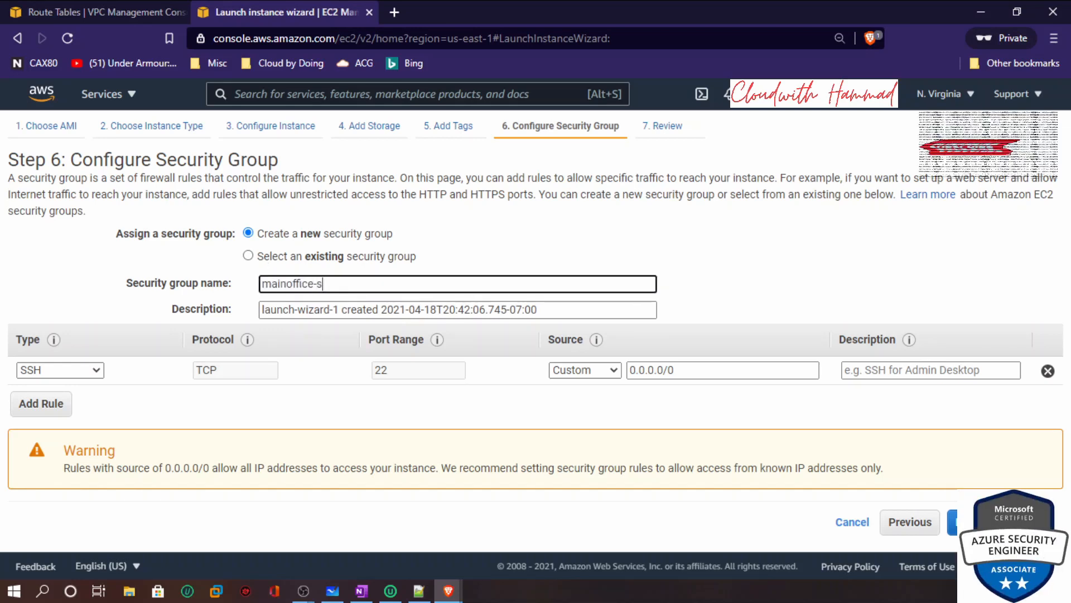
pyautogui.write('ecuritygroup')
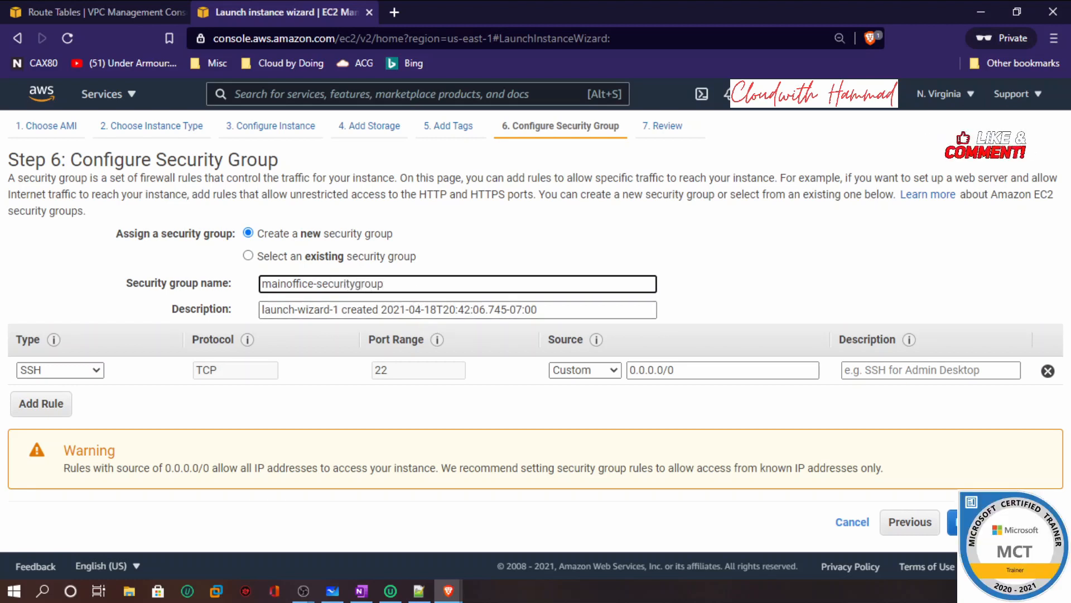
pyautogui.hotkey('ctrl', 'a')
pyautogui.hotkey('ctrl', 'c')
pyautogui.moveTo(558, 310); pyautogui.dragTo(260, 310)
pyautogui.hotkey('ctrl', 'v')
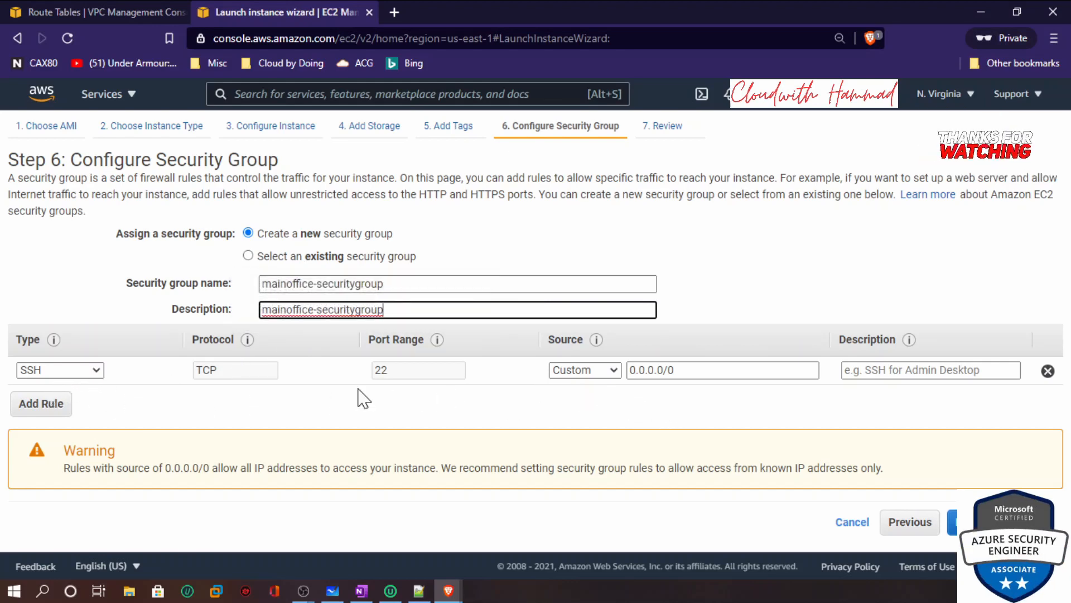
# Add an All TCP rule with custom source 10.10.0.0/16 to the security group.
pyautogui.click(58, 410)
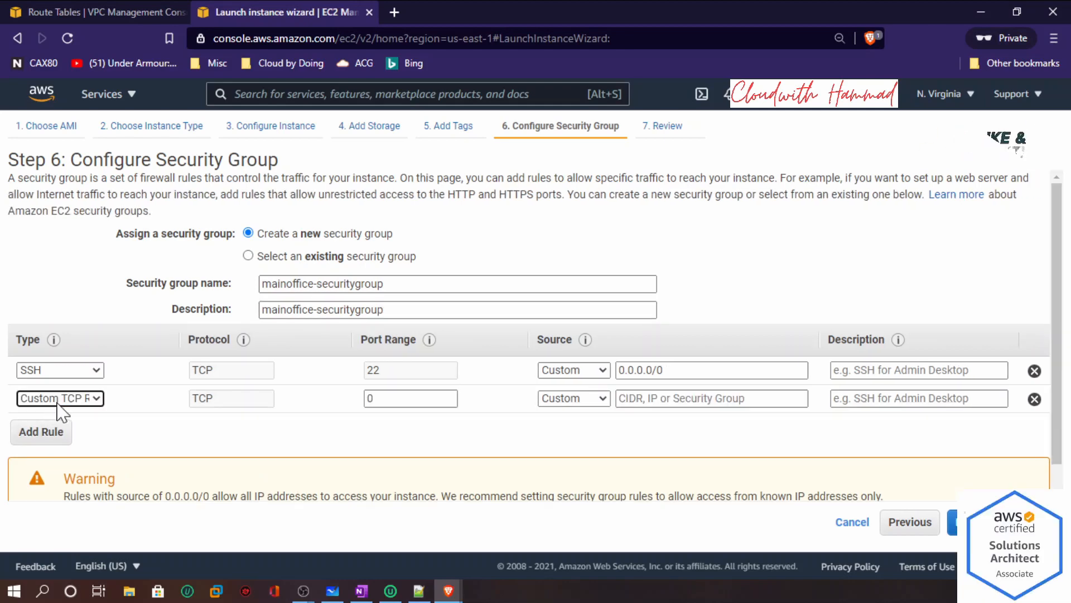
pyautogui.click(65, 400)
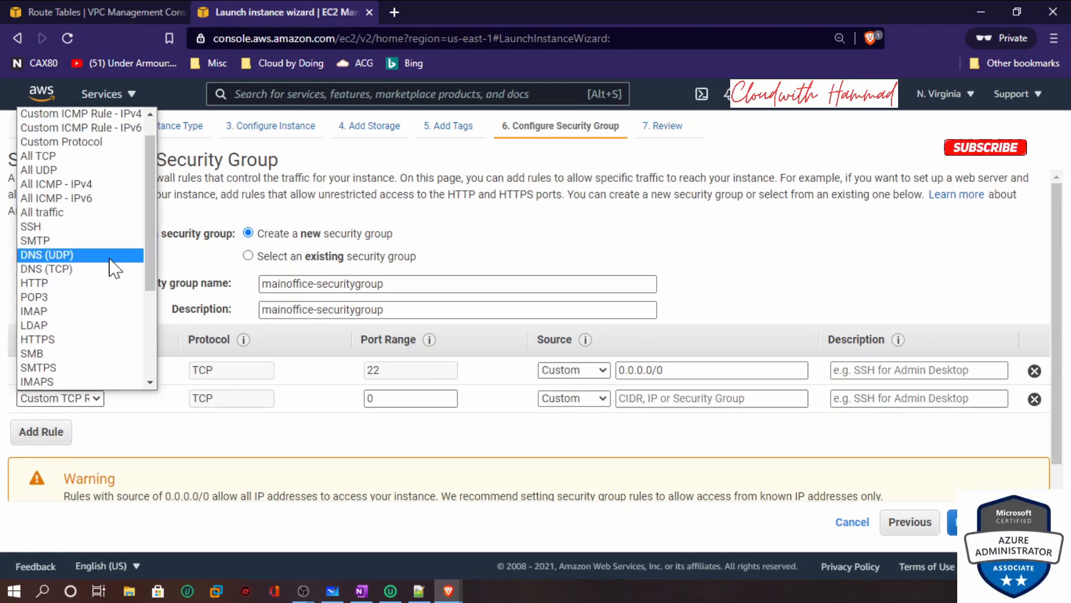
pyautogui.click(61, 156)
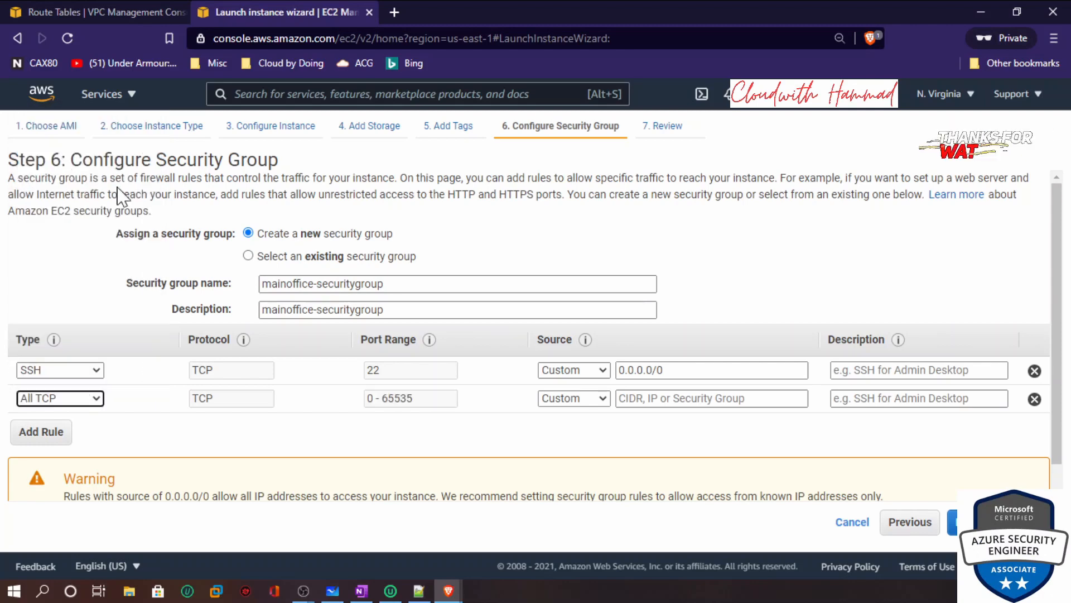
pyautogui.click(650, 398)
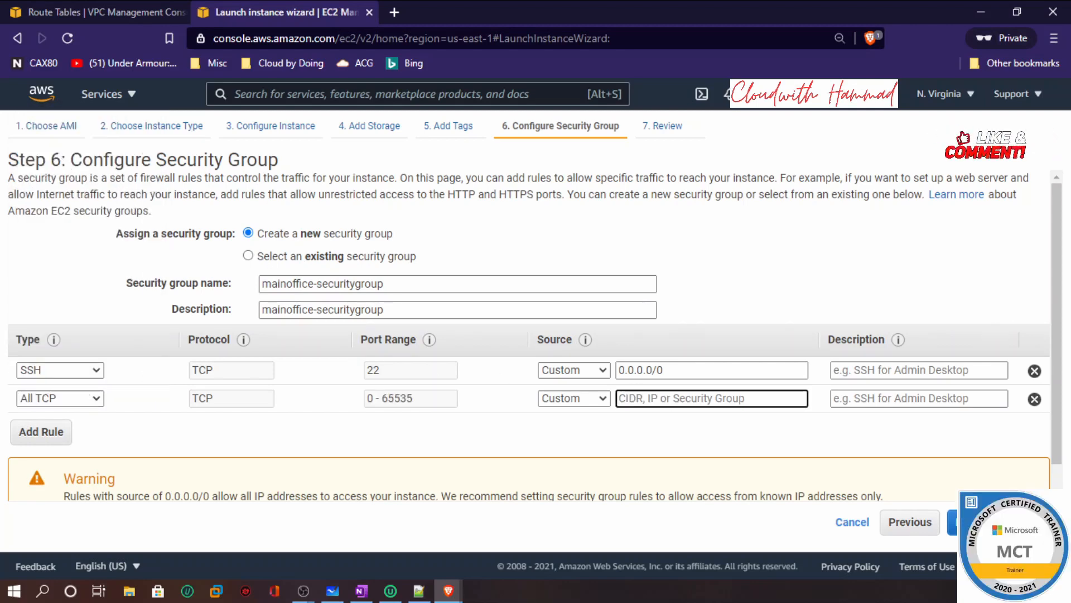
pyautogui.moveTo(436, 345)
pyautogui.write('101.01.')
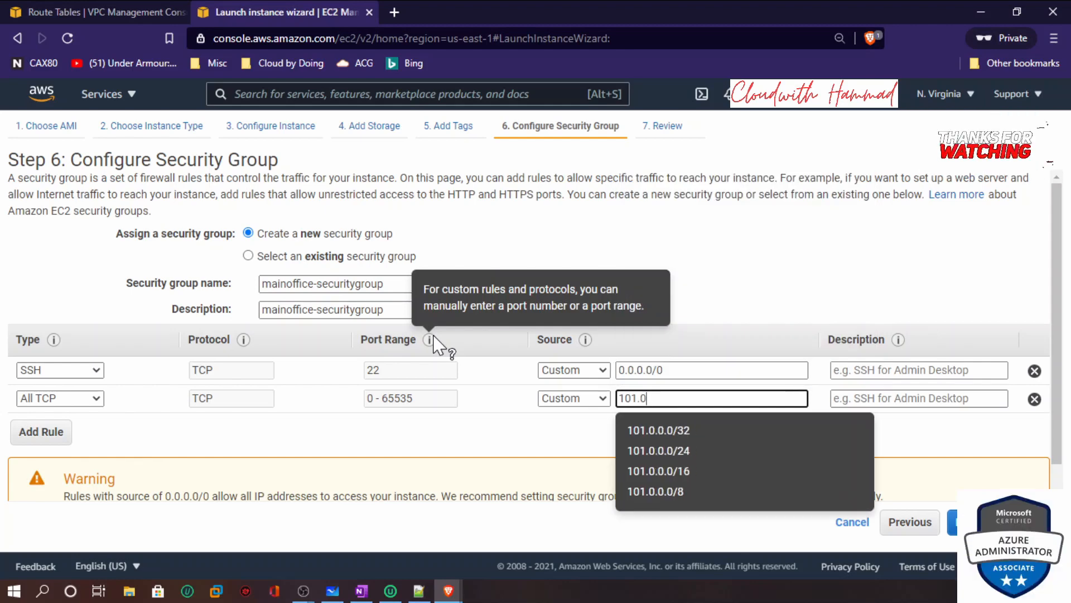
pyautogui.press('BackSpace')
pyautogui.press('BackSpace')
pyautogui.press('BackSpace')
pyautogui.press('BackSpace')
pyautogui.write('0.1')
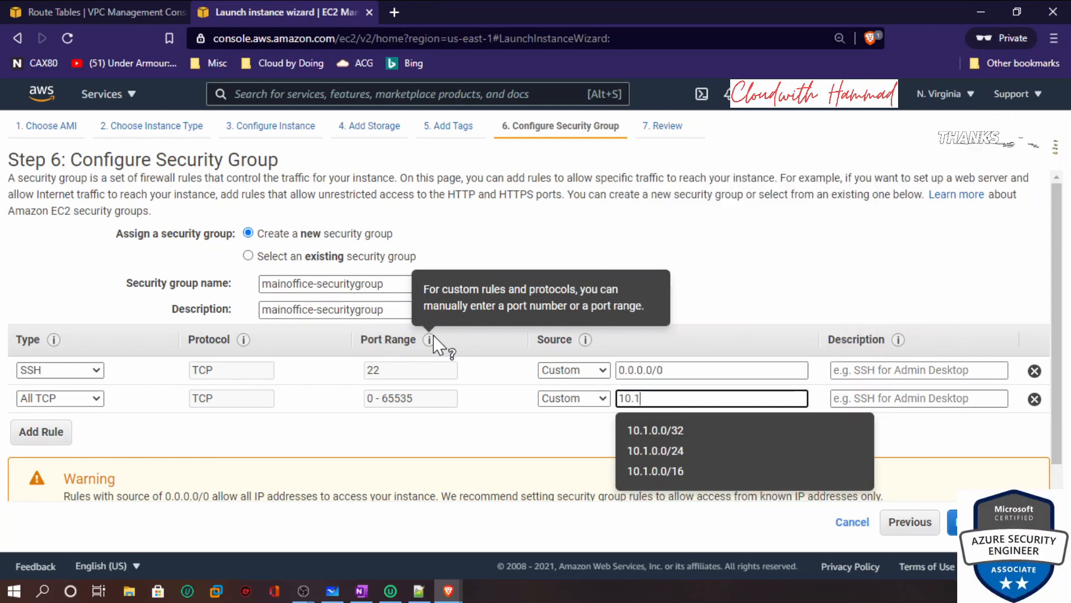
pyautogui.write('0.0.0/')
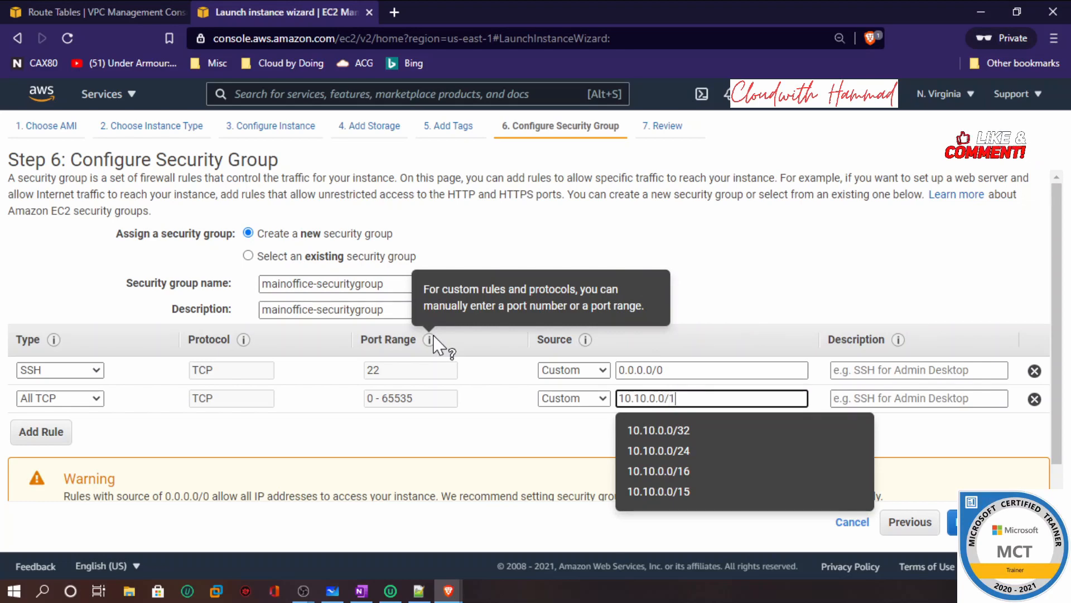
pyautogui.write('16')
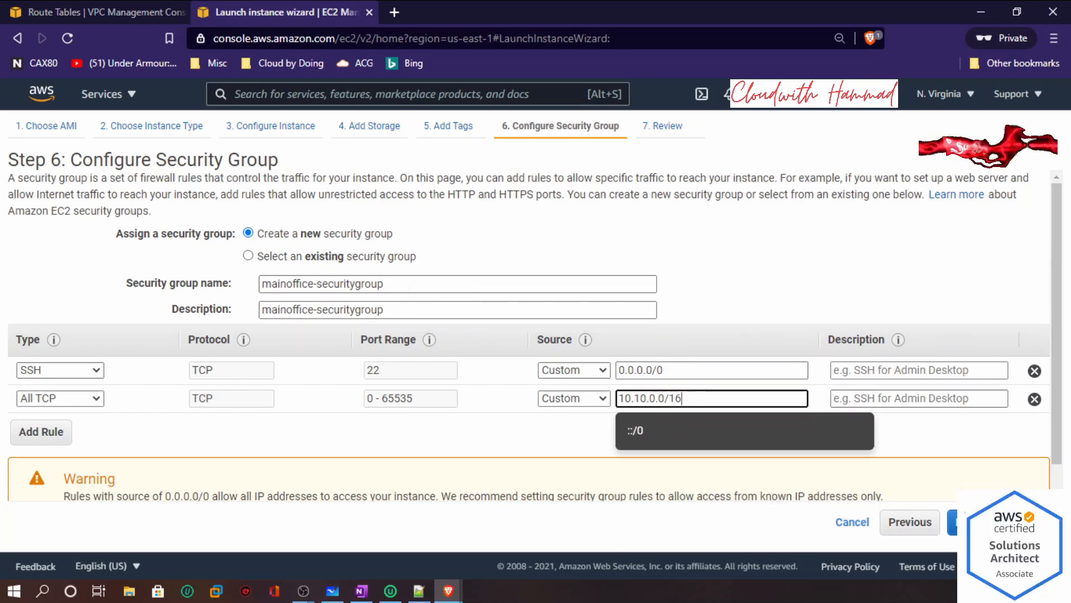
# Copy the All TCP rule's source and add an All UDP rule with source 10.10.0.0/16.
pyautogui.moveTo(685, 399); pyautogui.dragTo(616, 400)
pyautogui.rightClick(634, 399)
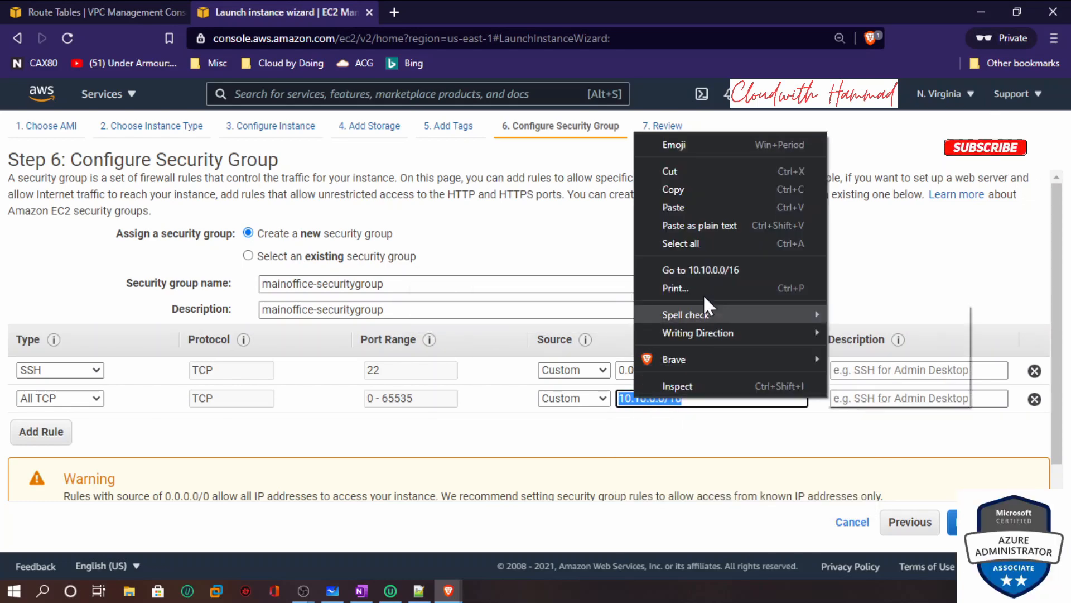
pyautogui.click(698, 182)
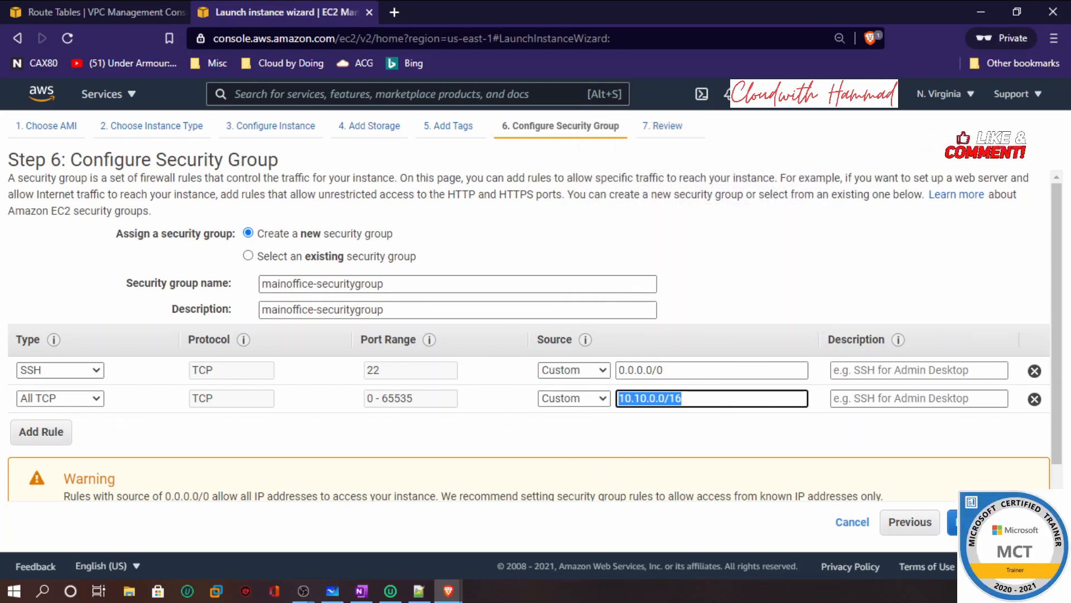
pyautogui.click(64, 438)
pyautogui.click(83, 429)
pyautogui.scroll(-1, 61, 276)
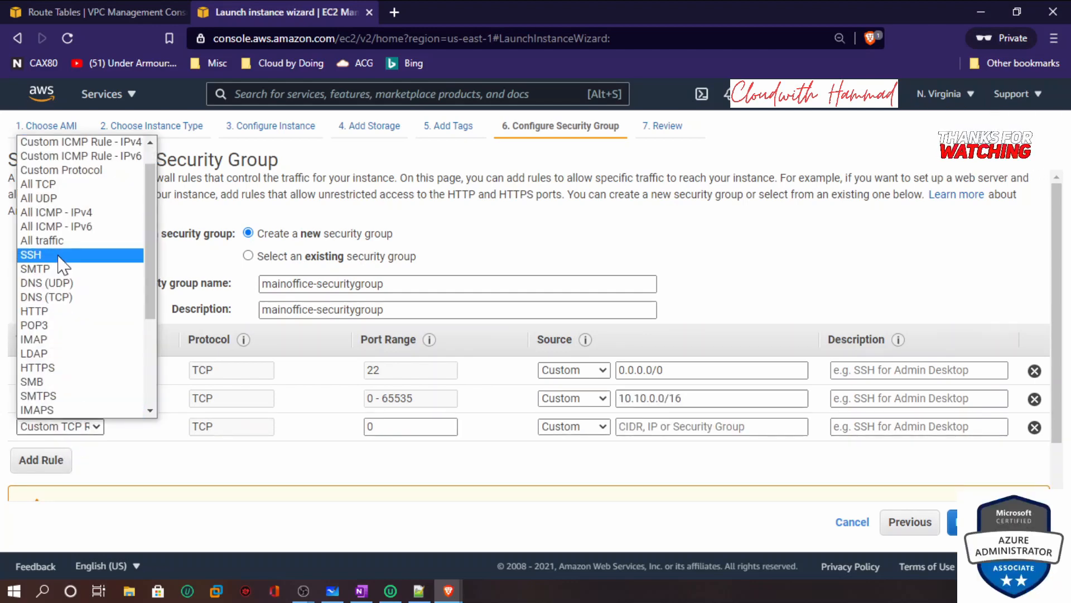
pyautogui.click(39, 199)
pyautogui.click(620, 426)
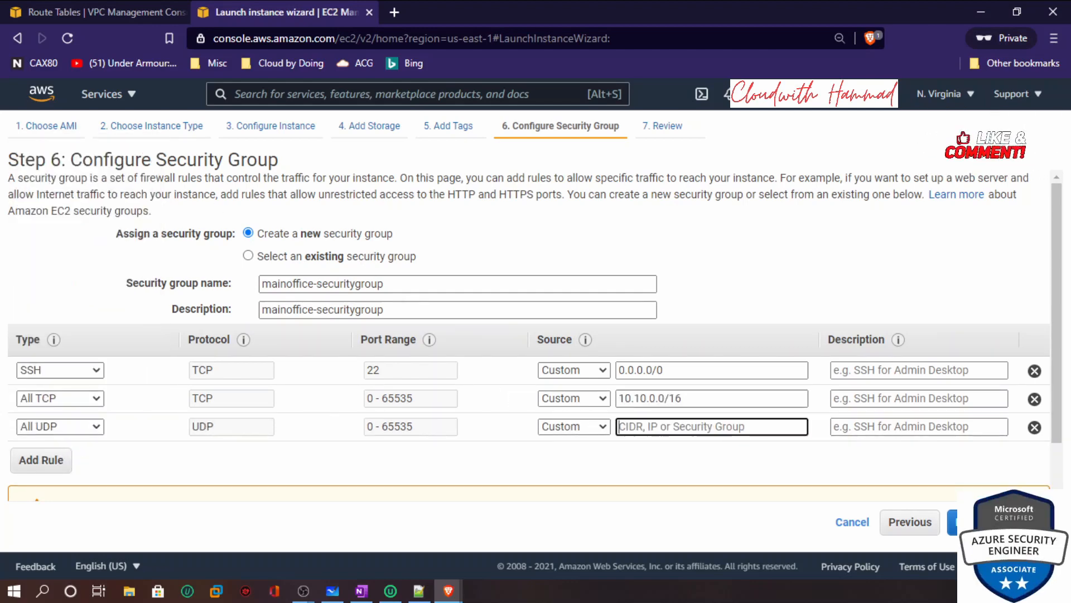
# Add an All ICMP - IPv4 rule with source 10.10.0.0/16 to the security group.
pyautogui.click(66, 467)
pyautogui.click(84, 454)
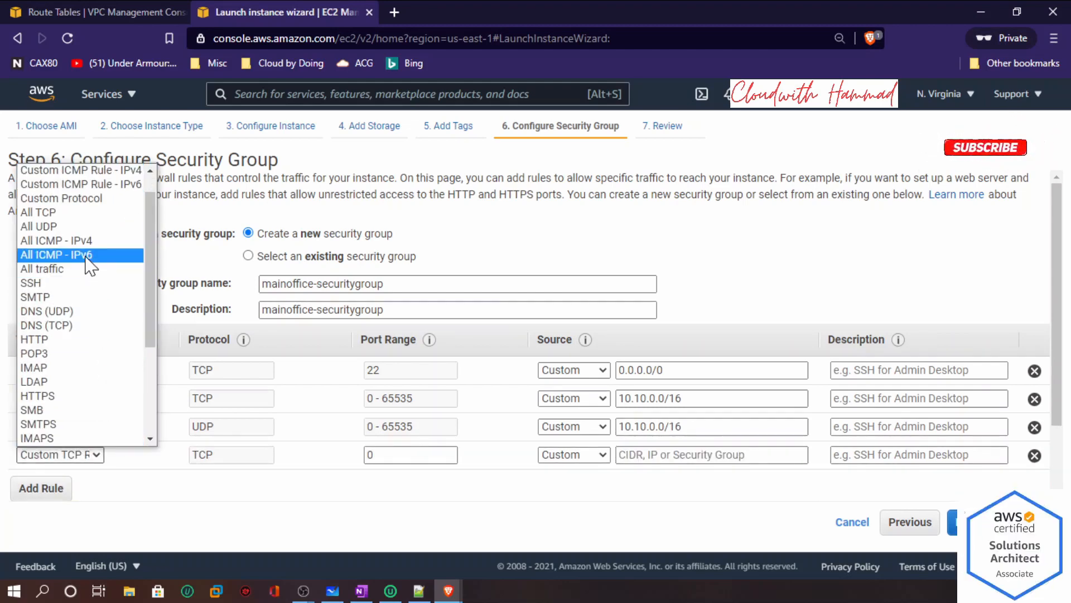
pyautogui.click(85, 241)
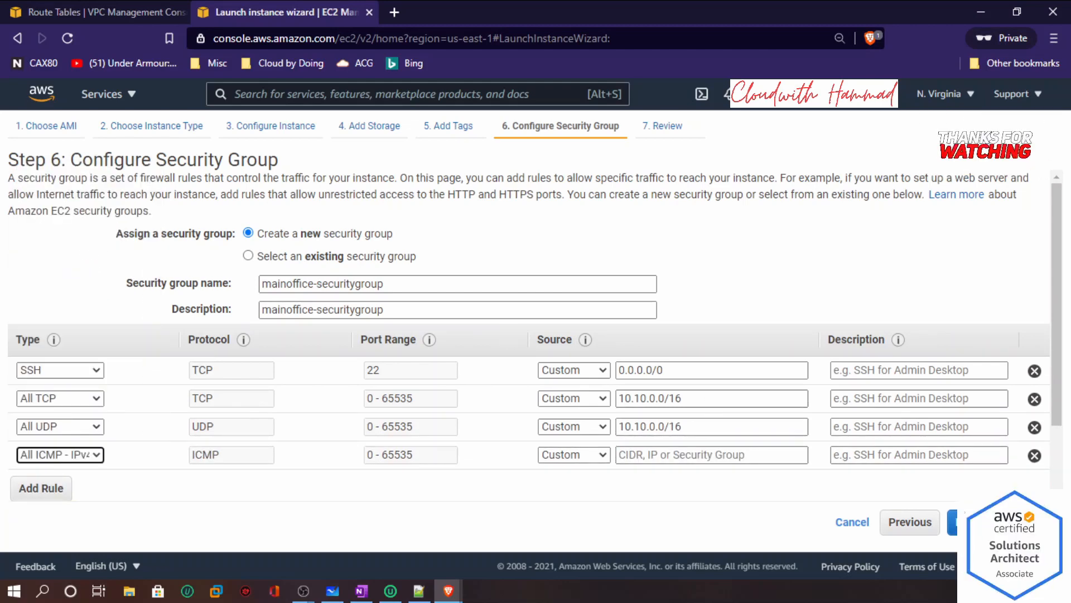
pyautogui.click(687, 454)
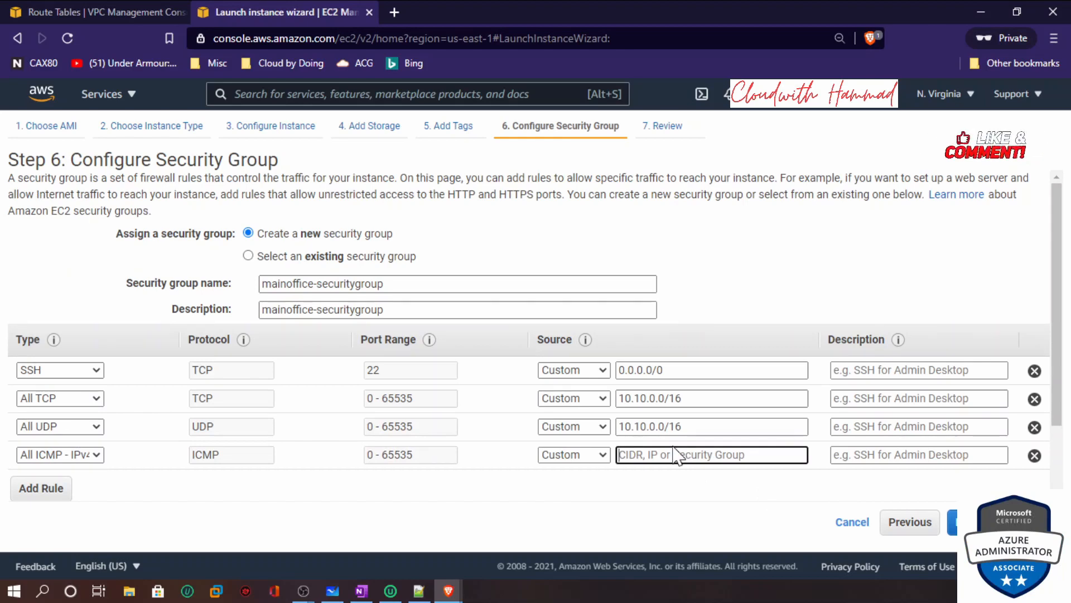
pyautogui.hotkey('ctrl', 'v')
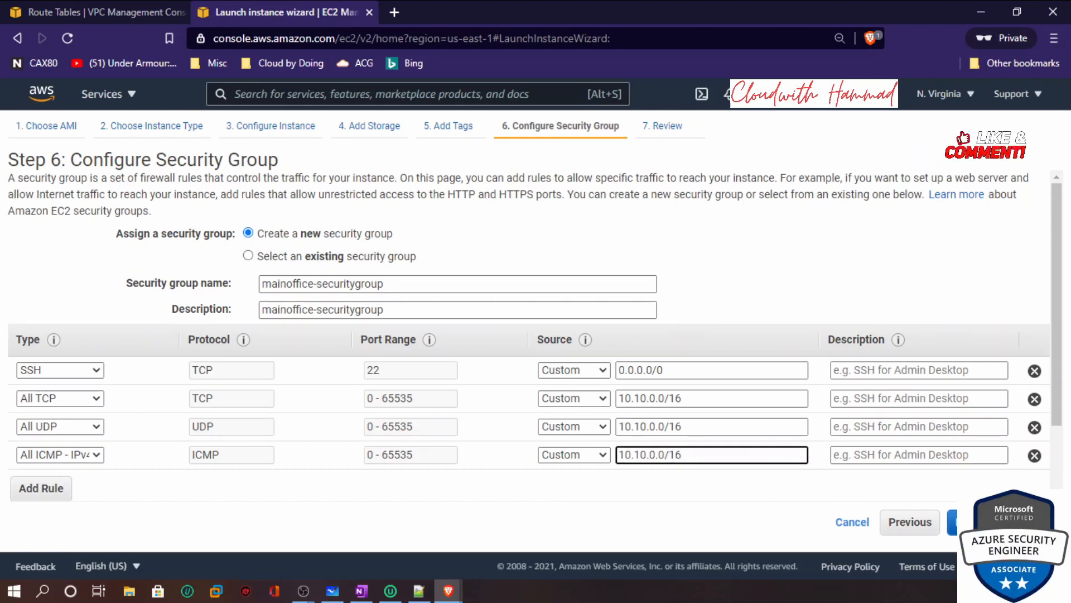
# Continue to the launch review and check the instance type and security group rules.
pyautogui.click(1055, 456)
pyautogui.click(993, 522)
pyautogui.scroll(-3, 586, 459)
pyautogui.scroll(3, 586, 459)
pyautogui.scroll(-8, 586, 459)
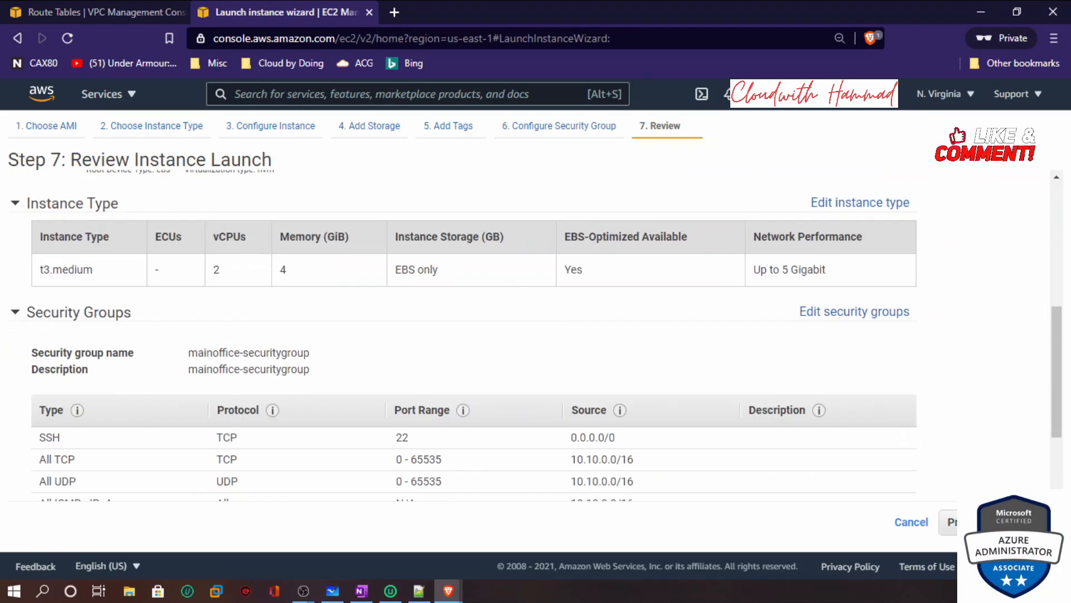
pyautogui.scroll(-2, 893, 473)
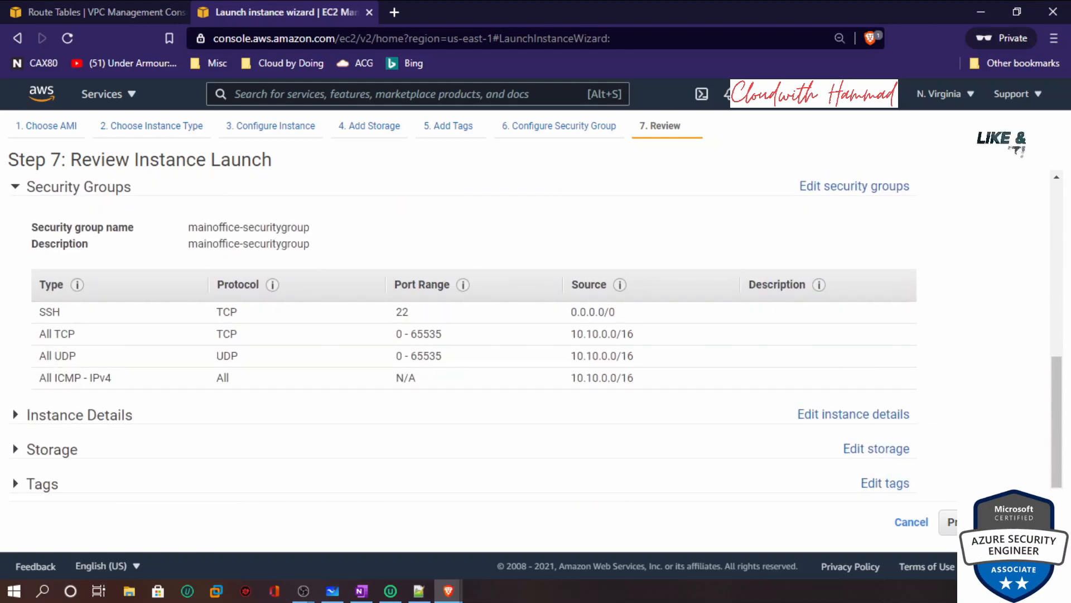
# Proceed to launch, create a new key pair named mobkp, and download its PEM file to the Webjpg folder.
pyautogui.click(1030, 522)
pyautogui.click(404, 355)
pyautogui.click(394, 381)
pyautogui.write('mobkp')
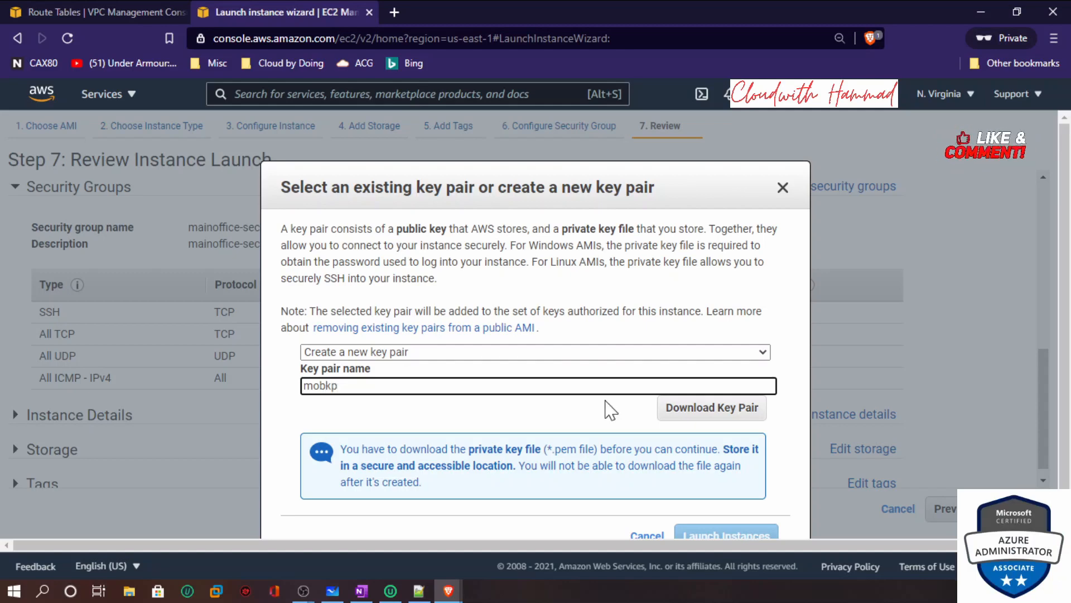
pyautogui.click(720, 415)
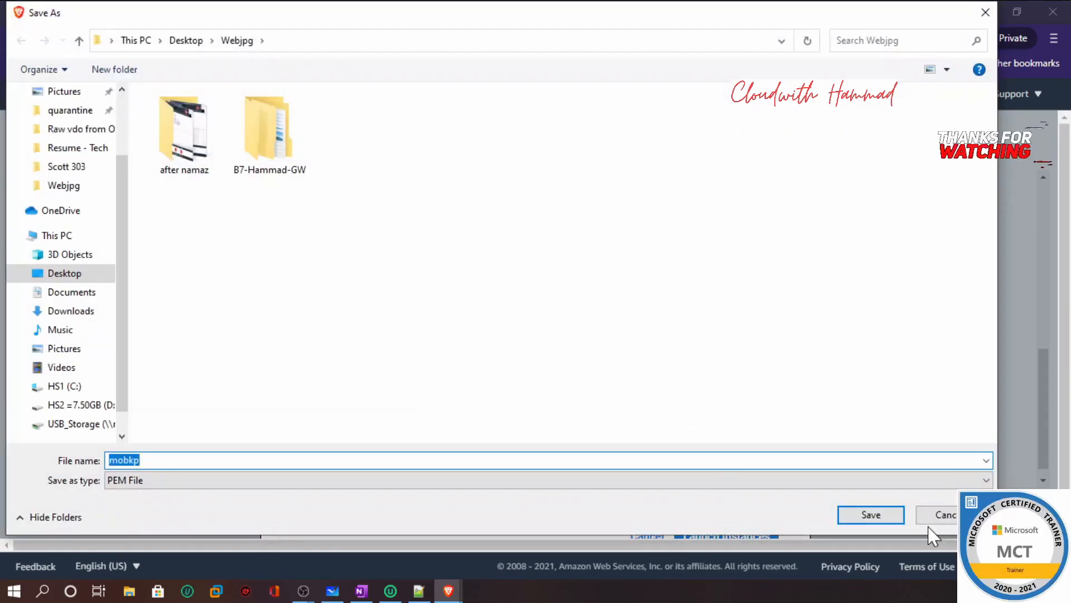
pyautogui.click(858, 518)
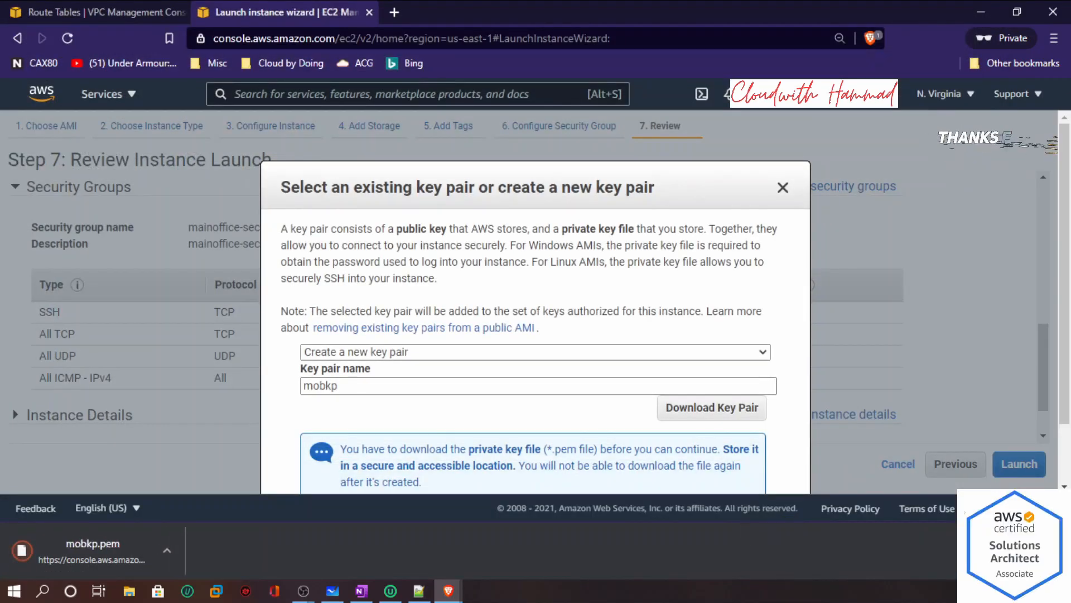
# Launch the main office instance with the mobkp key pair and go to the EC2 instances list.
pyautogui.click(745, 538)
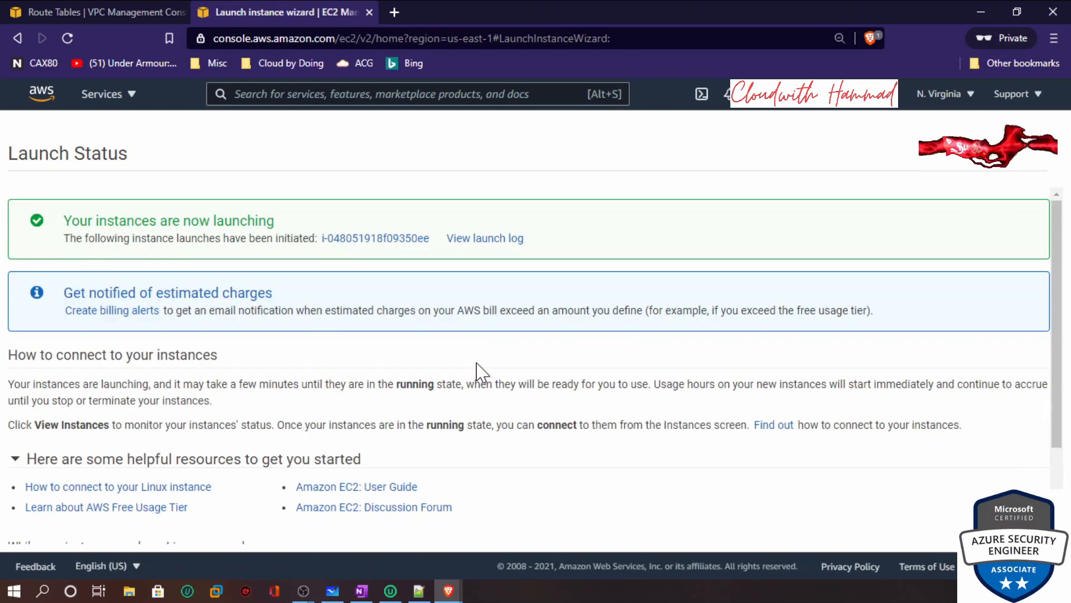
pyautogui.scroll(-2, 719, 380)
pyautogui.click(1000, 530)
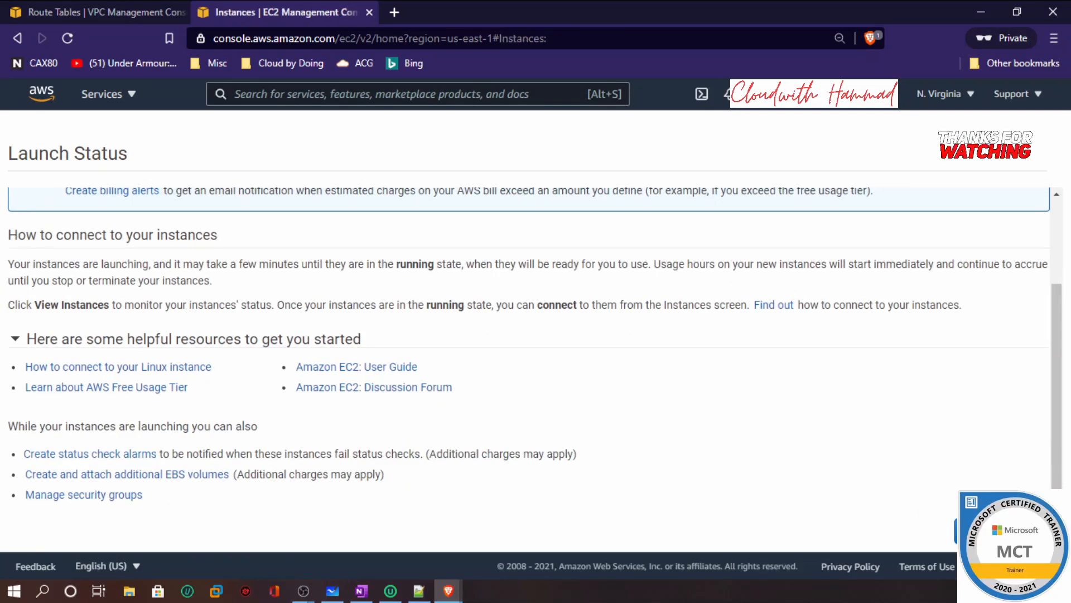
# Start another instance launch using the Amazon Linux 2 AMI (64-bit x86) and the t3.medium instance type.
pyautogui.click(950, 133)
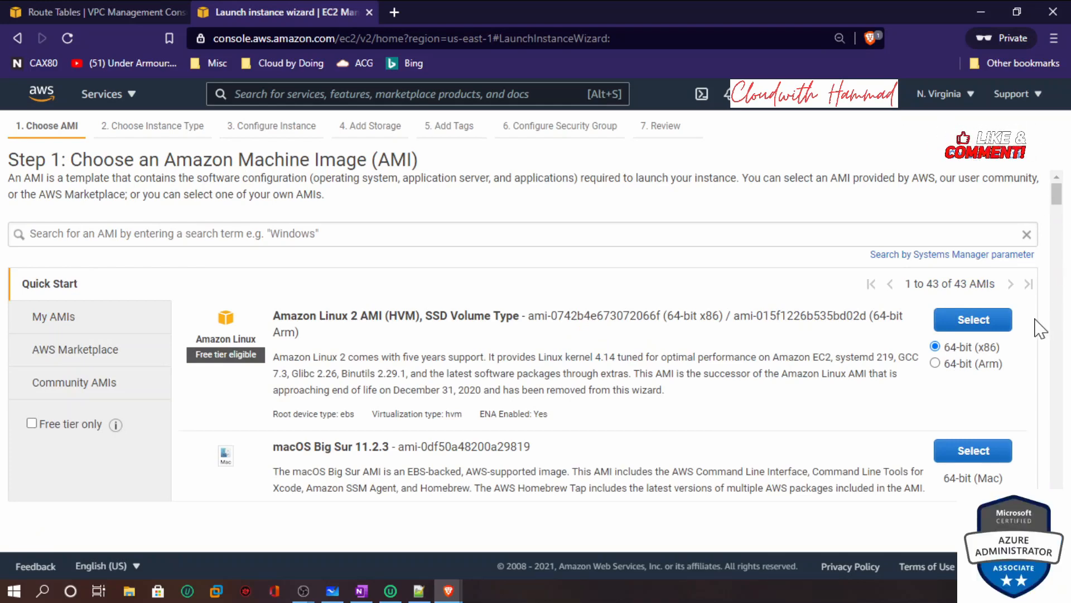
pyautogui.click(976, 320)
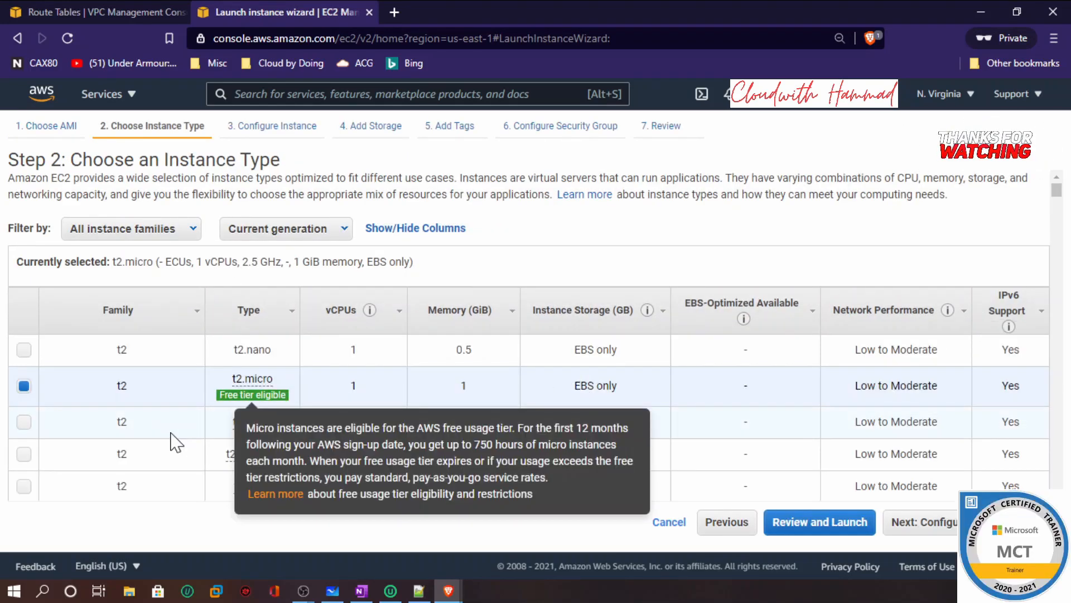
pyautogui.scroll(-3, 175, 441)
pyautogui.scroll(-3, 26, 473)
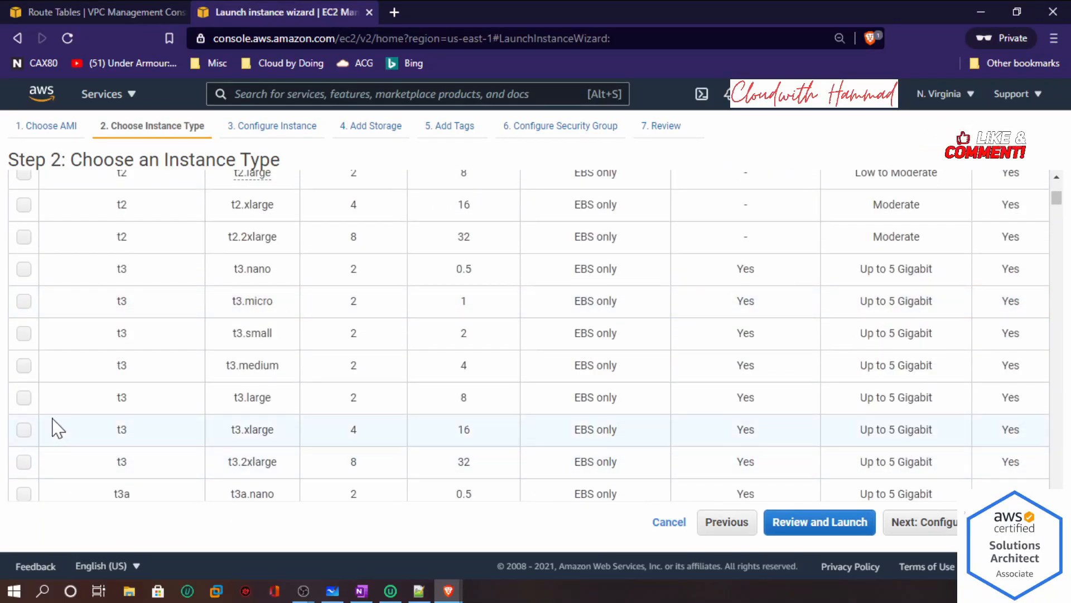
pyautogui.click(201, 368)
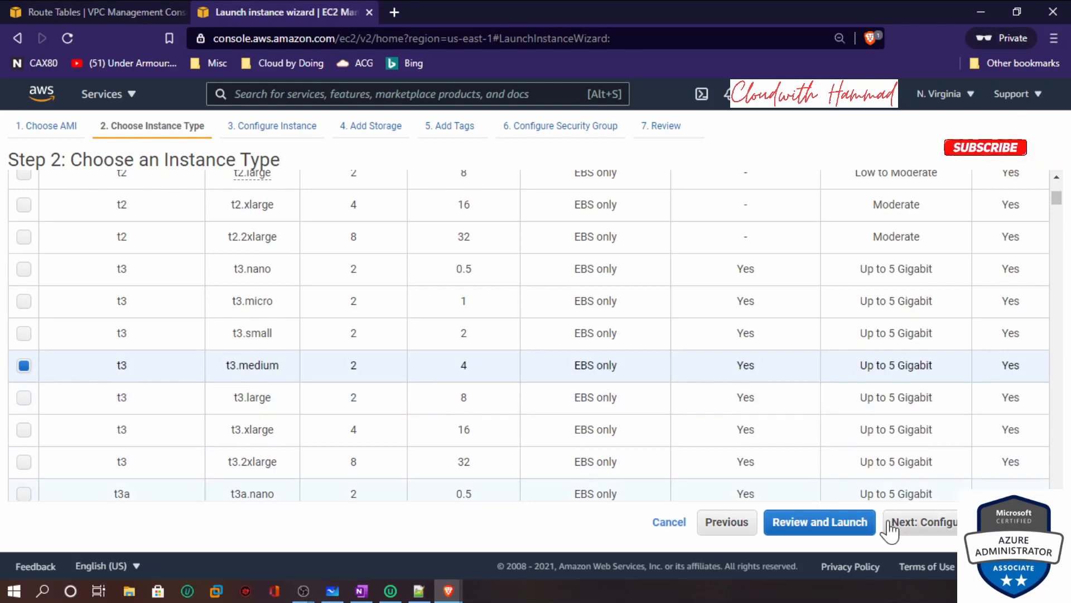
pyautogui.click(921, 522)
# Place the instance in VPC-BranchOffice with auto-assign public IP enabled, and keep the default storage.
pyautogui.click(448, 305)
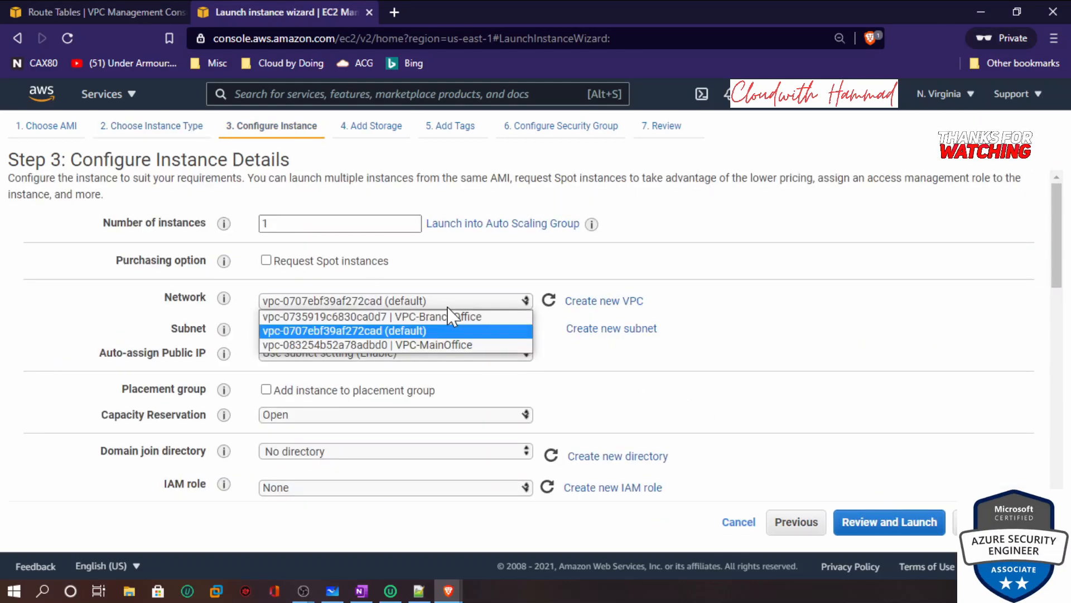
pyautogui.click(450, 314)
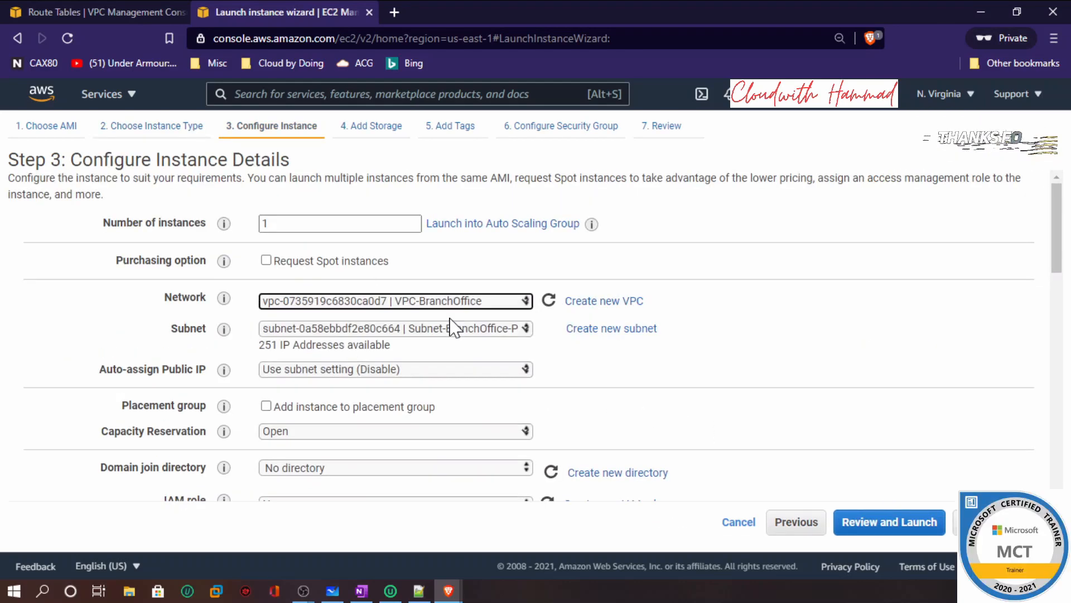
pyautogui.click(481, 370)
pyautogui.click(466, 399)
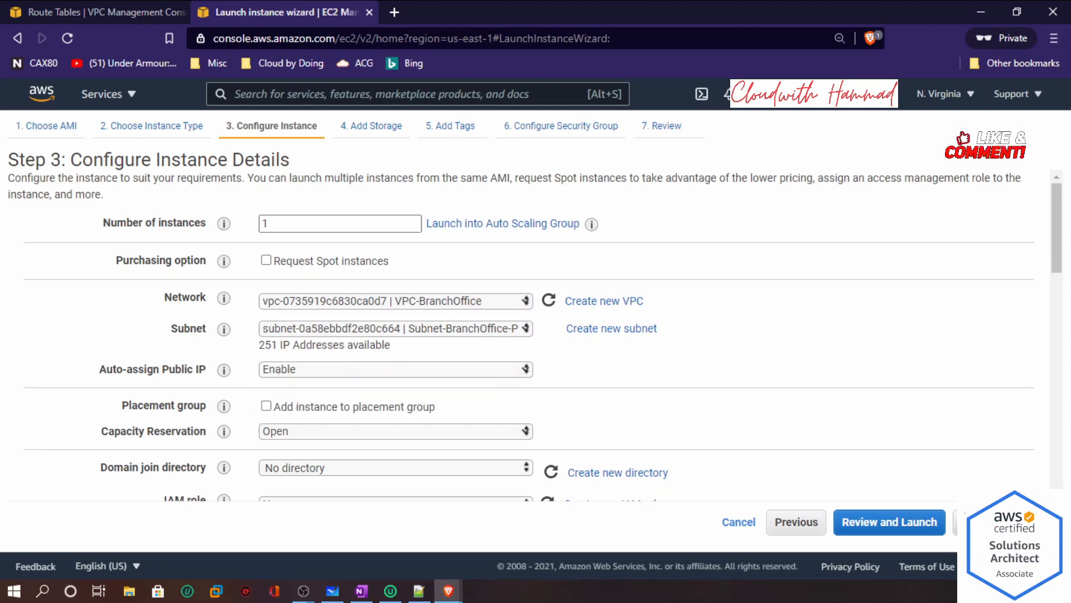
pyautogui.click(999, 522)
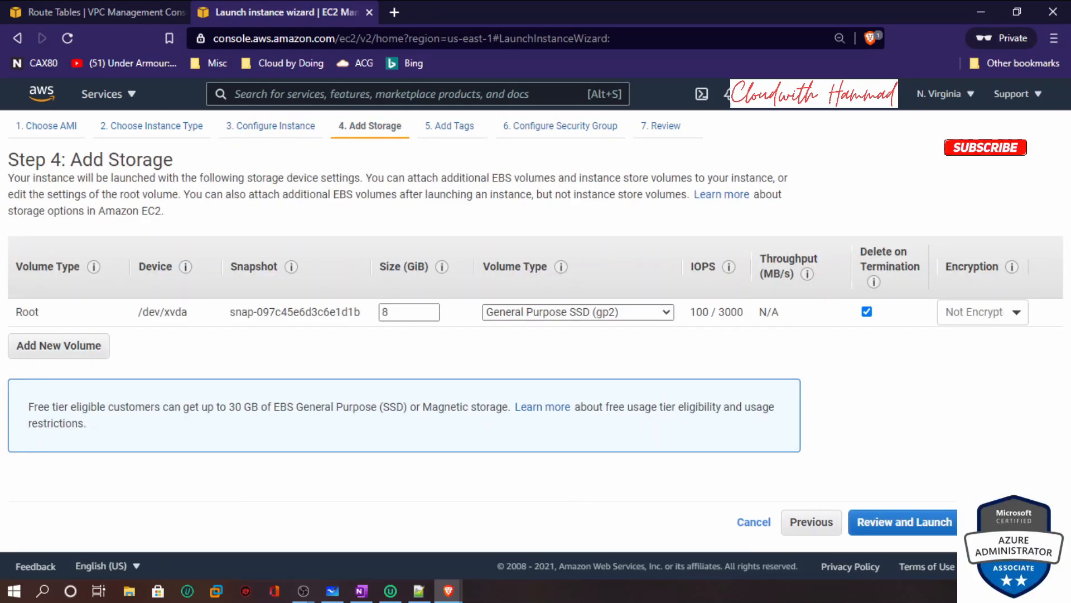
pyautogui.click(998, 522)
# Add a tag with key Name and value Bo-ec2, and continue to the security group configuration.
pyautogui.click(23, 394)
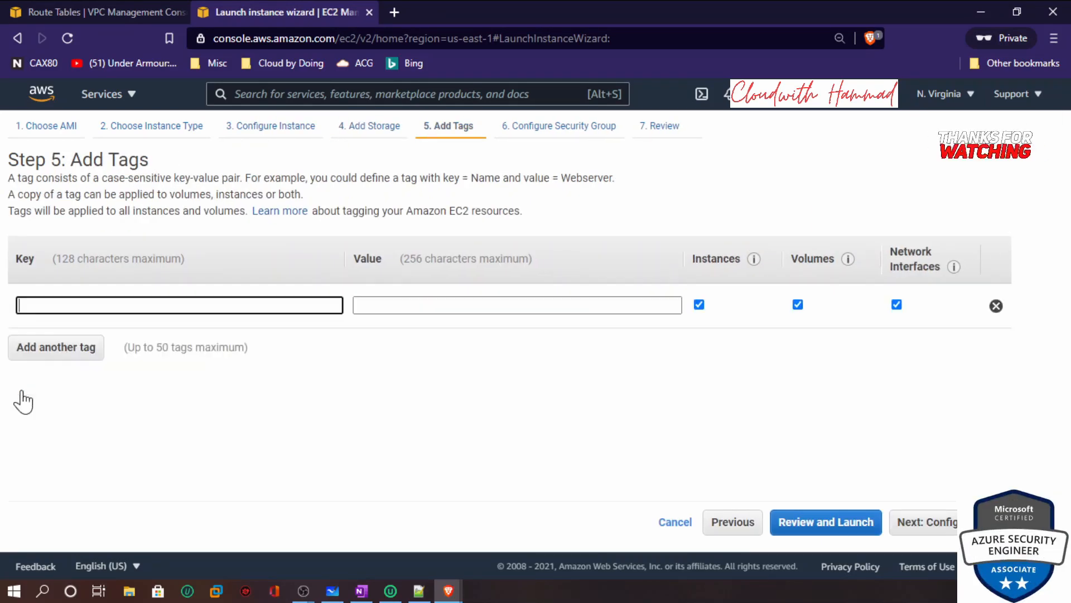
pyautogui.write('Nam')
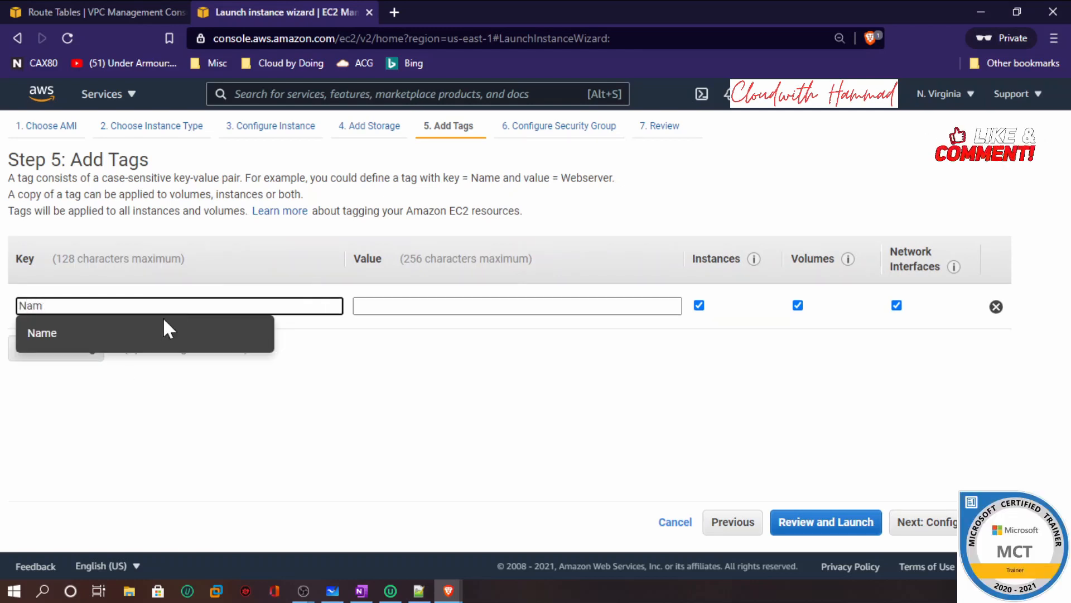
pyautogui.click(162, 332)
pyautogui.click(363, 306)
pyautogui.write('B')
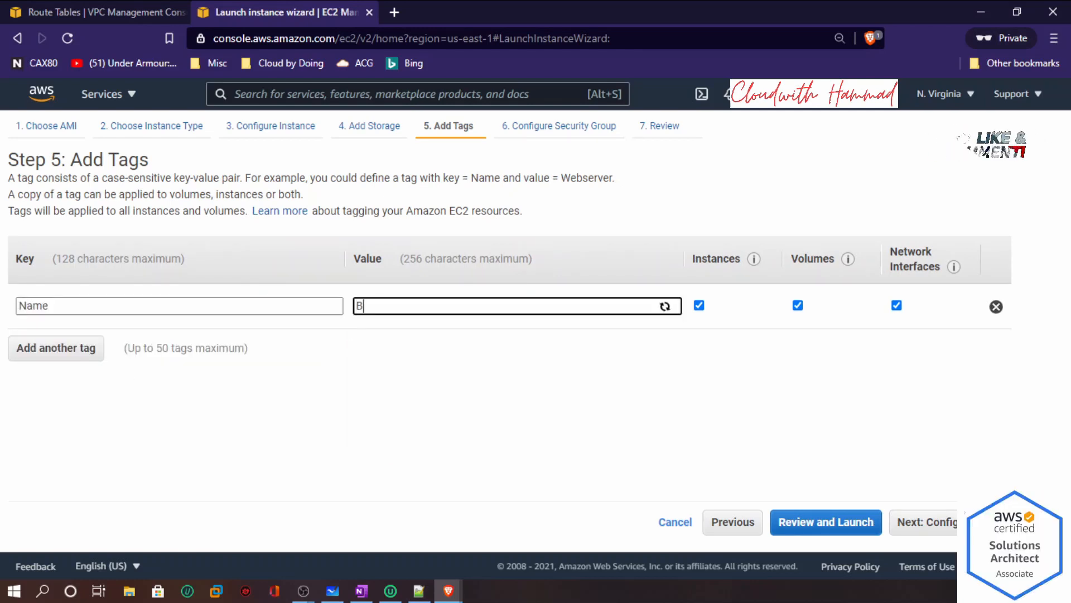
pyautogui.write('o')
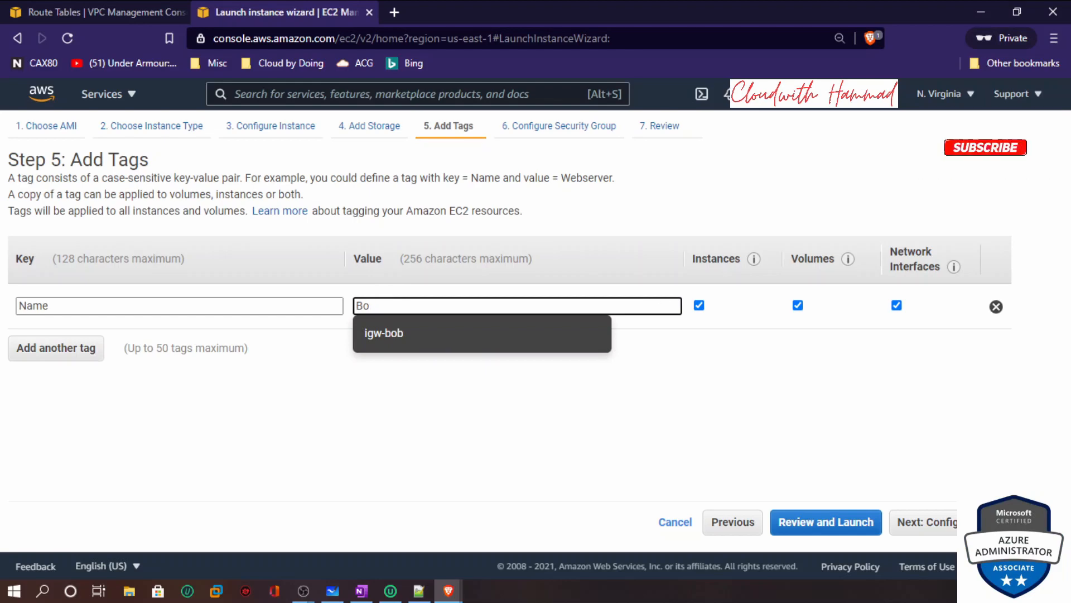
pyautogui.write('bec2')
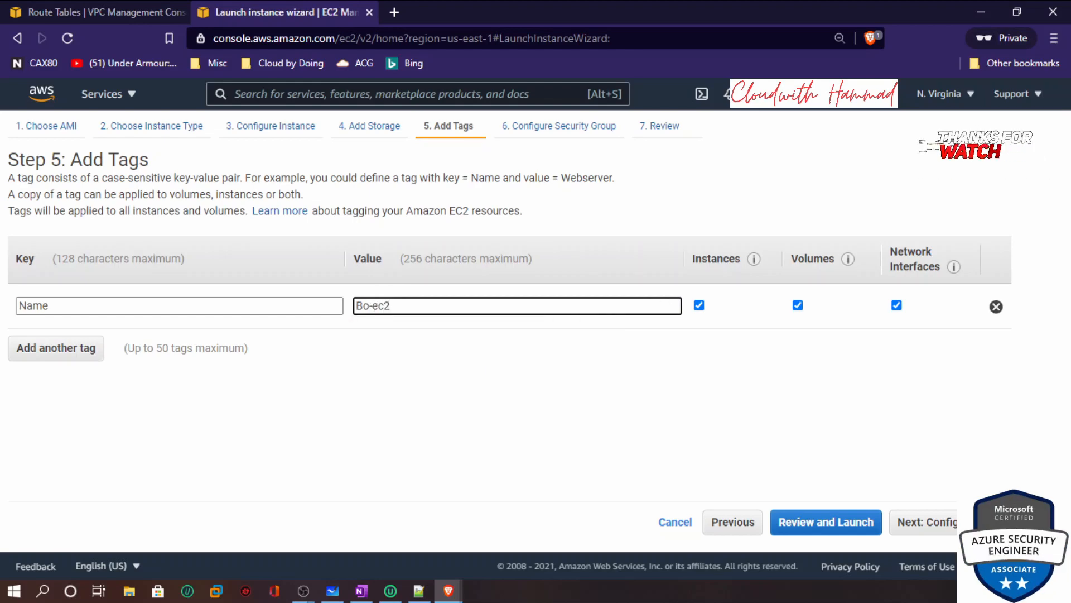
pyautogui.click(948, 522)
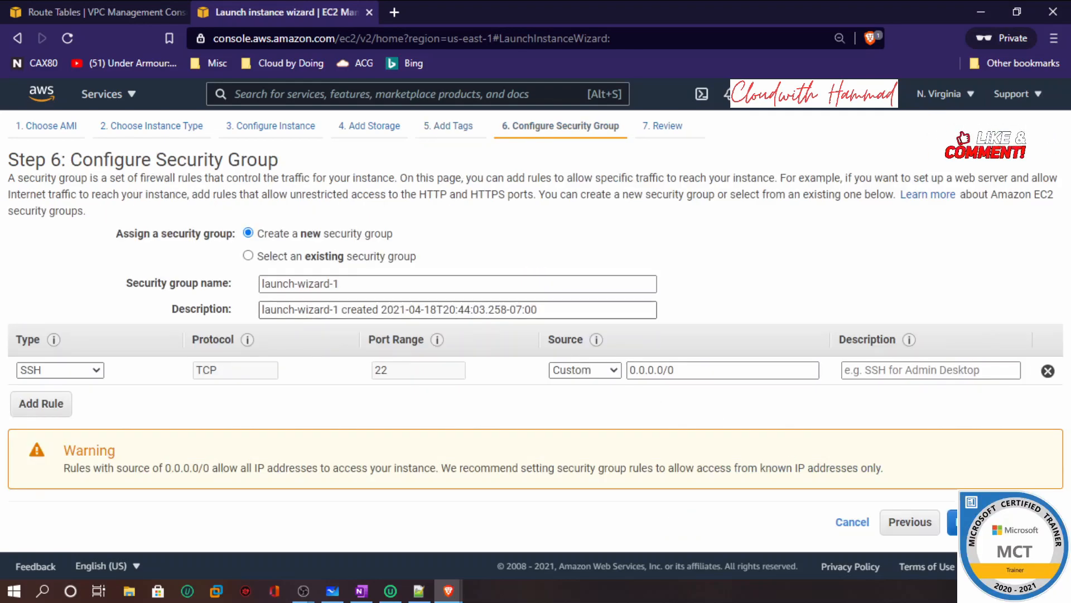
# Set both the new security group's name and its description to "branch office security group".
pyautogui.tripleClick(329, 284)
pyautogui.write('bra')
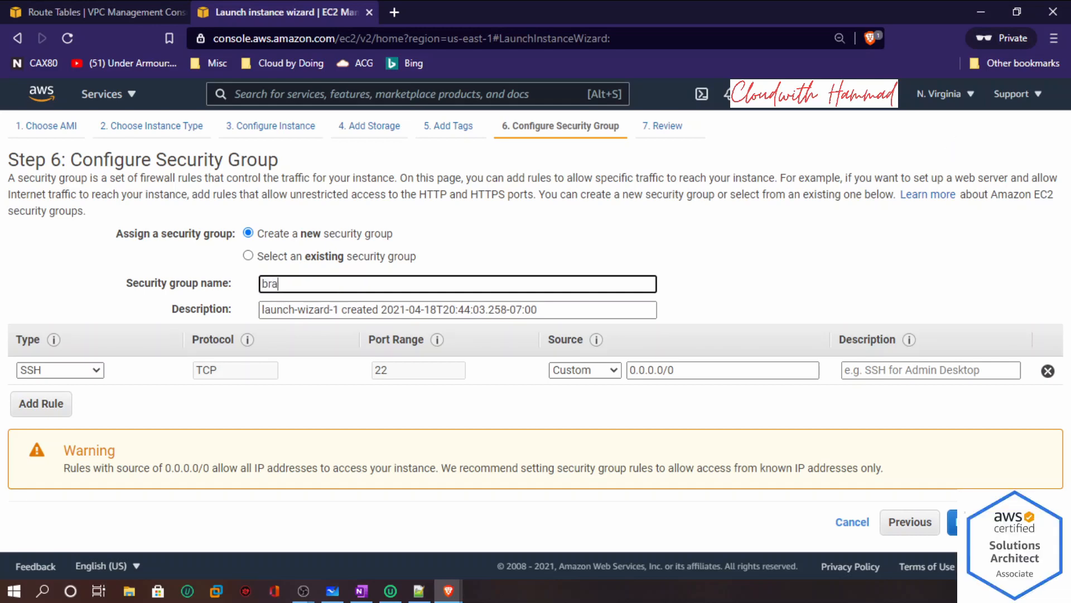
pyautogui.write('nch')
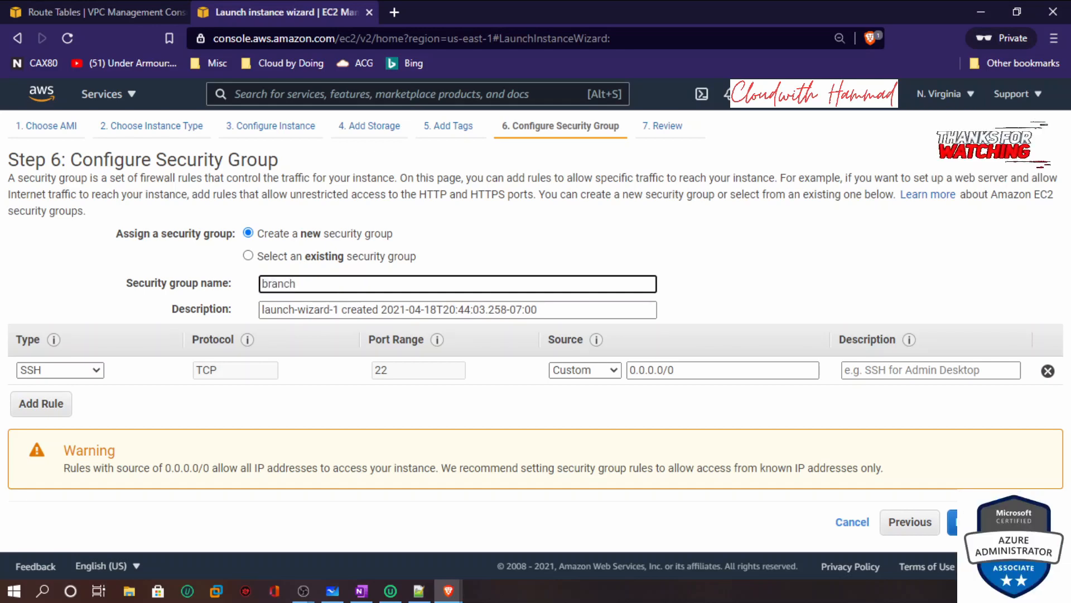
pyautogui.write(' office security group')
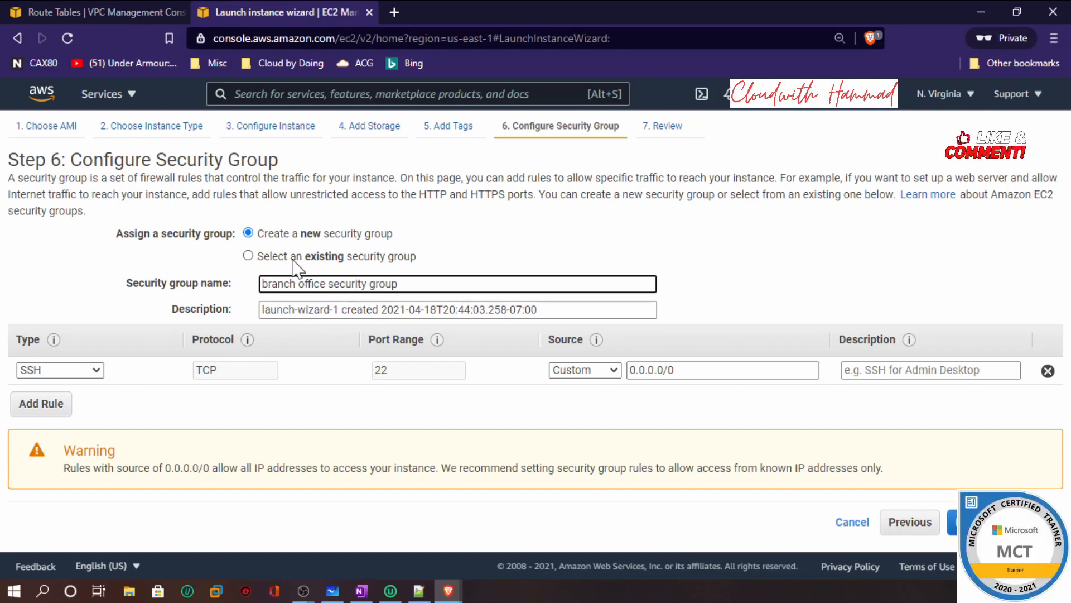
pyautogui.moveTo(401, 284); pyautogui.dragTo(251, 285)
pyautogui.hotkey('ctrl', 'c')
pyautogui.moveTo(542, 310); pyautogui.dragTo(148, 312)
pyautogui.hotkey('ctrl', 'v')
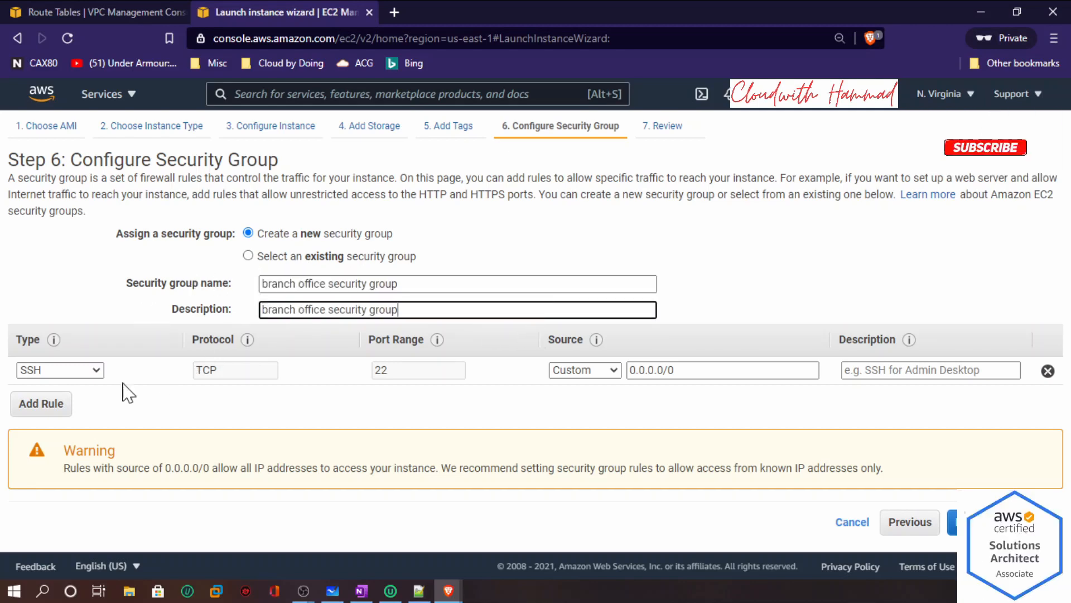
# Add an All TCP rule with source 10.20.0.0/16 to the branch office security group.
pyautogui.click(50, 406)
pyautogui.click(71, 400)
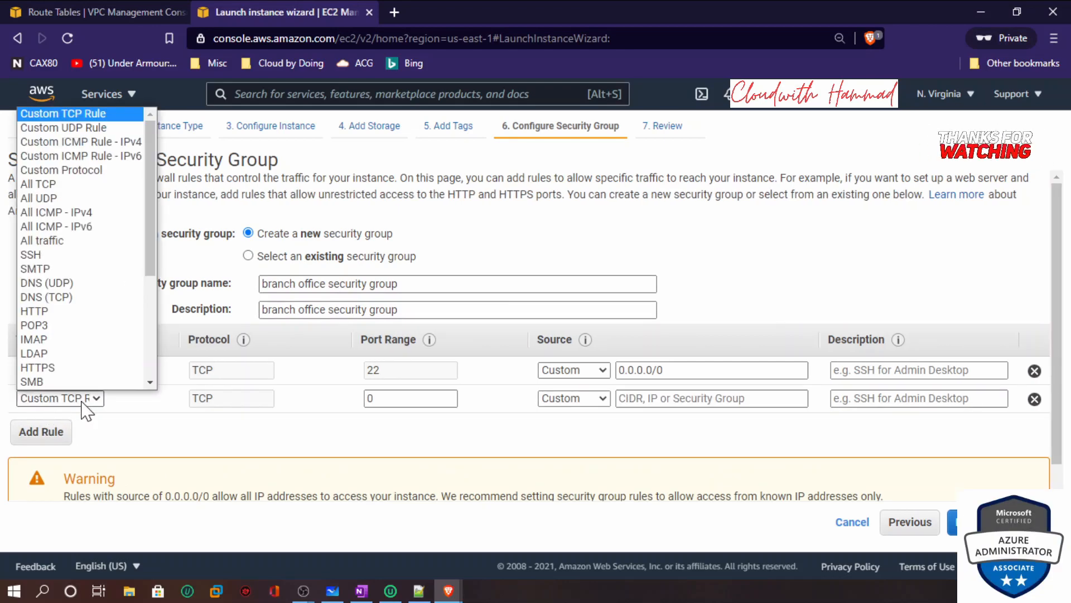
pyautogui.click(45, 188)
pyautogui.click(623, 398)
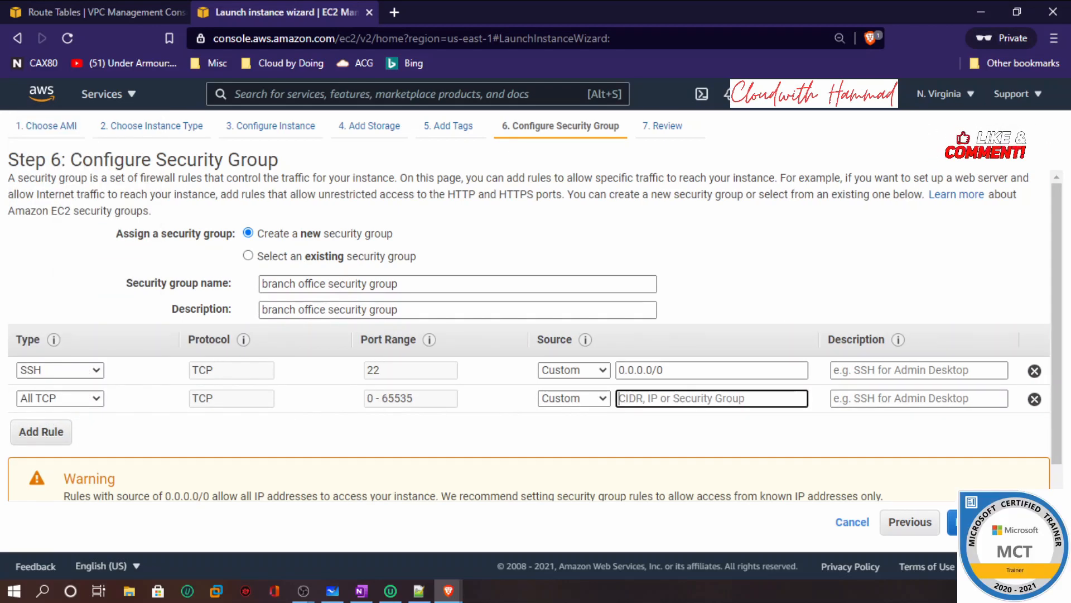
pyautogui.write('10.20.')
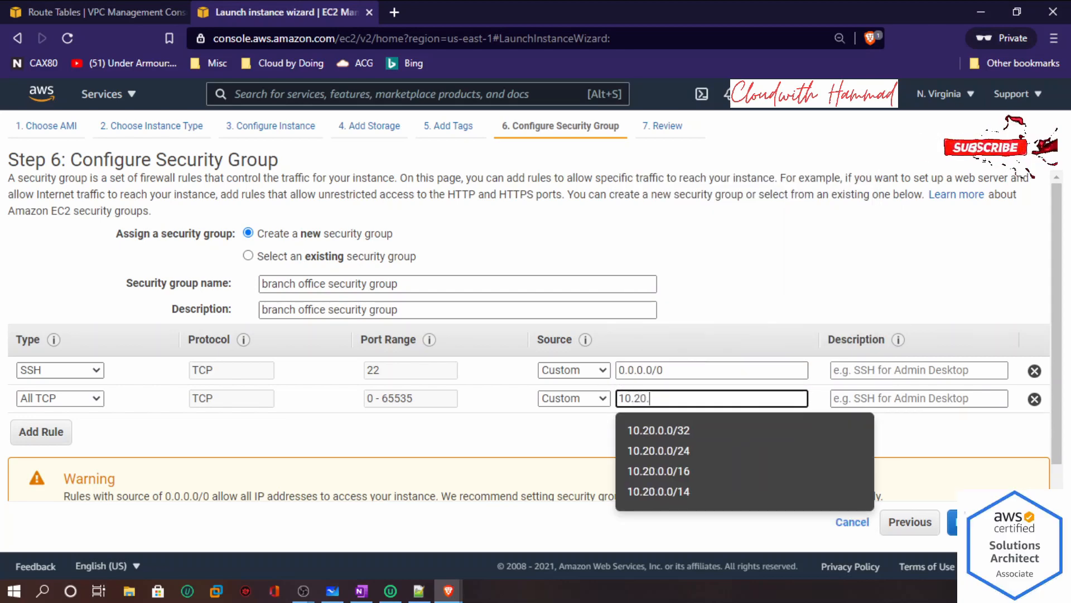
pyautogui.write('0.0')
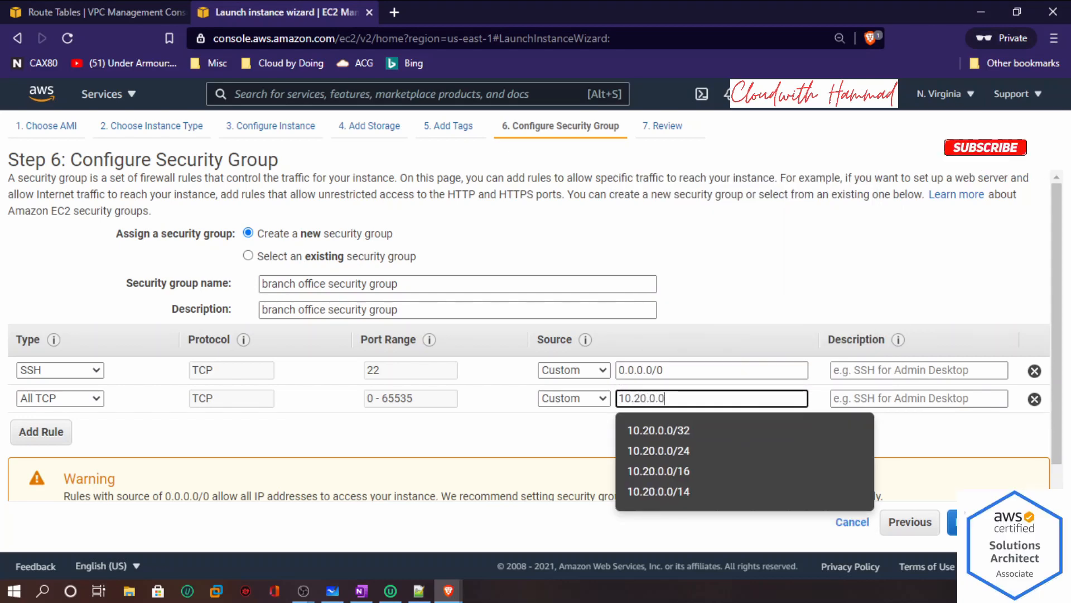
pyautogui.click(672, 472)
# Copy the All TCP rule's source and add an All UDP rule with source 10.20.0.0/16.
pyautogui.hotkey('ctrl', 'a')
pyautogui.rightClick(642, 399)
pyautogui.click(695, 187)
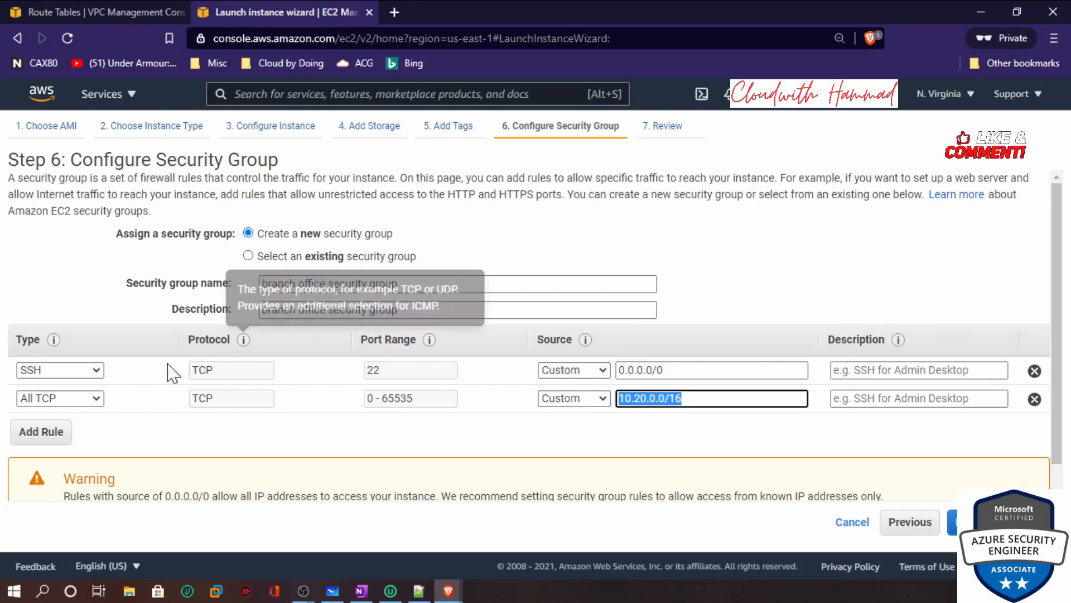
pyautogui.click(60, 432)
pyautogui.click(60, 426)
pyautogui.click(45, 227)
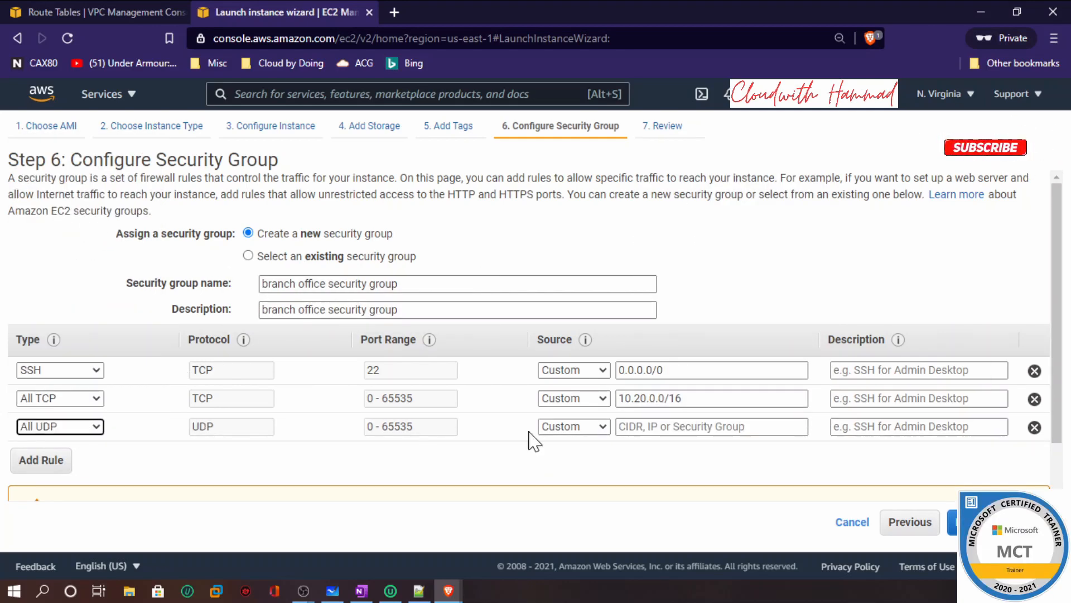
pyautogui.click(681, 426)
pyautogui.hotkey('ctrl', 'v')
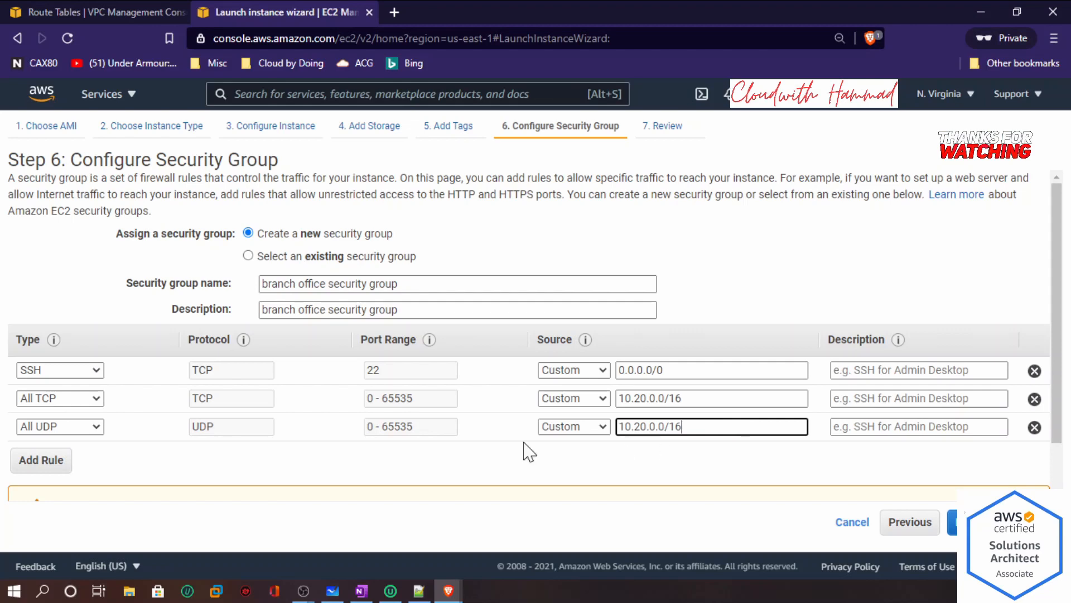
# Add an All ICMP - IPv4 rule with source 10.20.0.0/16 to the branch office security group.
pyautogui.click(46, 464)
pyautogui.click(95, 455)
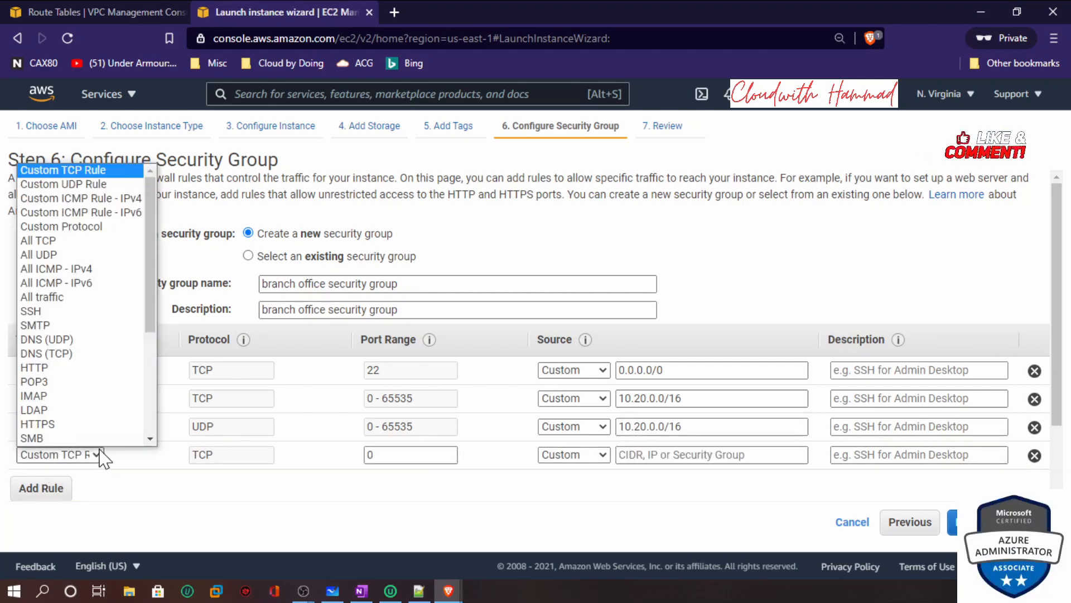
pyautogui.scroll(-1, 78, 391)
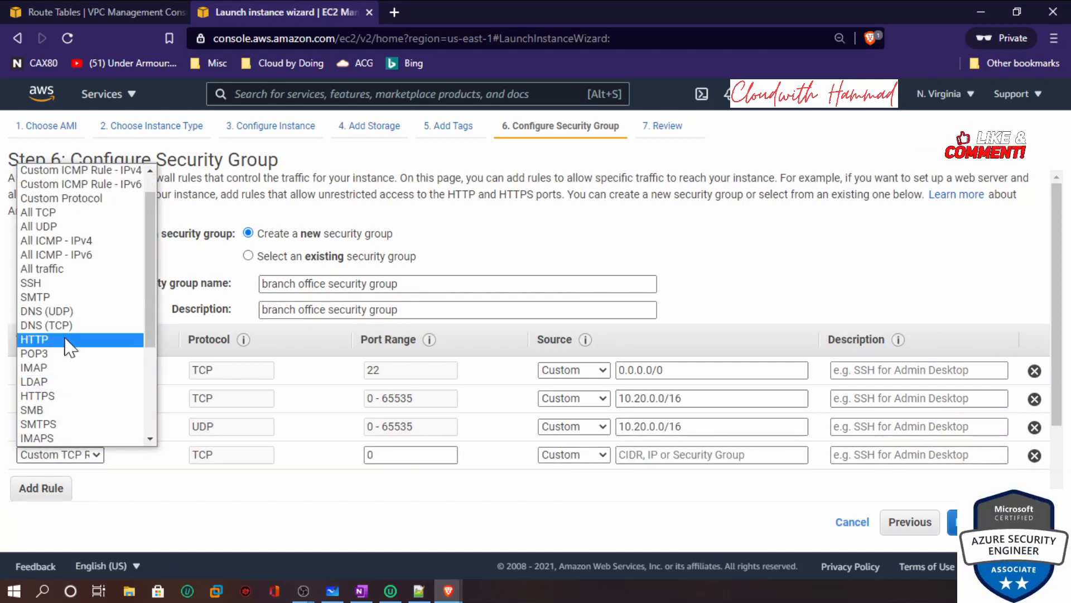
pyautogui.click(72, 245)
pyautogui.click(670, 455)
pyautogui.hotkey('ctrl', 'v')
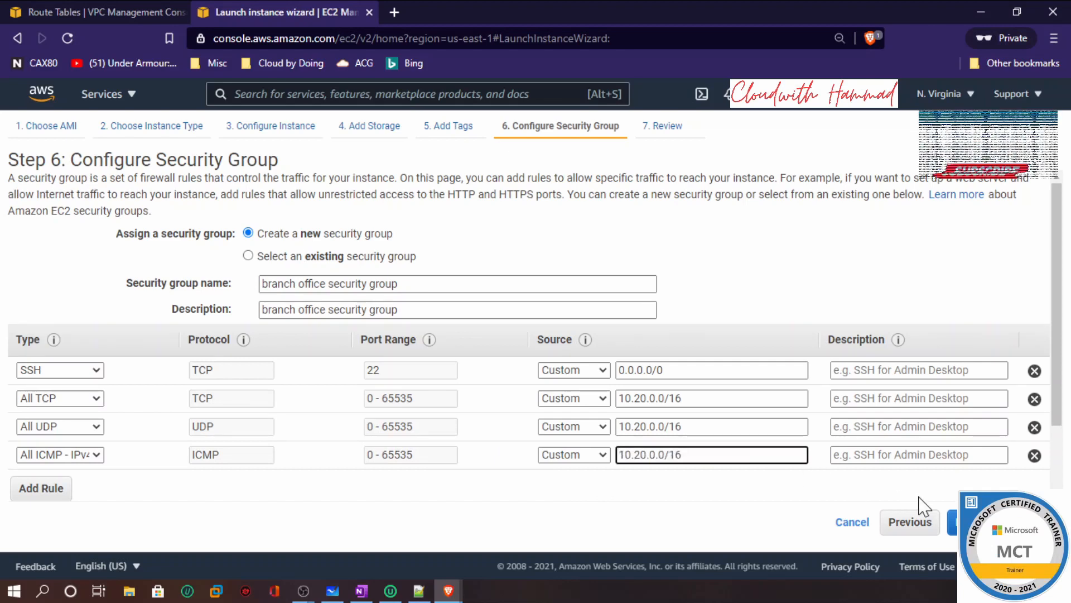
# Proceed through the launch review, create a new key pair named branchofficekp, and save its PEM file in the Webjpg folder.
pyautogui.click(982, 522)
pyautogui.scroll(-5, 550, 435)
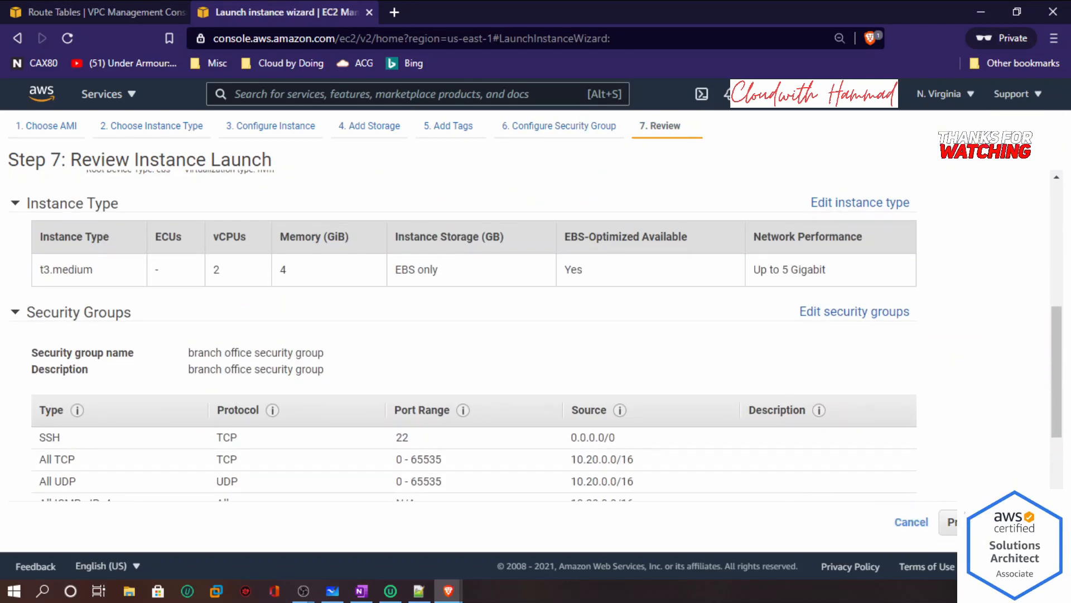
pyautogui.click(1004, 521)
pyautogui.click(382, 351)
pyautogui.click(379, 382)
pyautogui.write('mobkp')
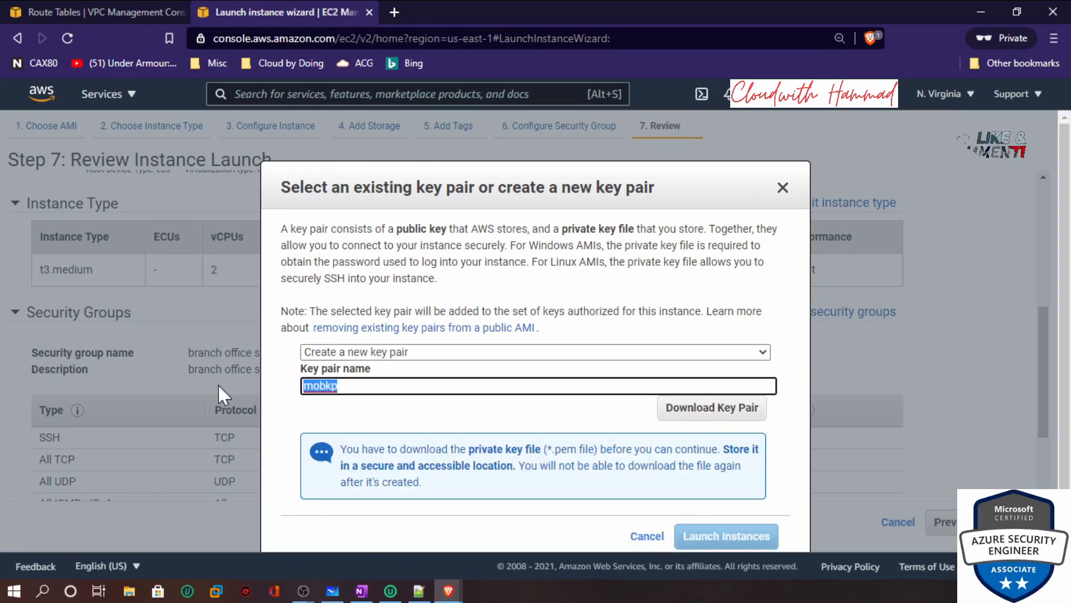
pyautogui.write('branchofficekp')
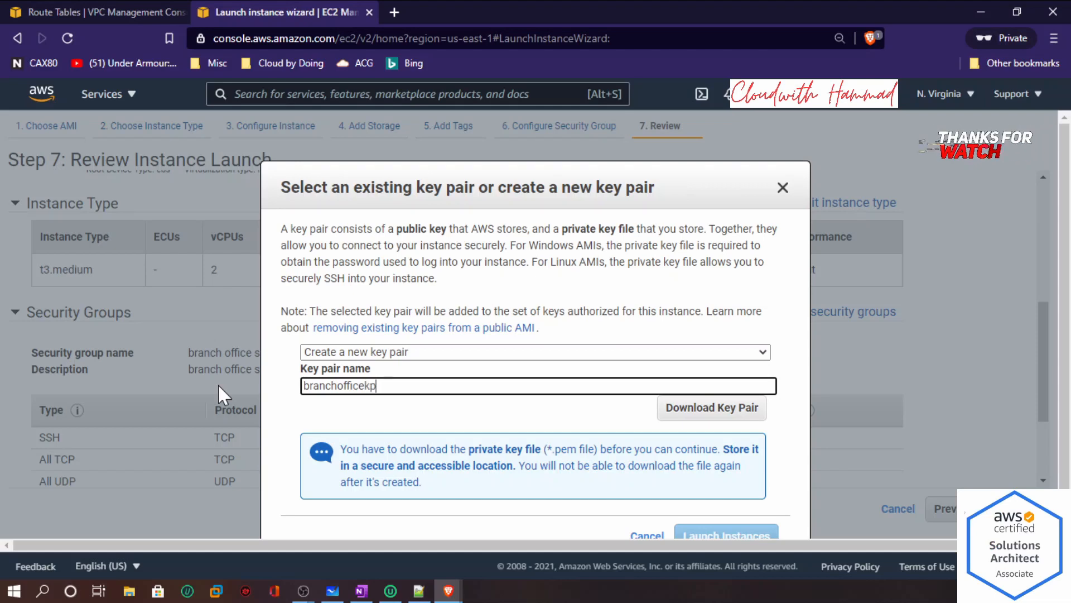
pyautogui.click(720, 412)
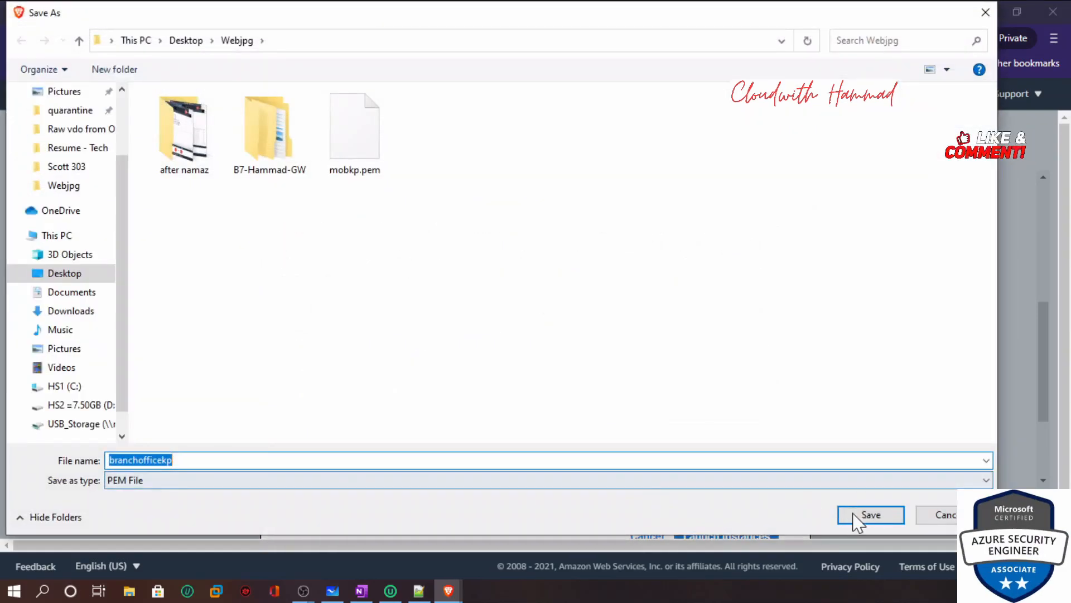
pyautogui.click(865, 515)
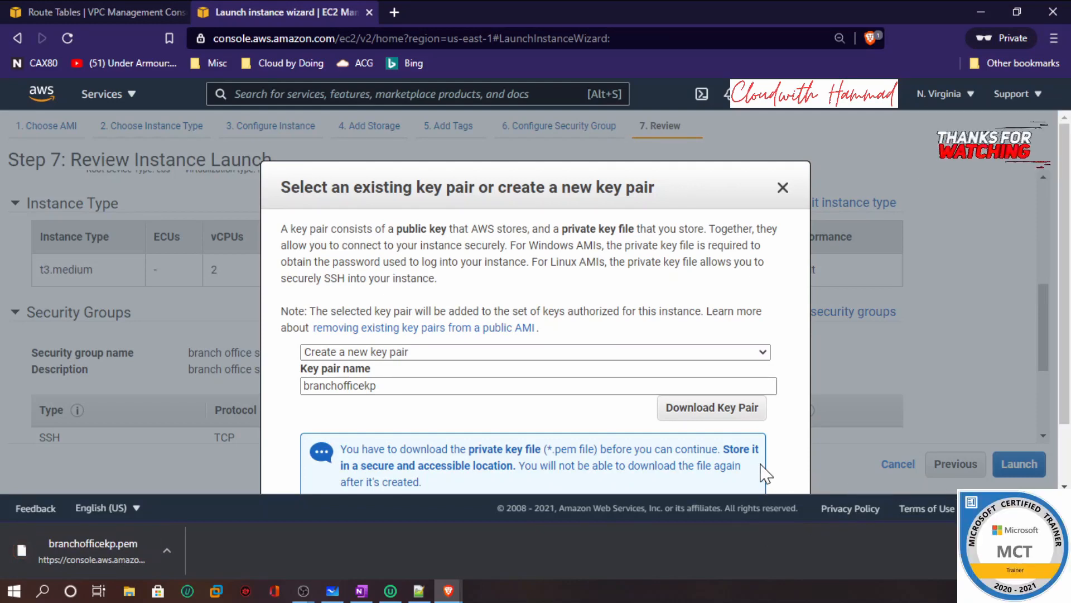
# Launch the branch office instance with the new key pair and go to the instances list.
pyautogui.scroll(-2, 769, 474)
pyautogui.click(729, 468)
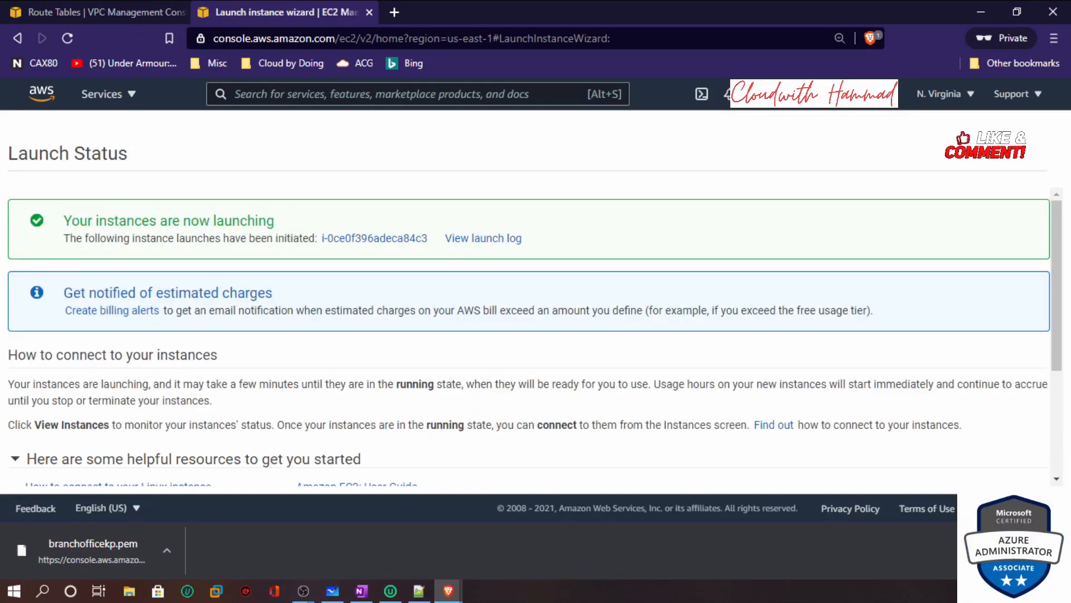
pyautogui.click(1054, 550)
pyautogui.scroll(-3, 1053, 484)
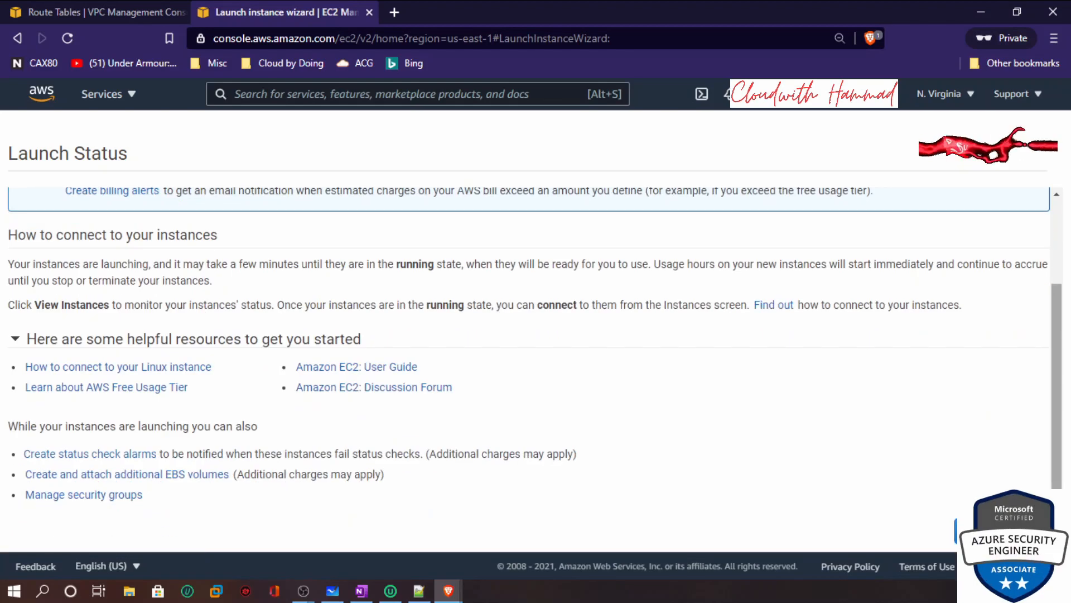
pyautogui.click(1003, 530)
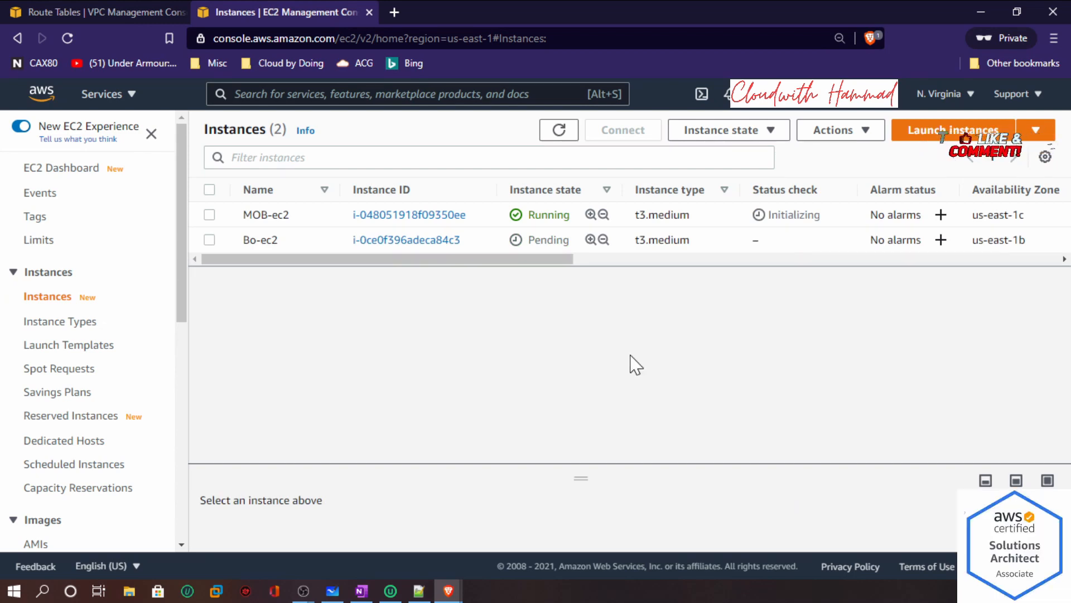
# Stop source/destination checking on the Bo-ec2 instance and save the change.
pyautogui.click(209, 240)
pyautogui.moveTo(581, 467); pyautogui.dragTo(579, 275)
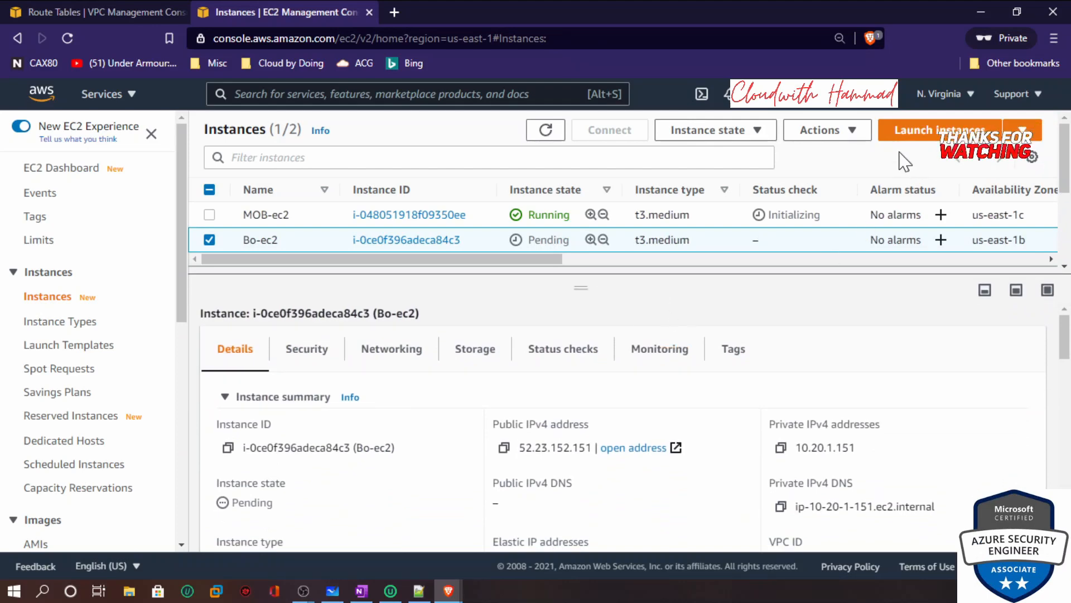
pyautogui.click(821, 131)
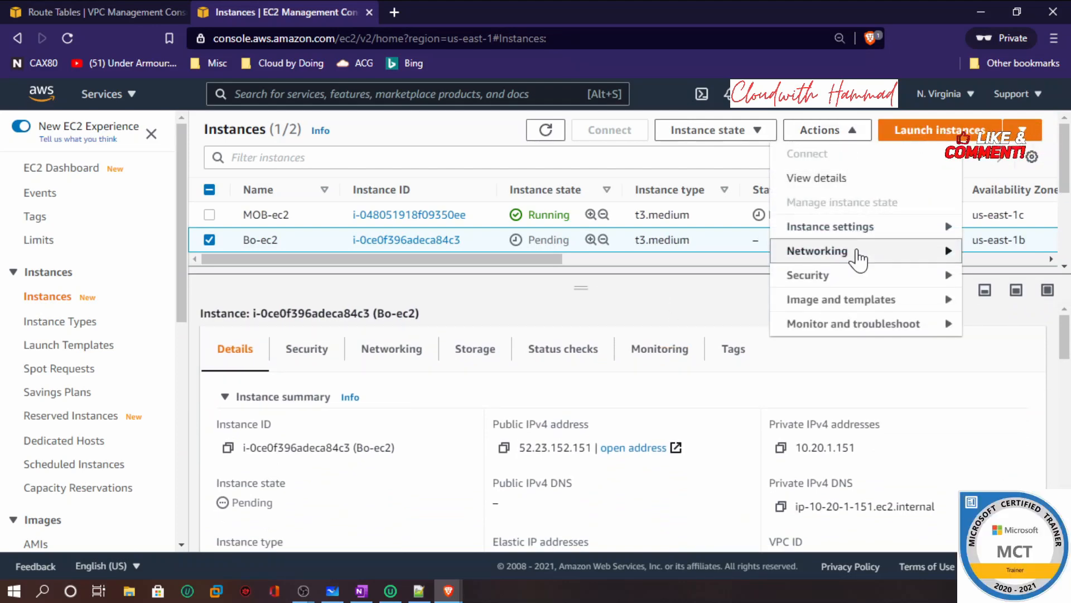
pyautogui.moveTo(859, 258)
pyautogui.click(717, 296)
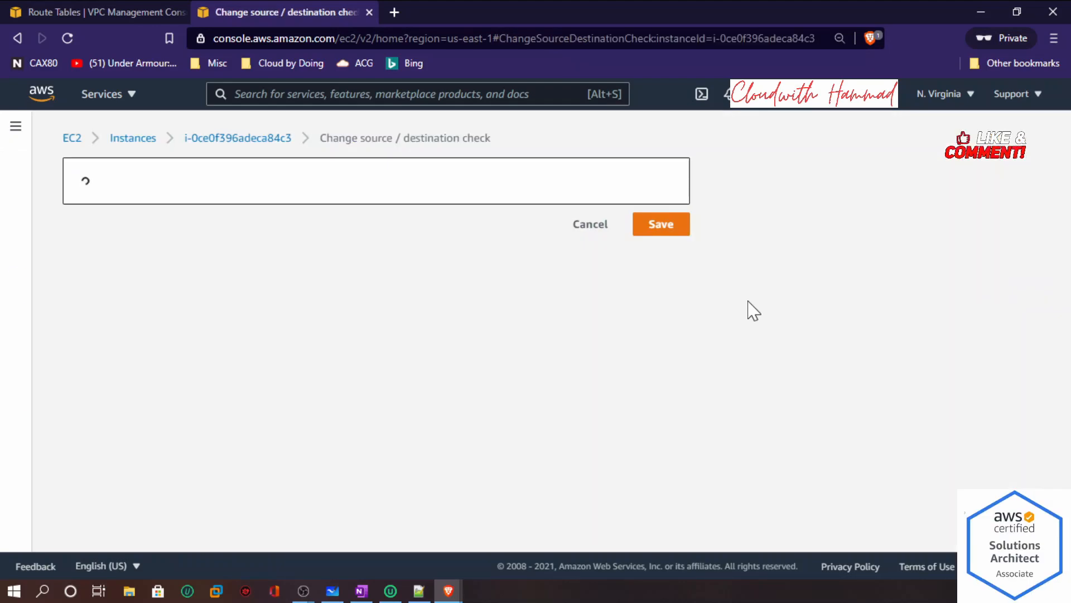
pyautogui.click(84, 355)
pyautogui.moveTo(77, 335); pyautogui.dragTo(84, 336)
pyautogui.click(243, 335)
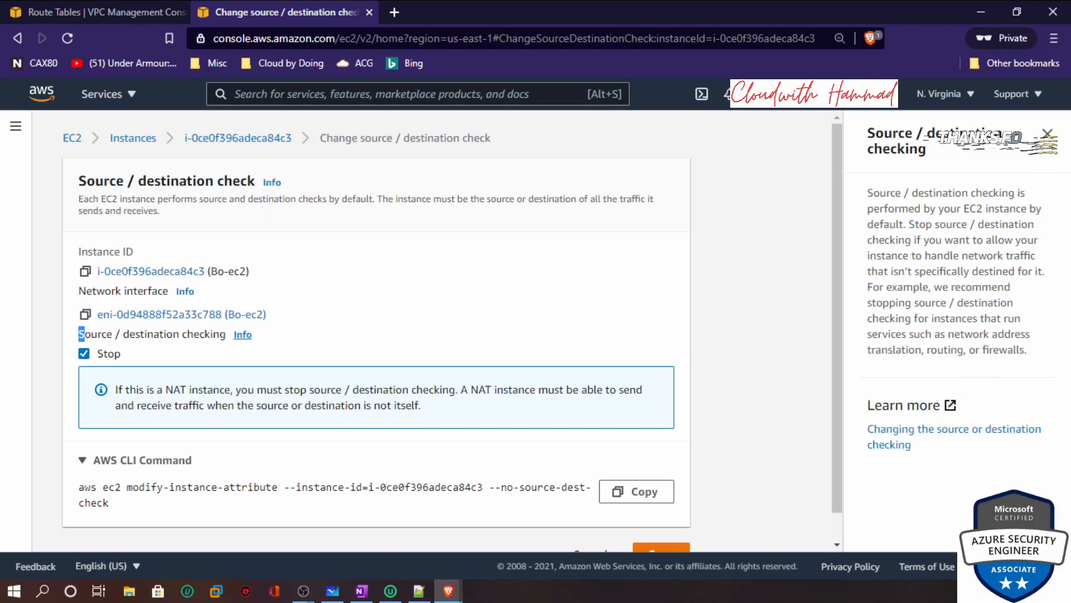
pyautogui.click(1042, 139)
pyautogui.scroll(-1, 659, 398)
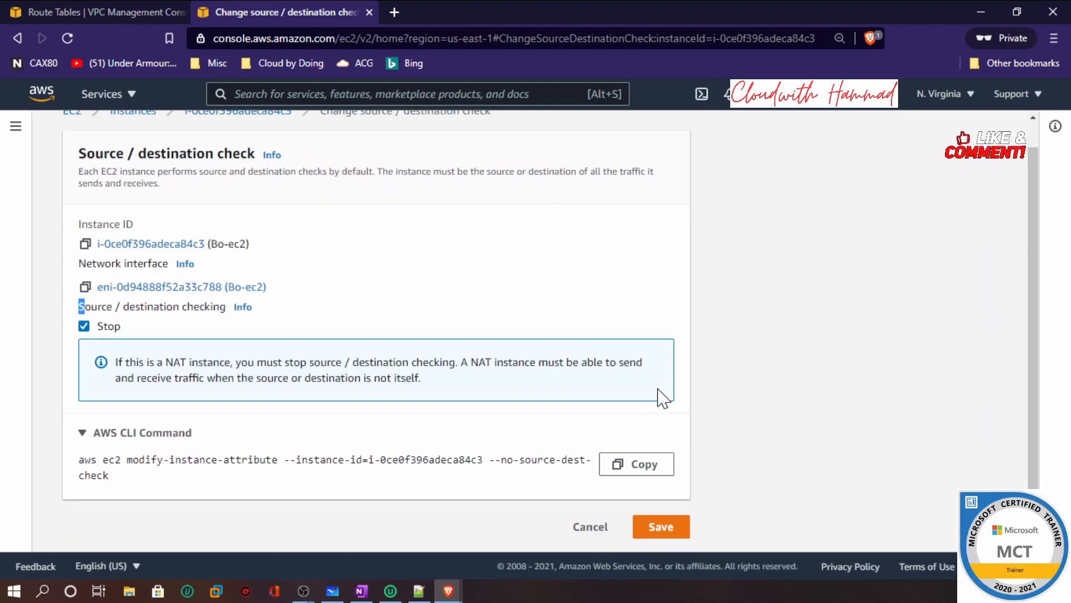
pyautogui.click(671, 535)
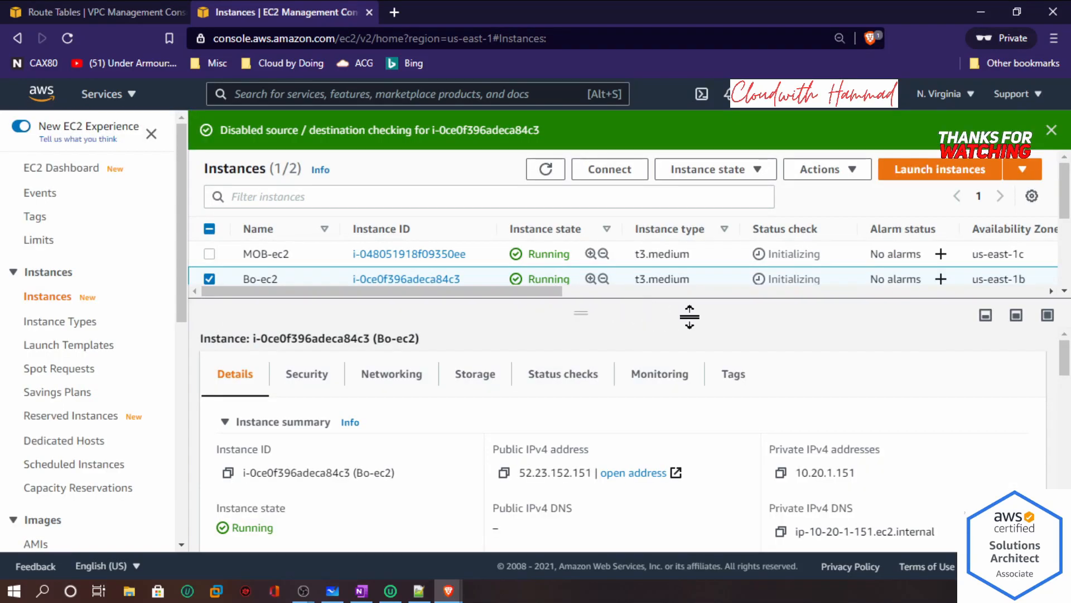
# Refresh the instances list and rename the Bo-ec2 instance as Branch office ec2.
pyautogui.click(545, 169)
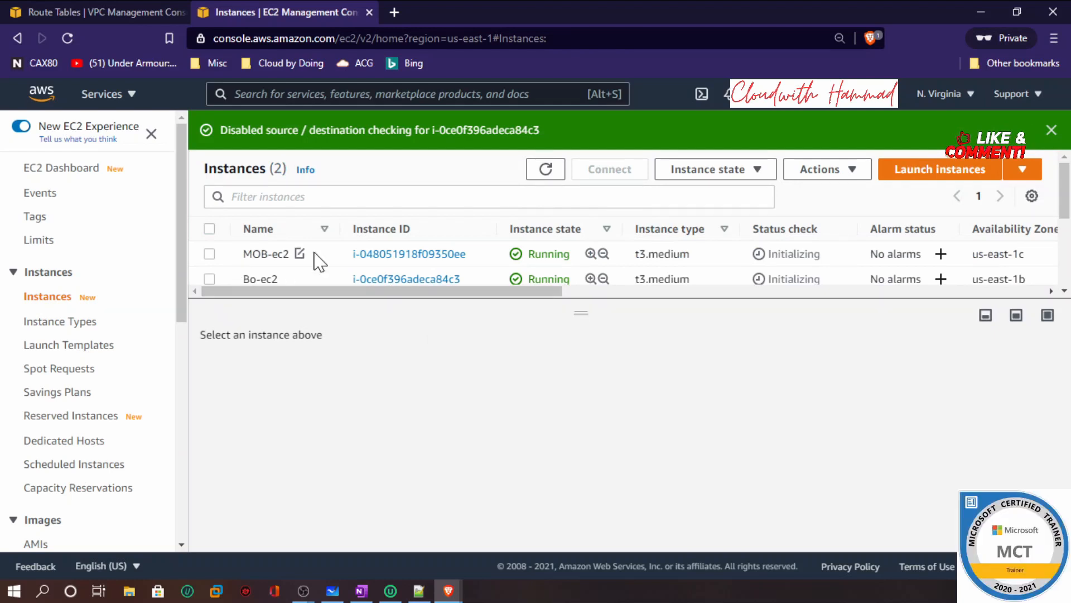
pyautogui.click(289, 279)
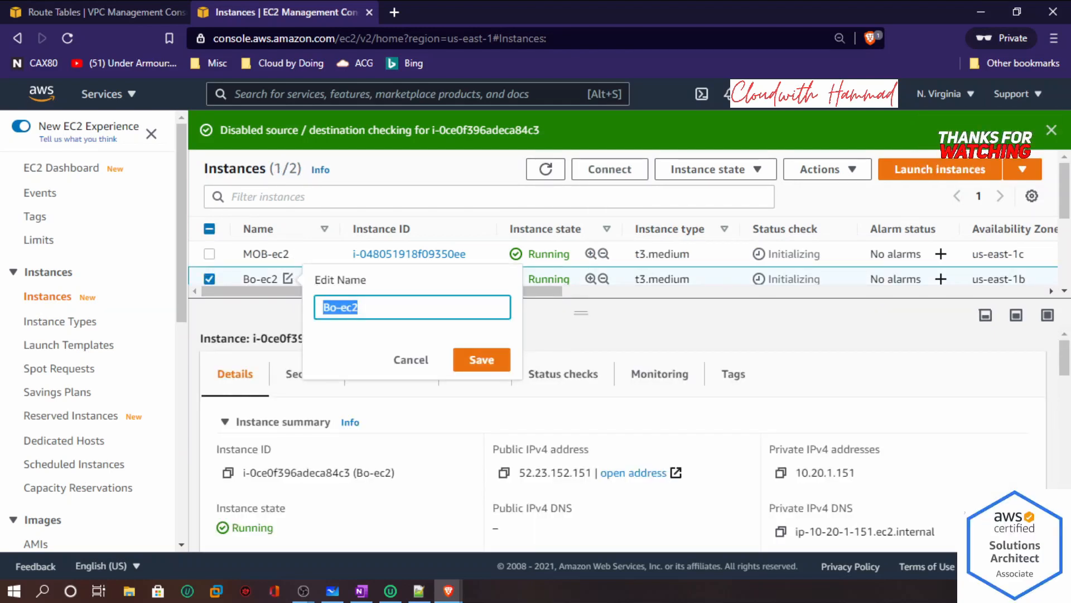
pyautogui.write('Br')
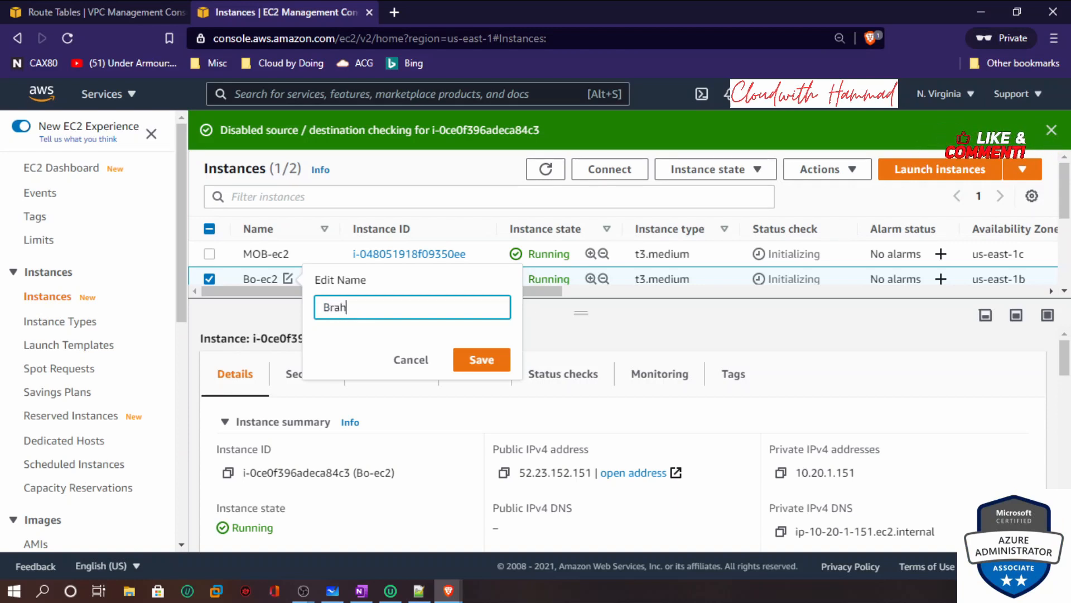
pyautogui.write('ac')
pyautogui.press('BackSpace')
pyautogui.write('nch office')
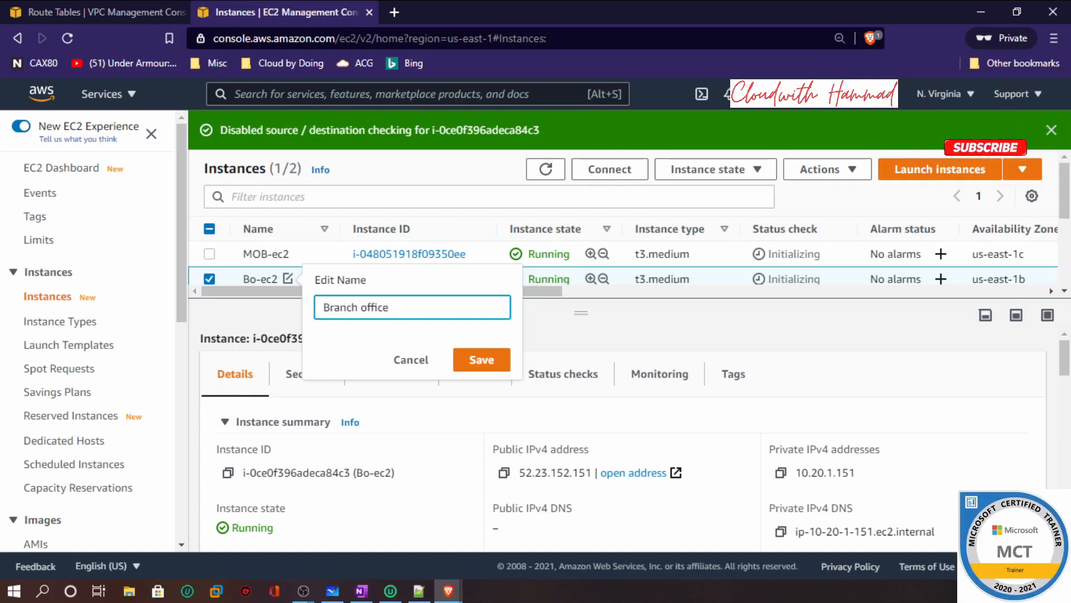
pyautogui.write(' ec2')
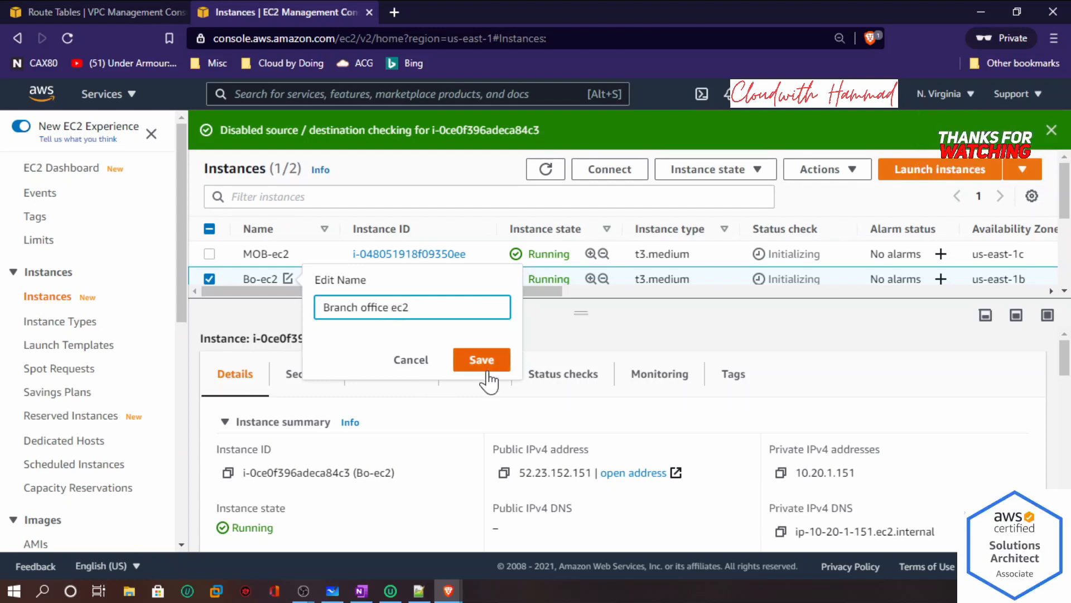
pyautogui.click(464, 373)
# Rename the MOB-ec2 instance as Main office ec2 and widen the Name column to fit the full names.
pyautogui.click(305, 256)
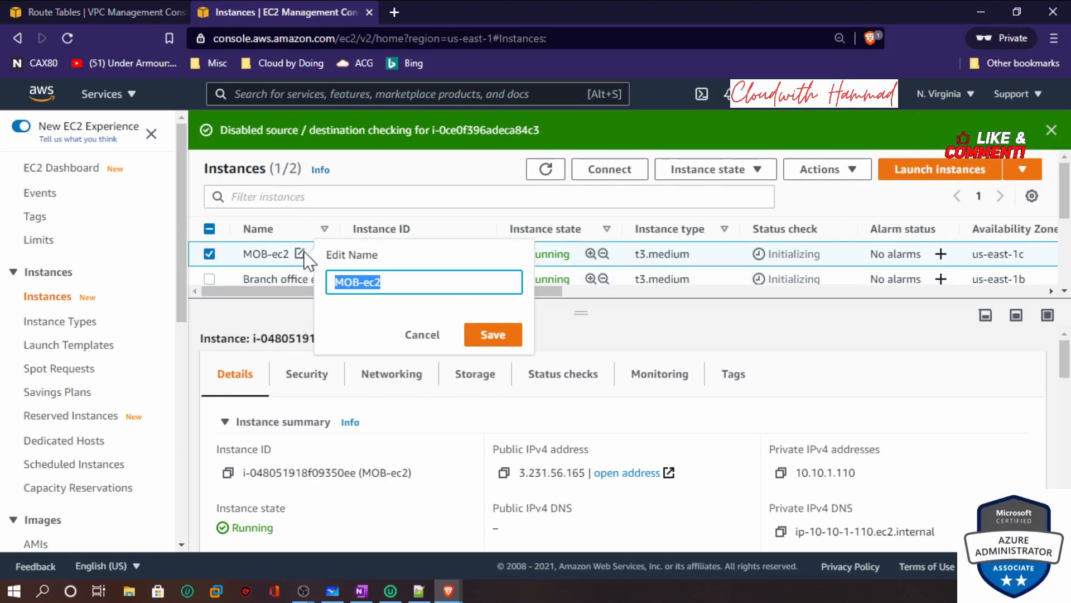
pyautogui.write('Main off')
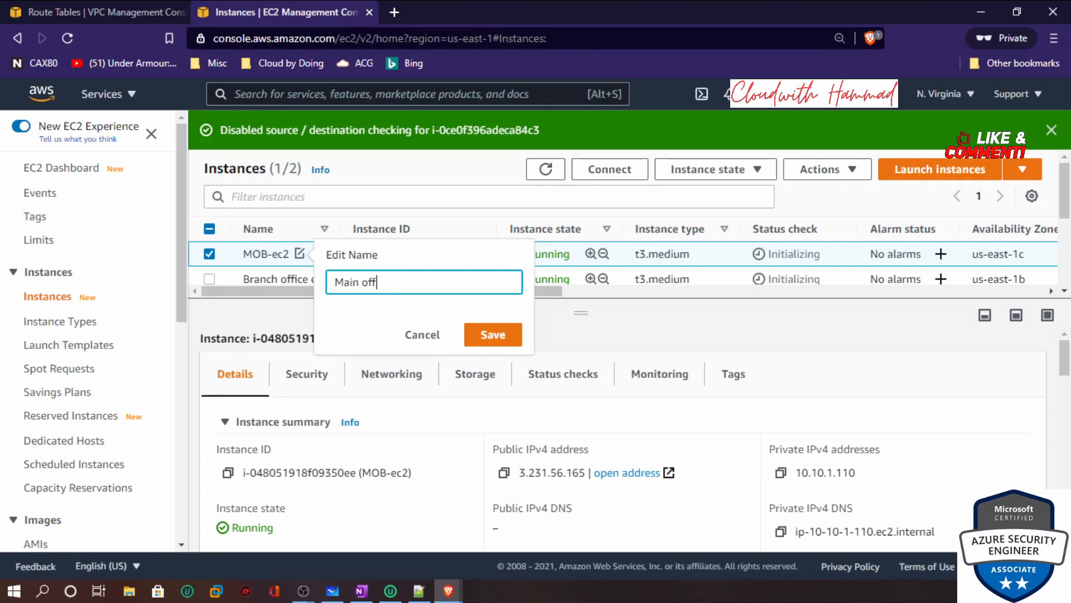
pyautogui.write('ice ec2')
pyautogui.click(502, 336)
pyautogui.moveTo(342, 224); pyautogui.dragTo(391, 227)
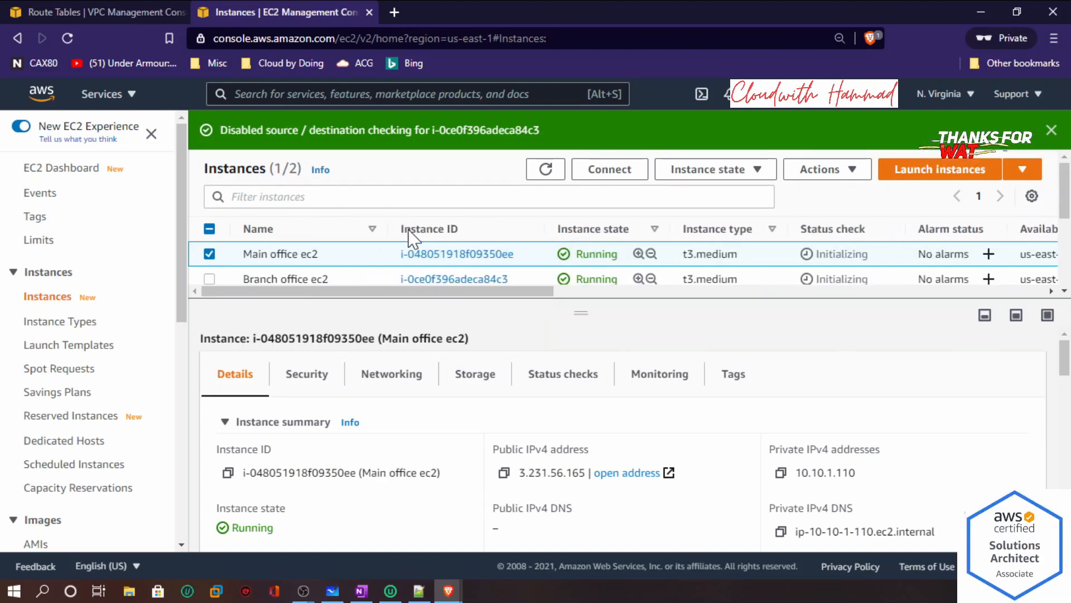
# Copy the public IPv4 address of the Branch office ec2 instance.
pyautogui.click(210, 254)
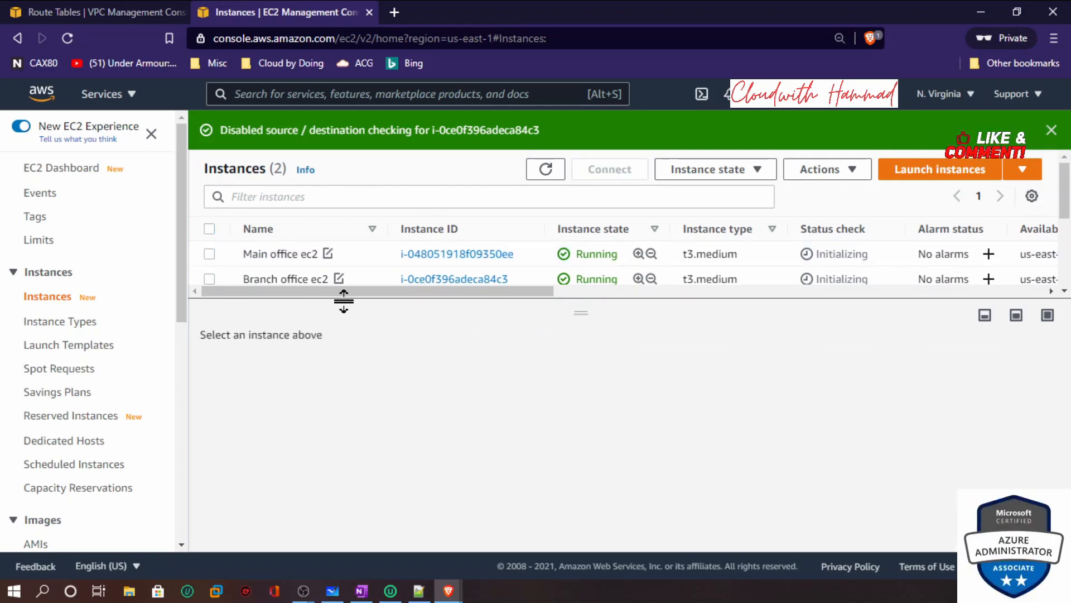
pyautogui.click(211, 280)
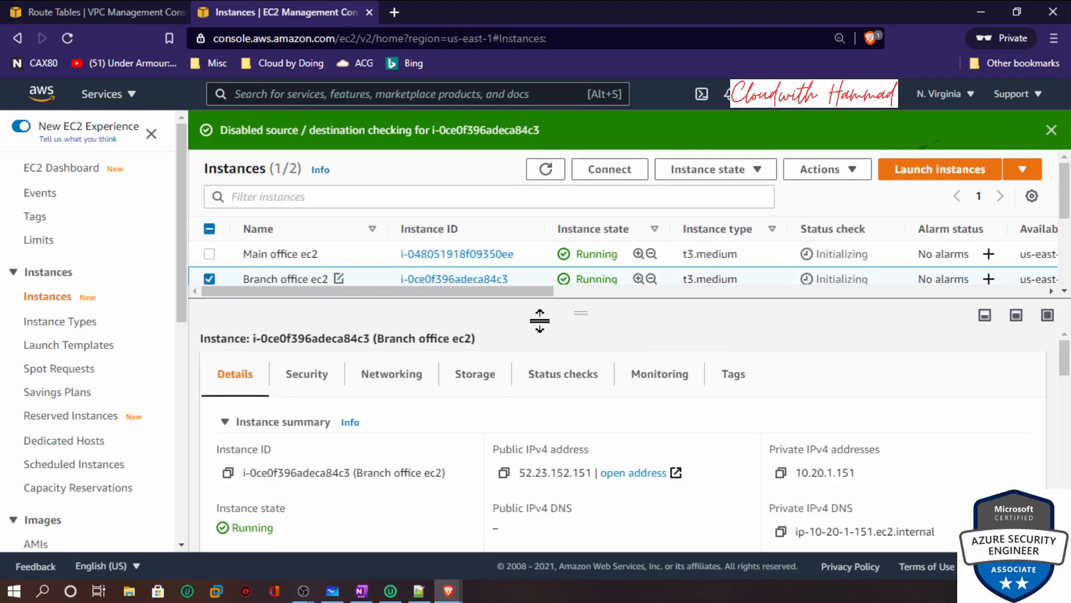
pyautogui.click(503, 473)
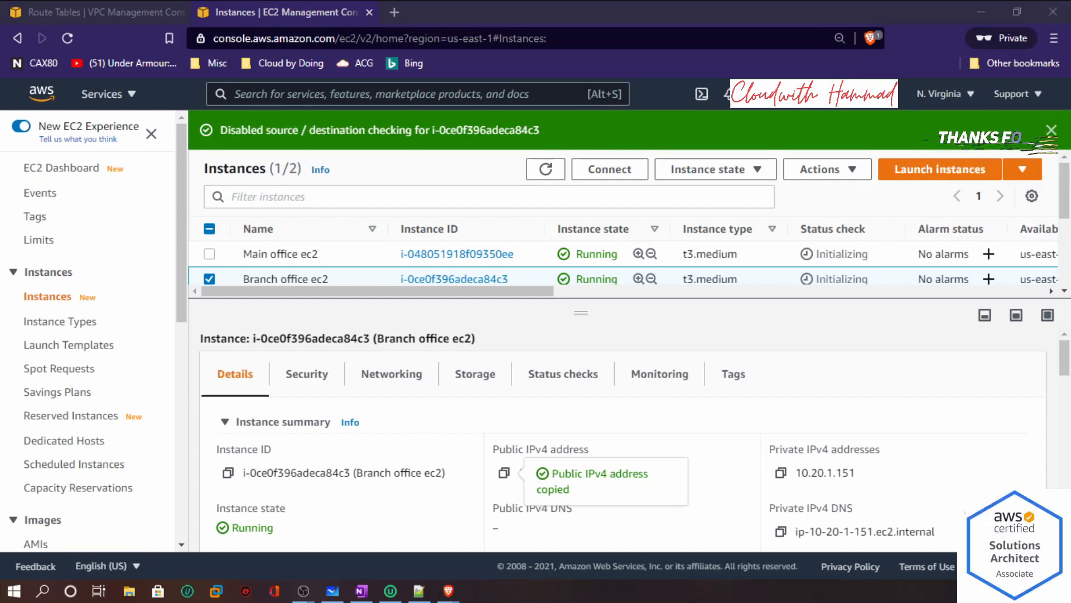
# Switch to MobaXterm, maximize it, and set up an SSH session with remote host 52.23.152.151 and username ec-user.
pyautogui.moveTo(0, 0); pyautogui.dragTo(462, 78)
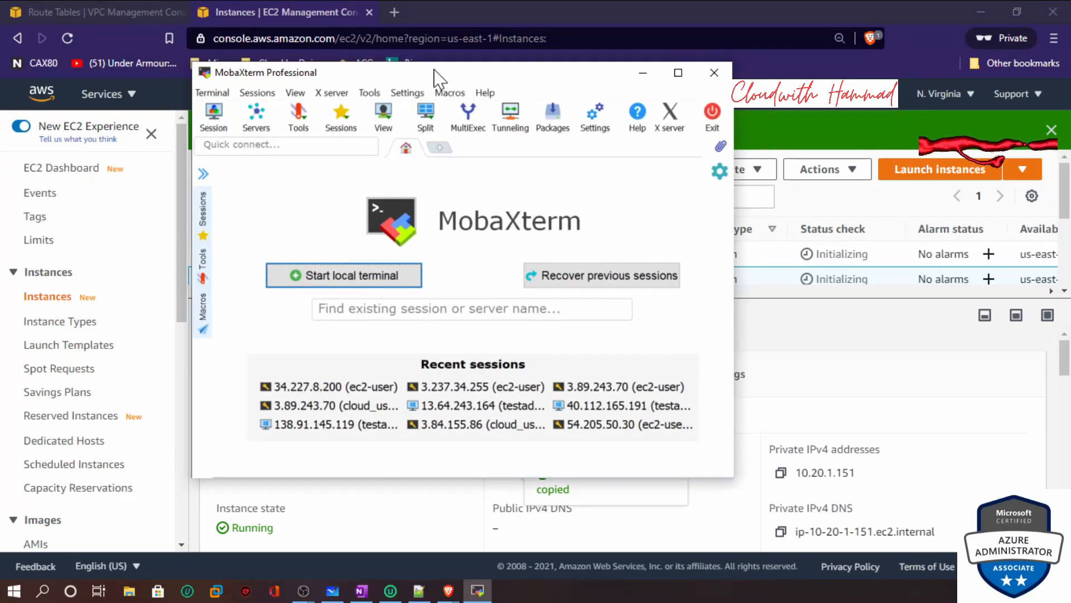
pyautogui.doubleClick(437, 78)
pyautogui.click(20, 53)
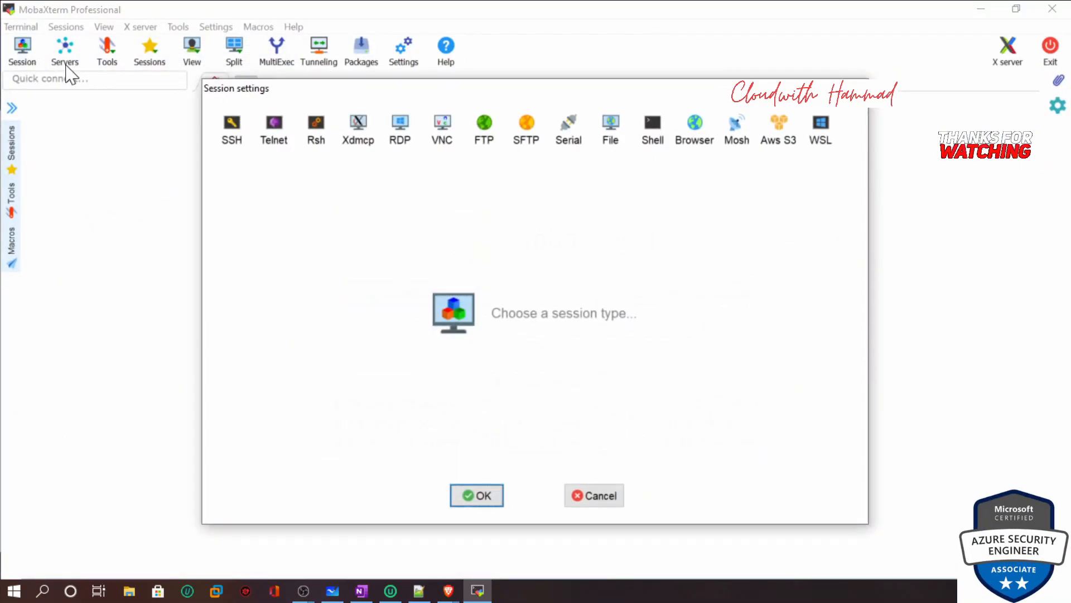
pyautogui.click(241, 137)
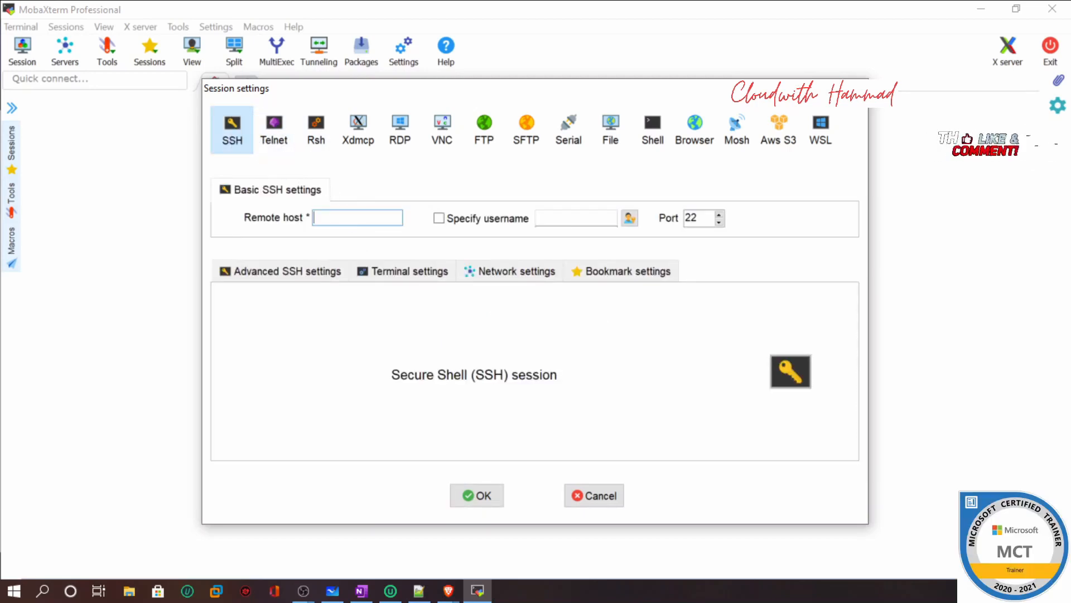
pyautogui.hotkey('ctrl', 'v')
pyautogui.click(471, 221)
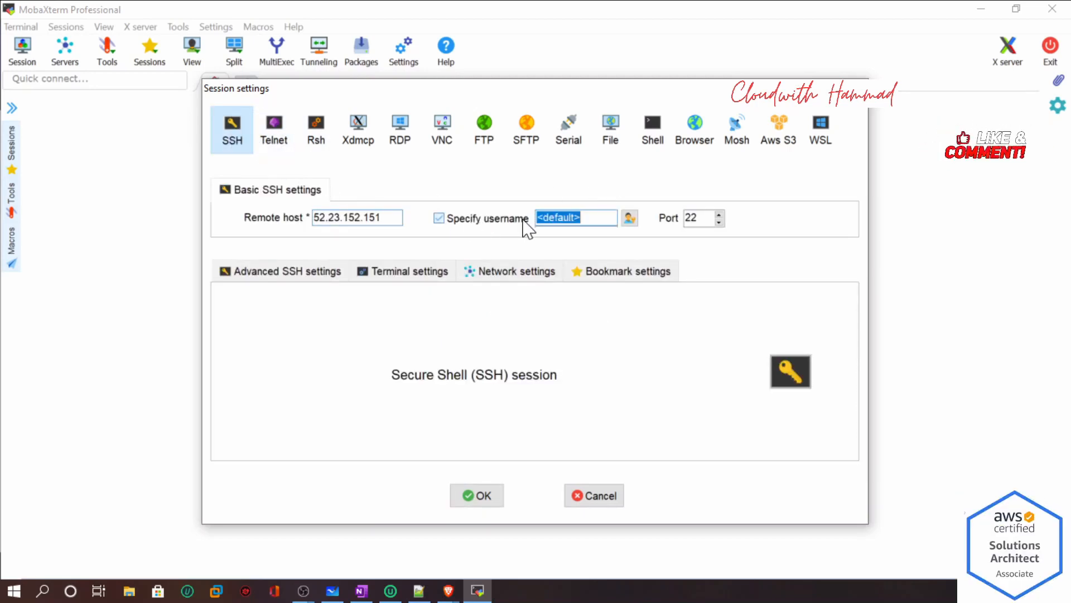
pyautogui.write('ec-')
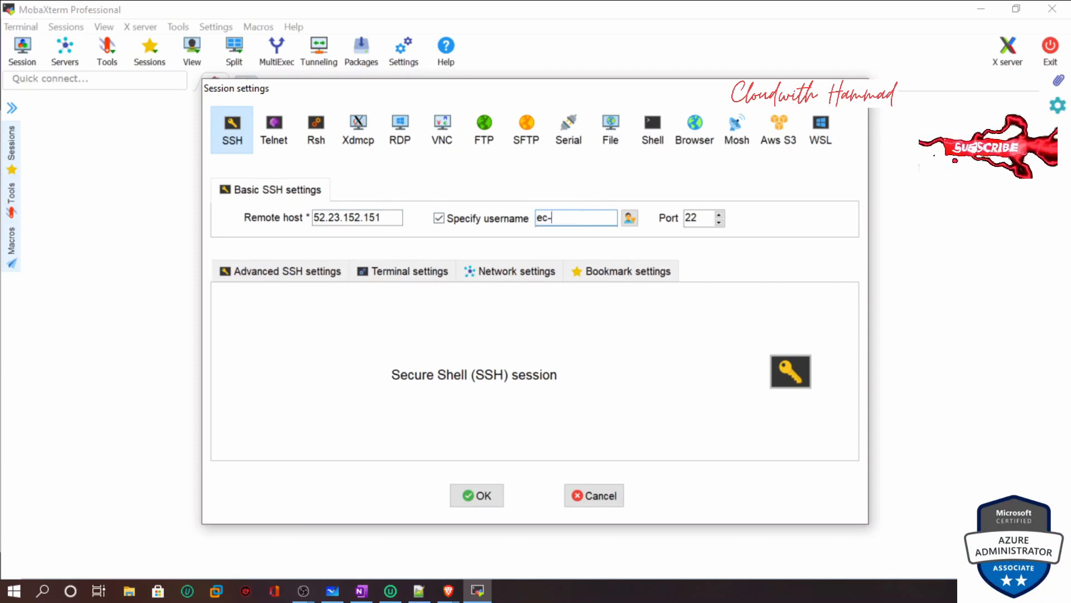
pyautogui.write('user')
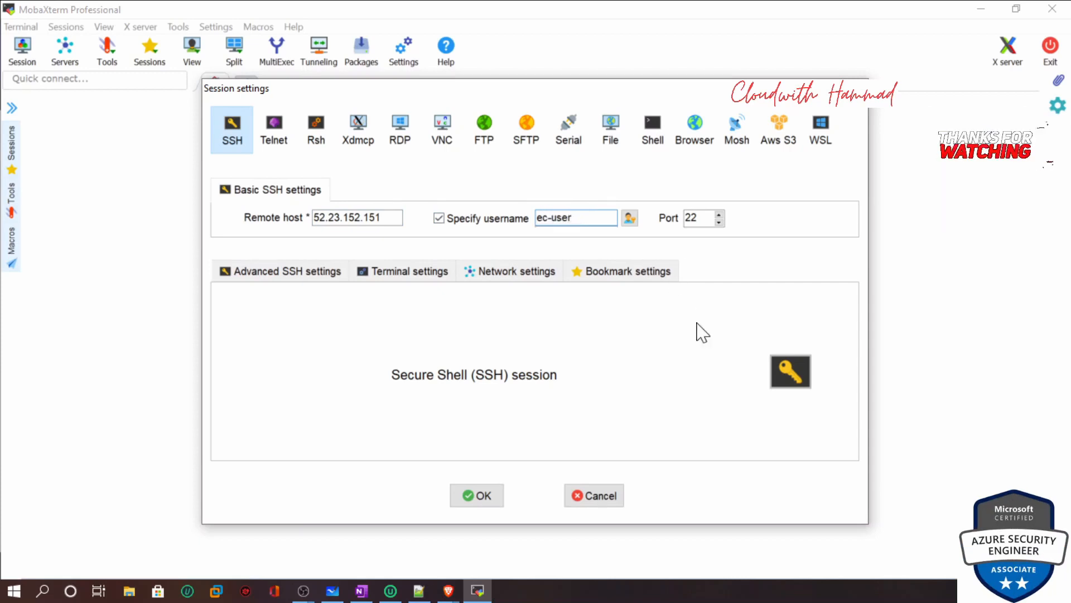
# Enable private key authentication for the SSH session and look for the key file in the Downloads folder.
pyautogui.click(262, 281)
pyautogui.click(283, 412)
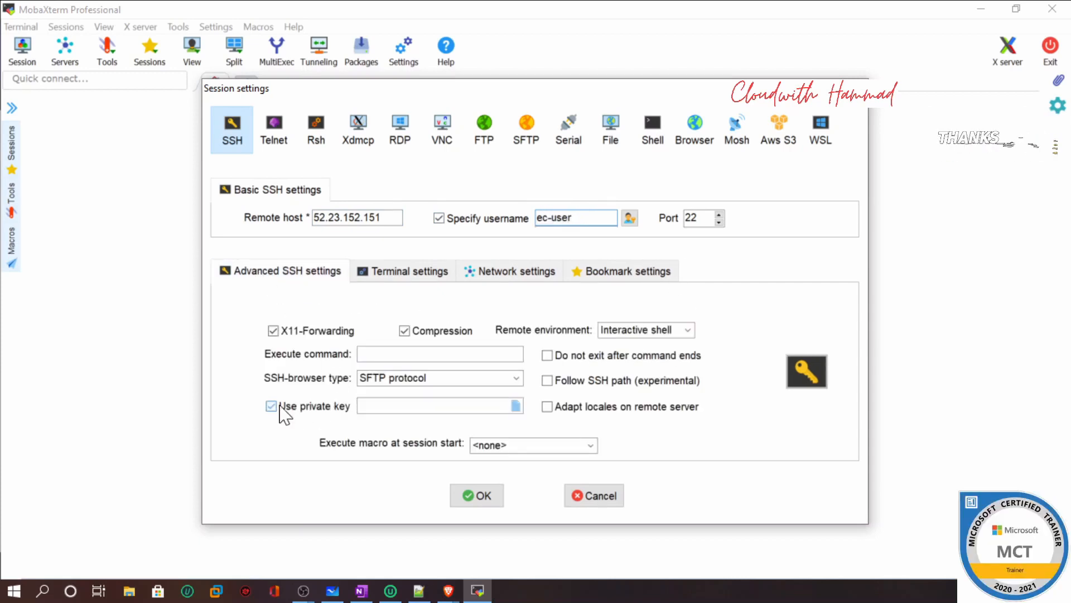
pyautogui.click(516, 407)
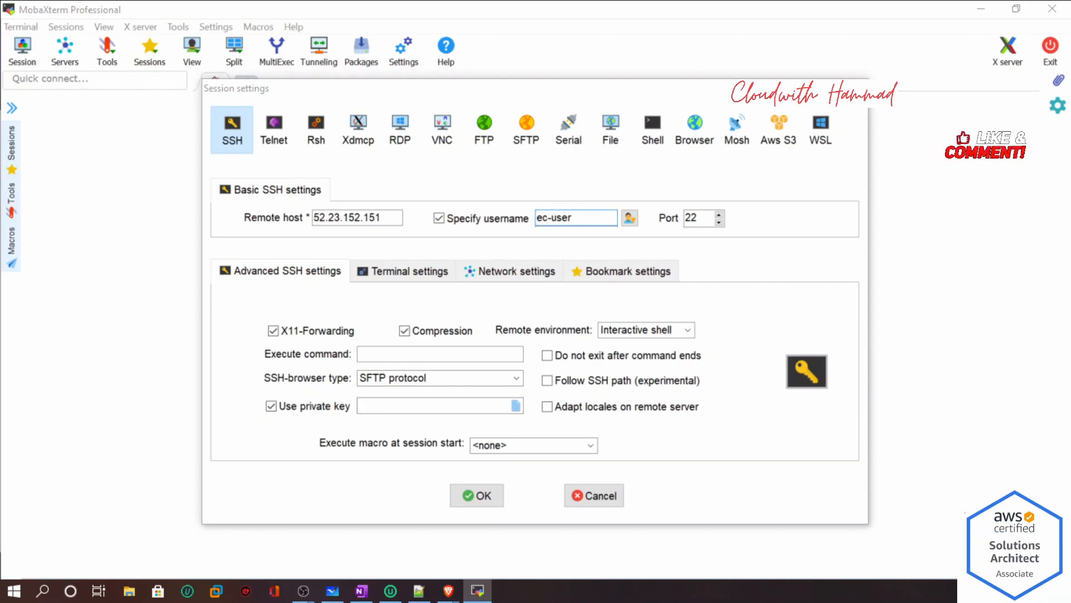
pyautogui.moveTo(256, 45); pyautogui.dragTo(474, 131)
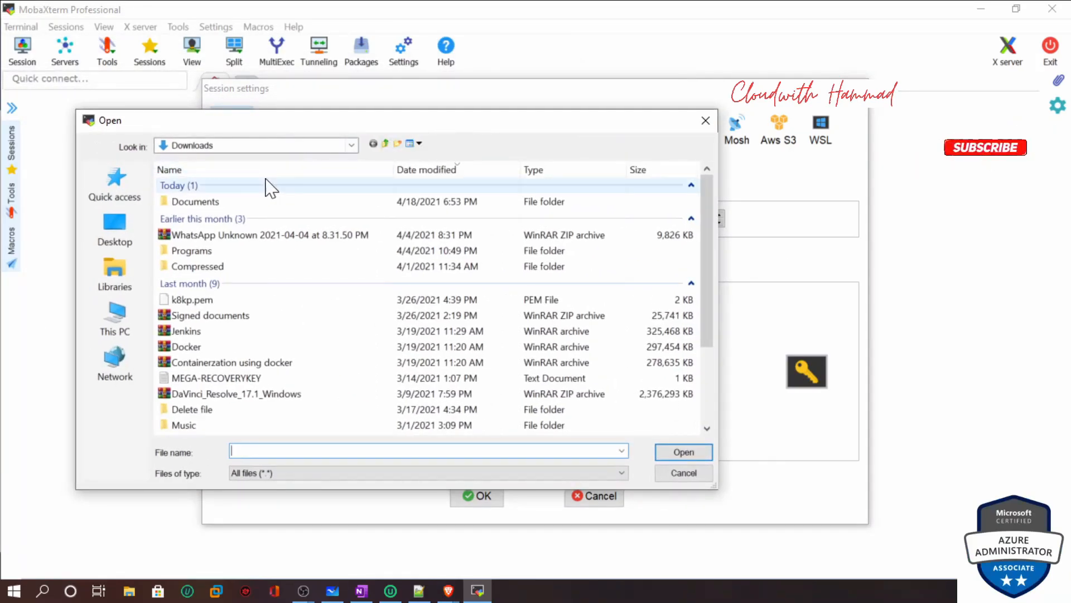
pyautogui.scroll(-3, 251, 354)
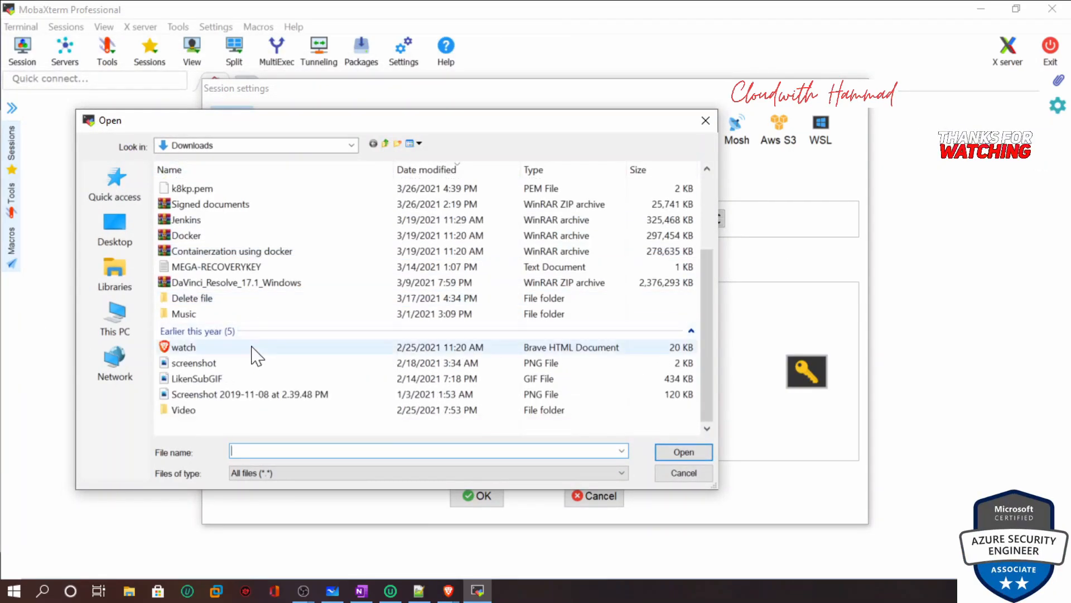
pyautogui.moveTo(337, 118); pyautogui.dragTo(0, 224)
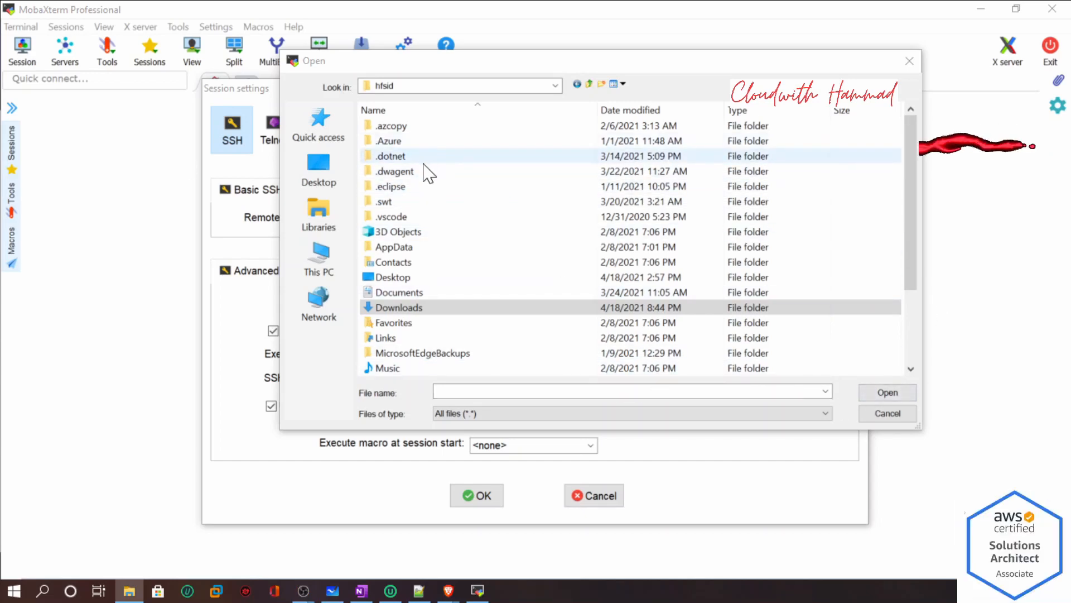
# Load branchofficekp.pem from the Desktop's Webjpg folder as the private key and try to start the session as ec-user.
pyautogui.doubleClick(408, 278)
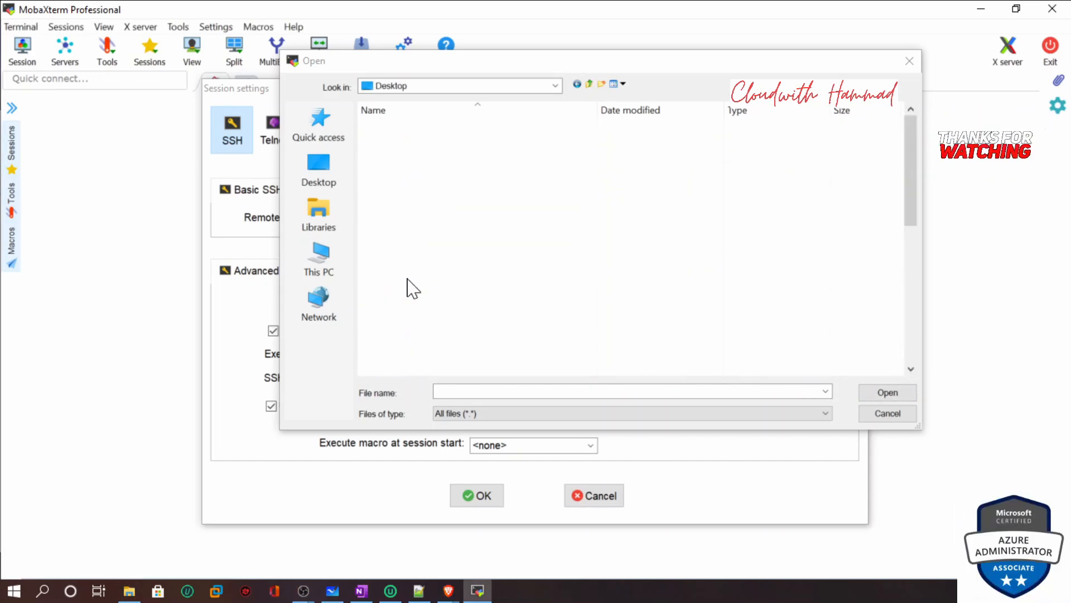
pyautogui.scroll(-4, 456, 234)
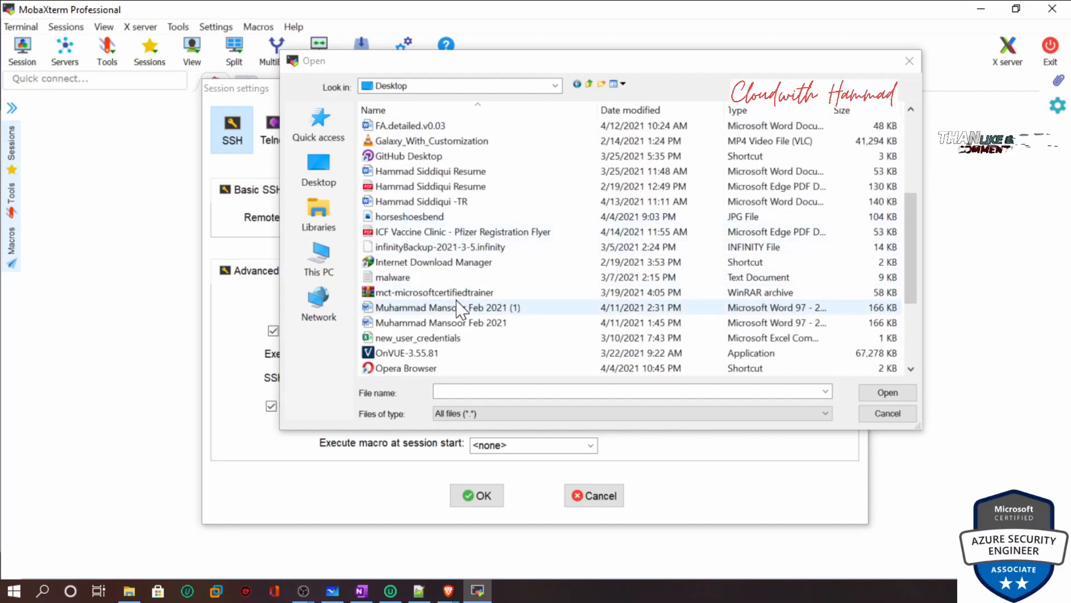
pyautogui.scroll(-3, 458, 308)
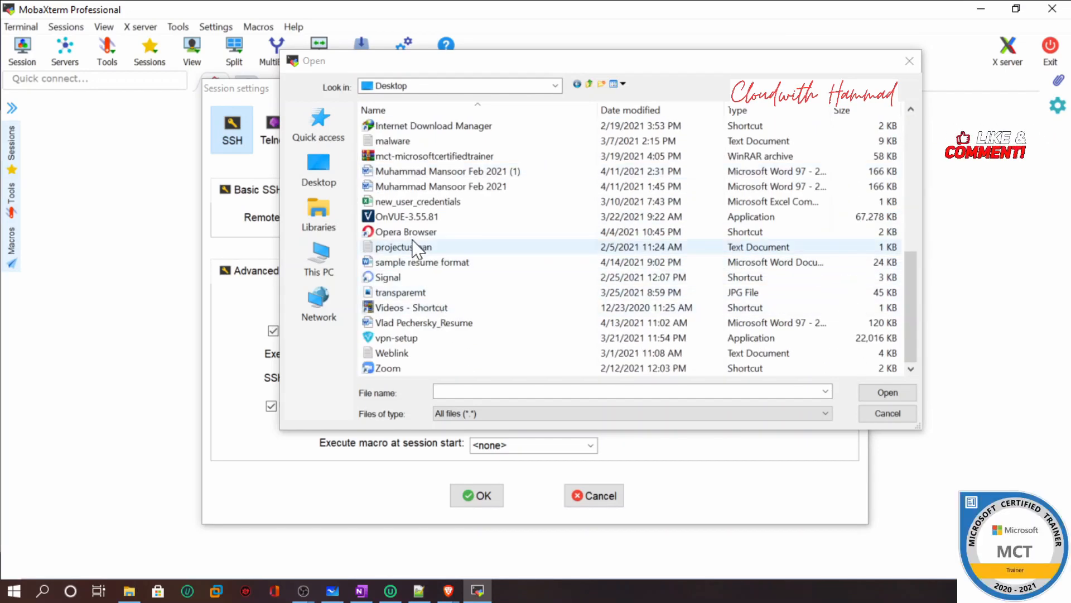
pyautogui.scroll(1, 453, 305)
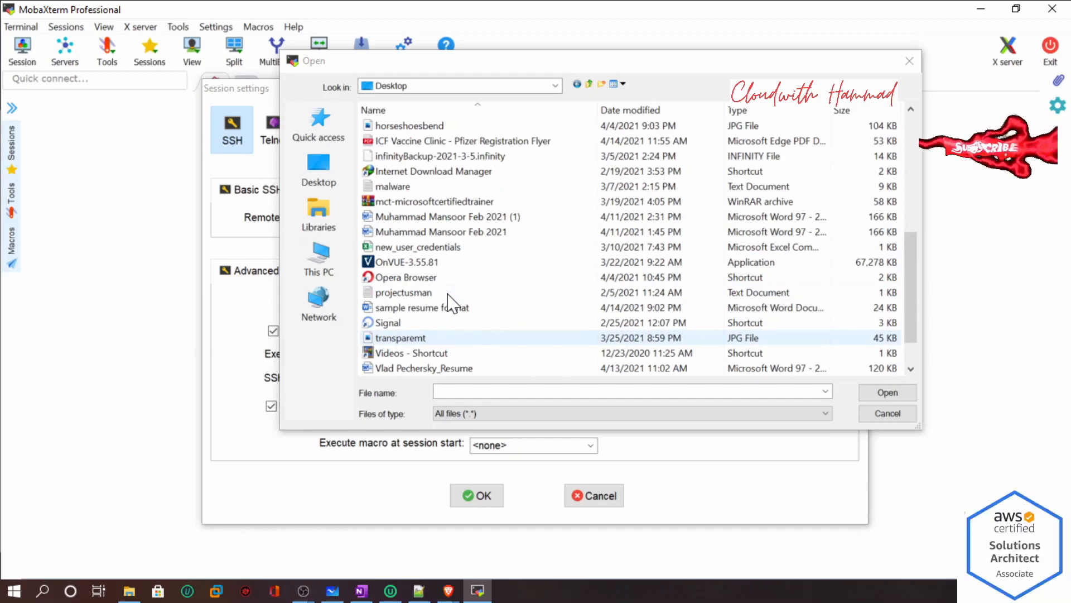
pyautogui.scroll(1, 455, 298)
pyautogui.scroll(3, 456, 295)
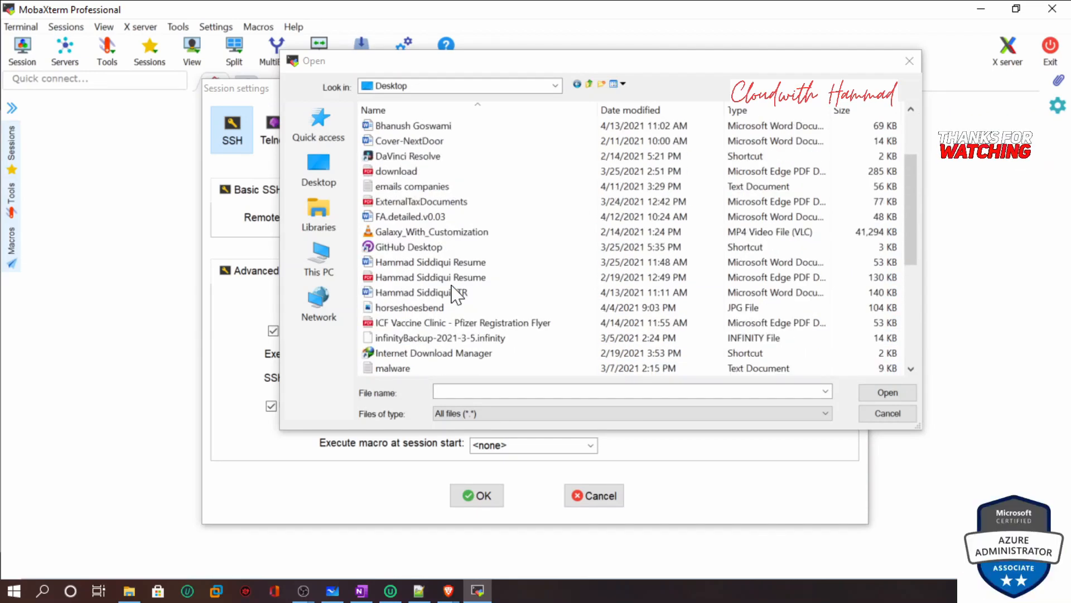
pyautogui.scroll(2, 456, 294)
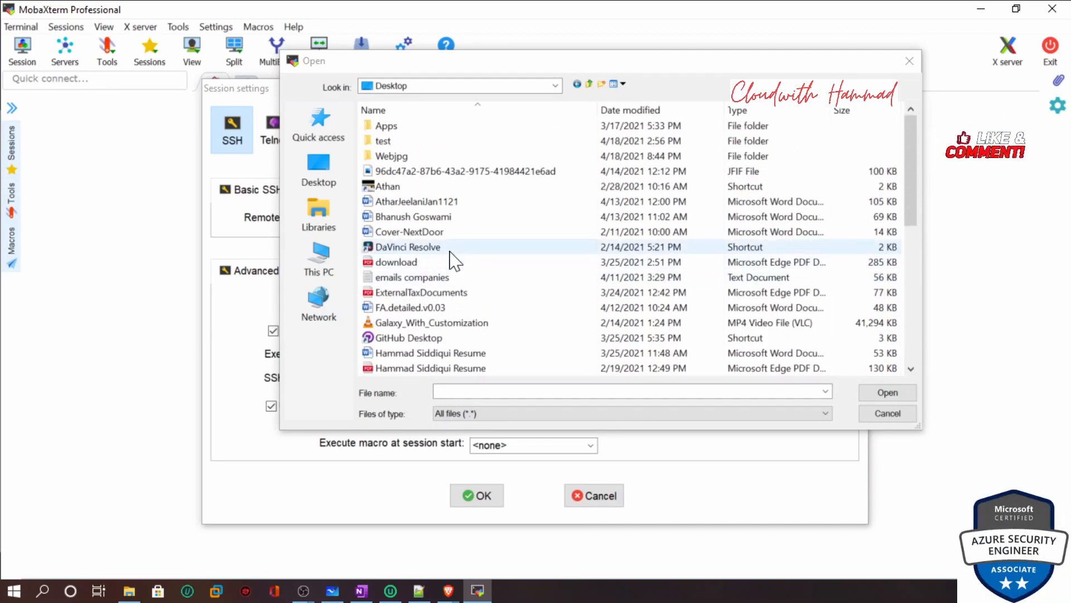
pyautogui.click(402, 159)
pyautogui.doubleClick(402, 160)
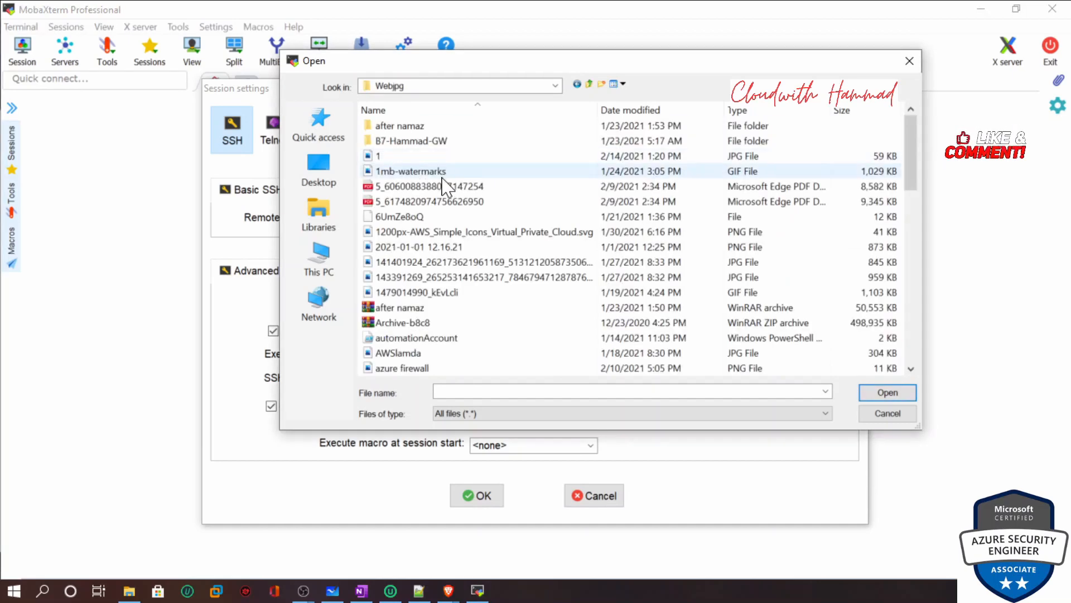
pyautogui.scroll(-6, 446, 249)
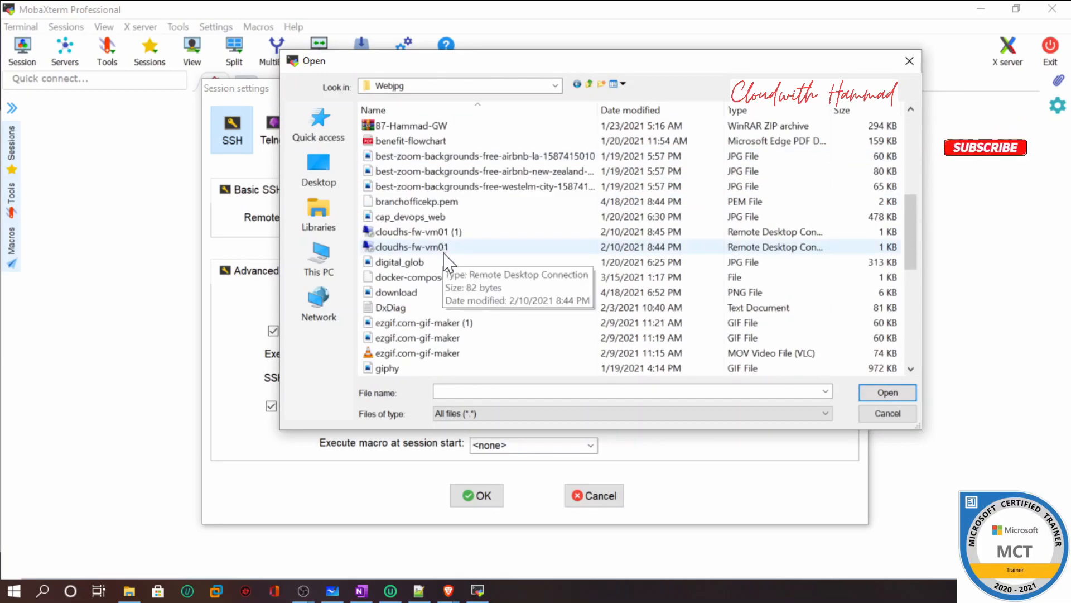
pyautogui.click(427, 203)
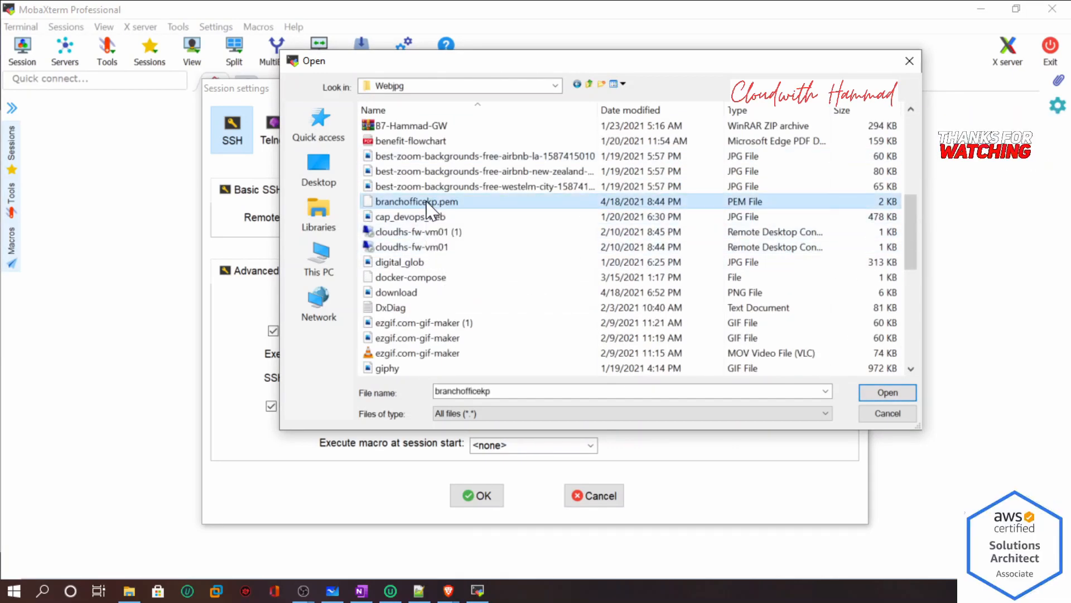
pyautogui.click(887, 392)
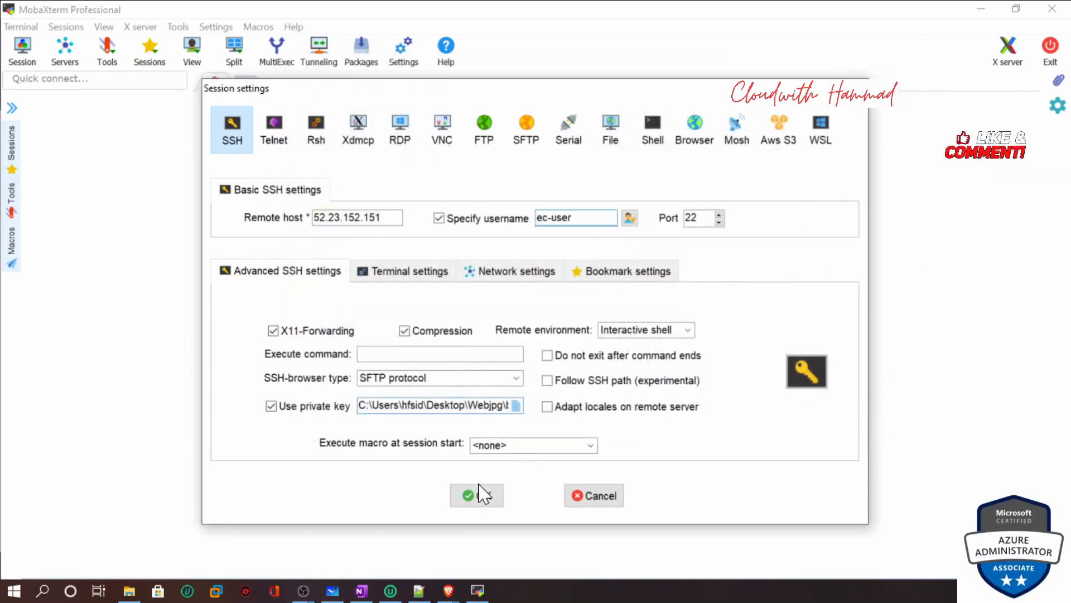
pyautogui.click(473, 507)
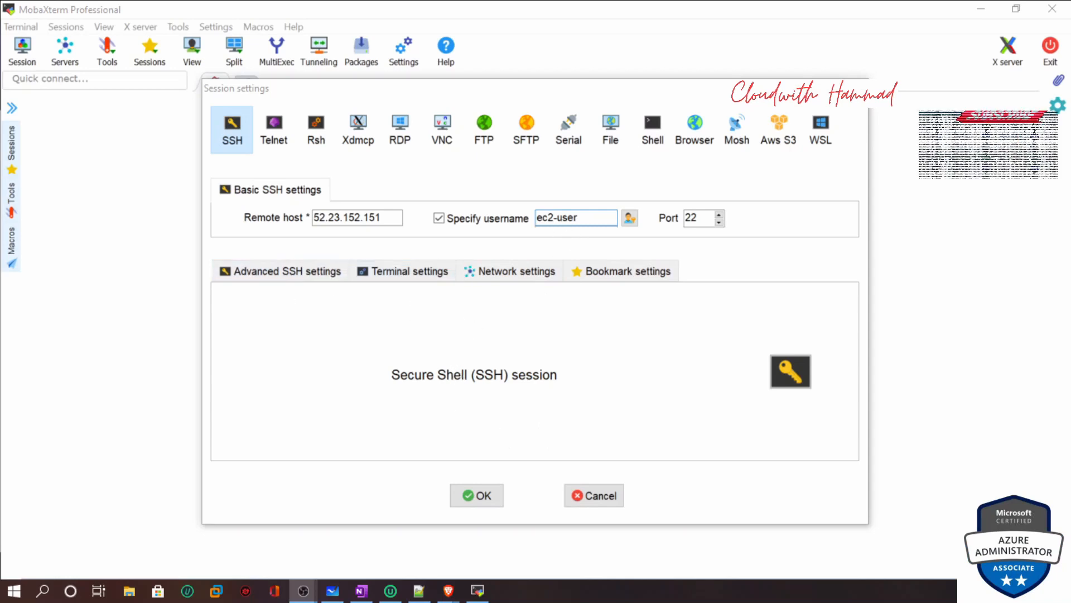
# Enable private key authentication with branchofficekp.pem from the Webjpg folder and start the SSH session as ec2-user.
pyautogui.click(296, 273)
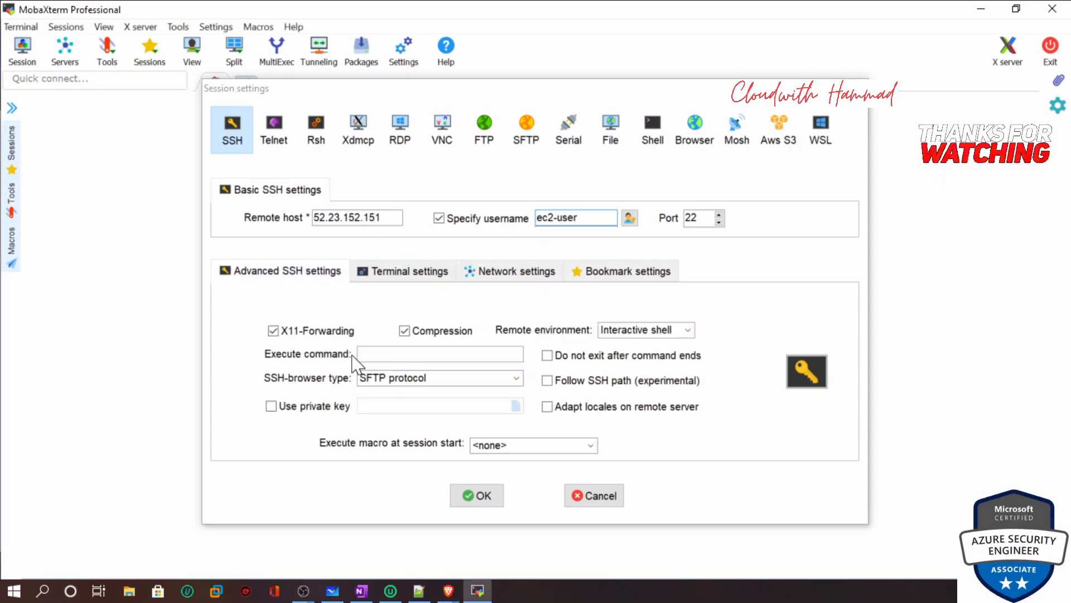
pyautogui.click(272, 406)
pyautogui.click(516, 406)
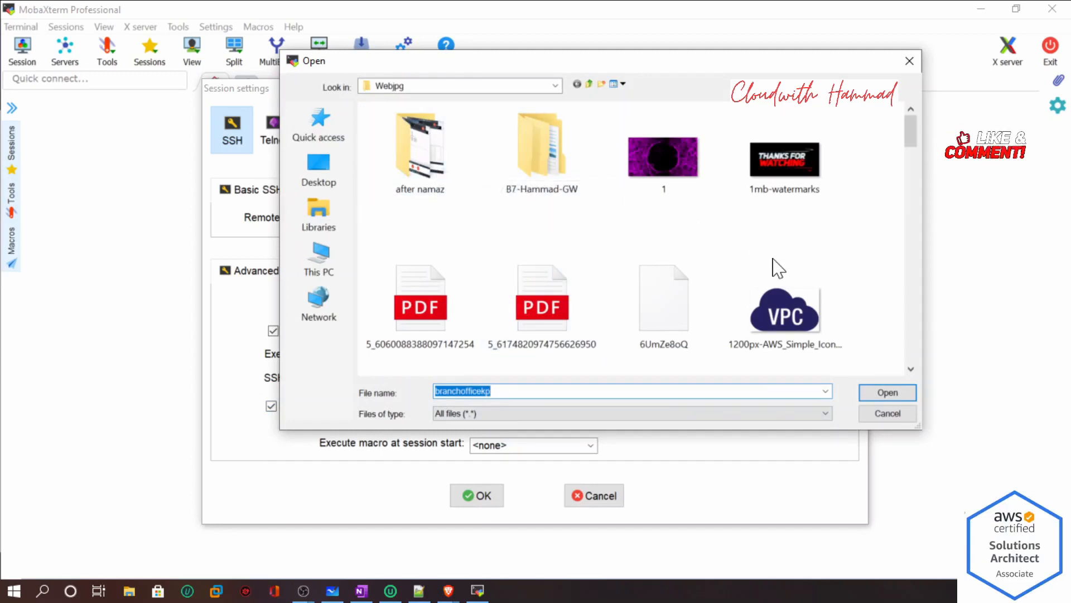
pyautogui.scroll(-5, 775, 271)
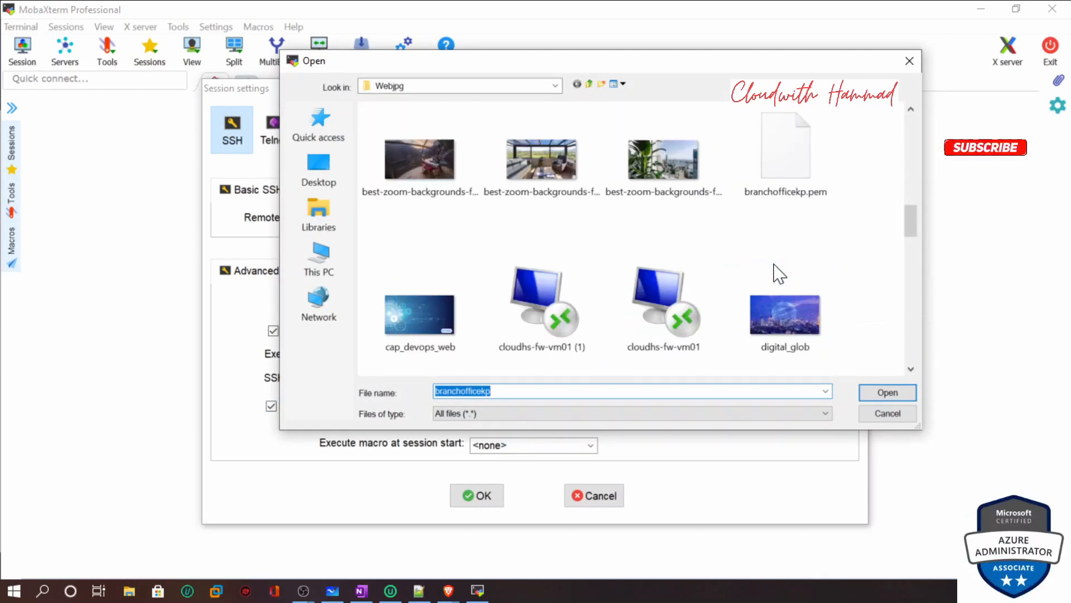
pyautogui.doubleClick(793, 167)
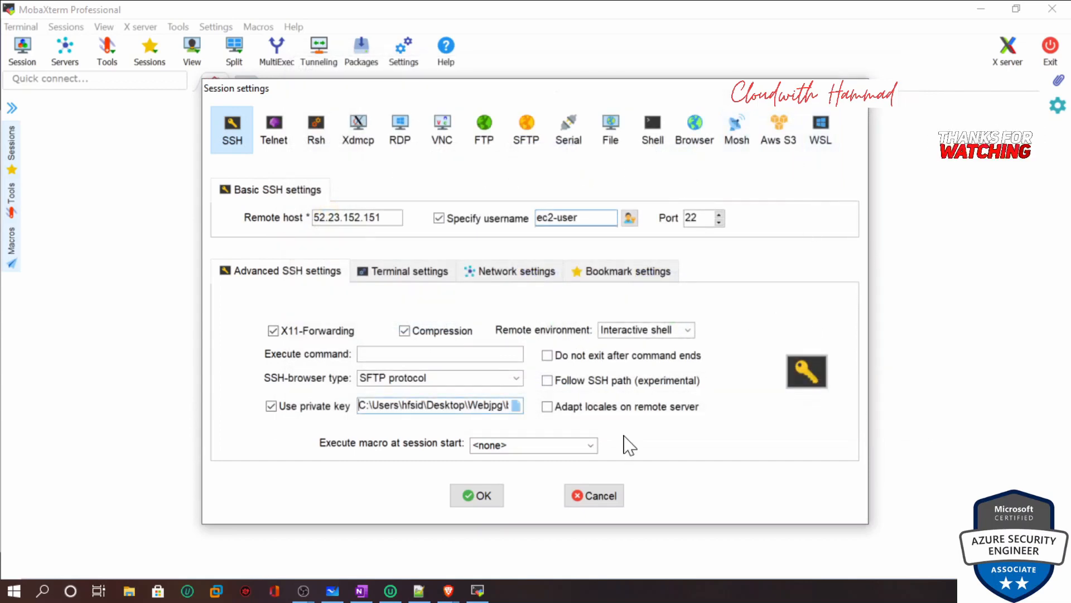
pyautogui.click(478, 495)
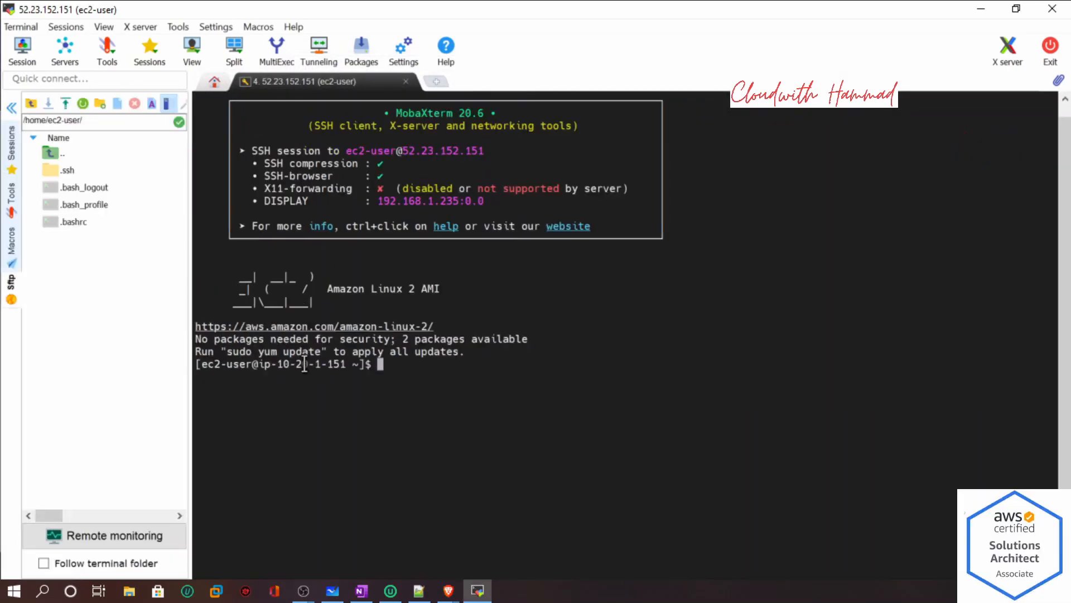
# With the file sidebar collapsed, switch to the root user using sudo su and clear the terminal.
pyautogui.click(12, 107)
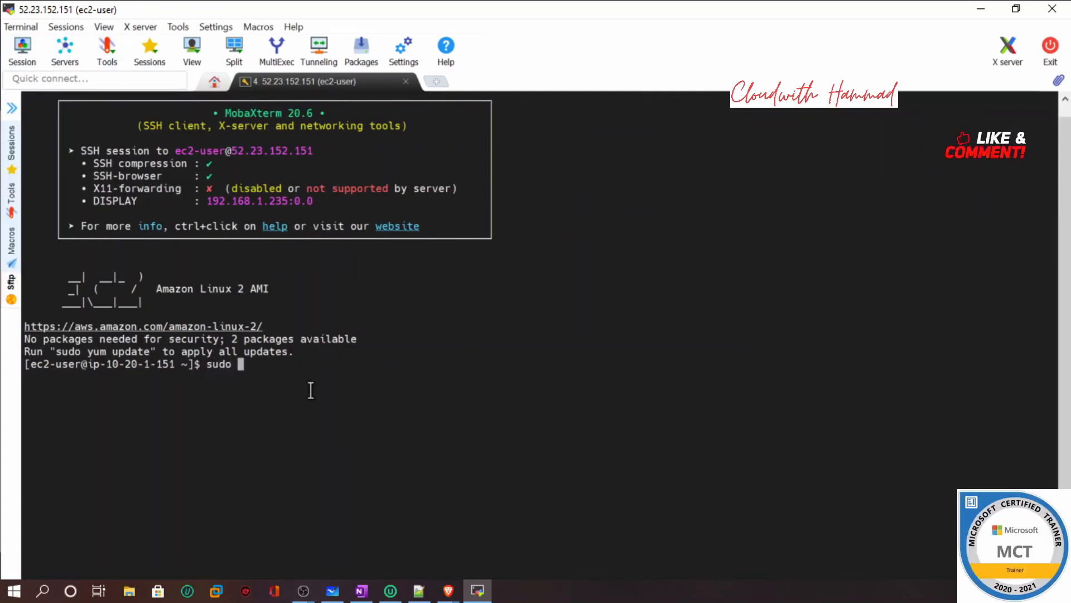
pyautogui.press('BackSpace')
pyautogui.press('BackSpace')
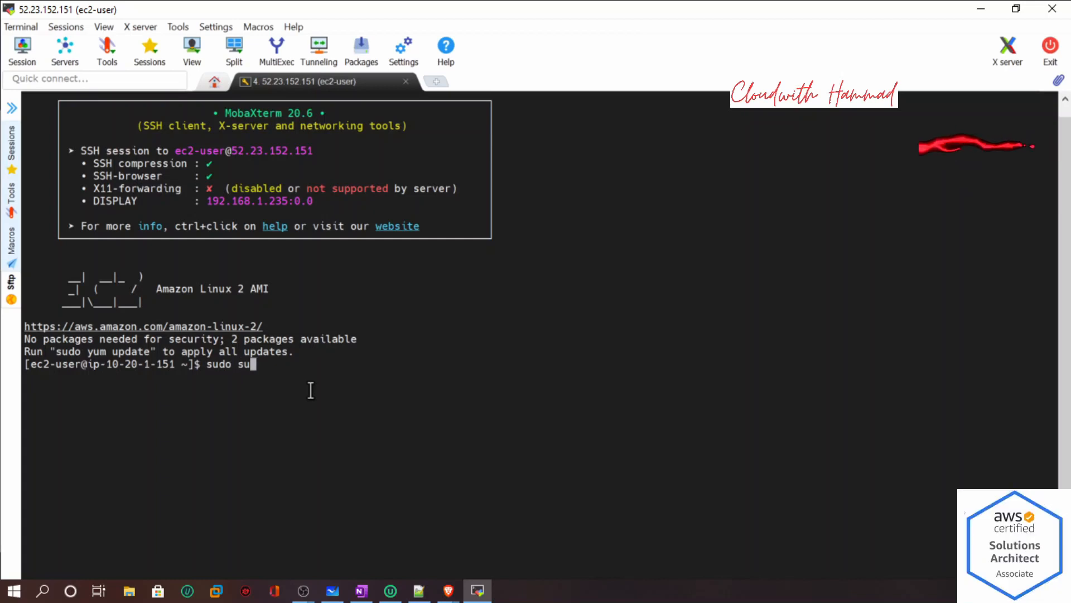
pyautogui.press('Return')
pyautogui.write('clear')
pyautogui.press('Return')
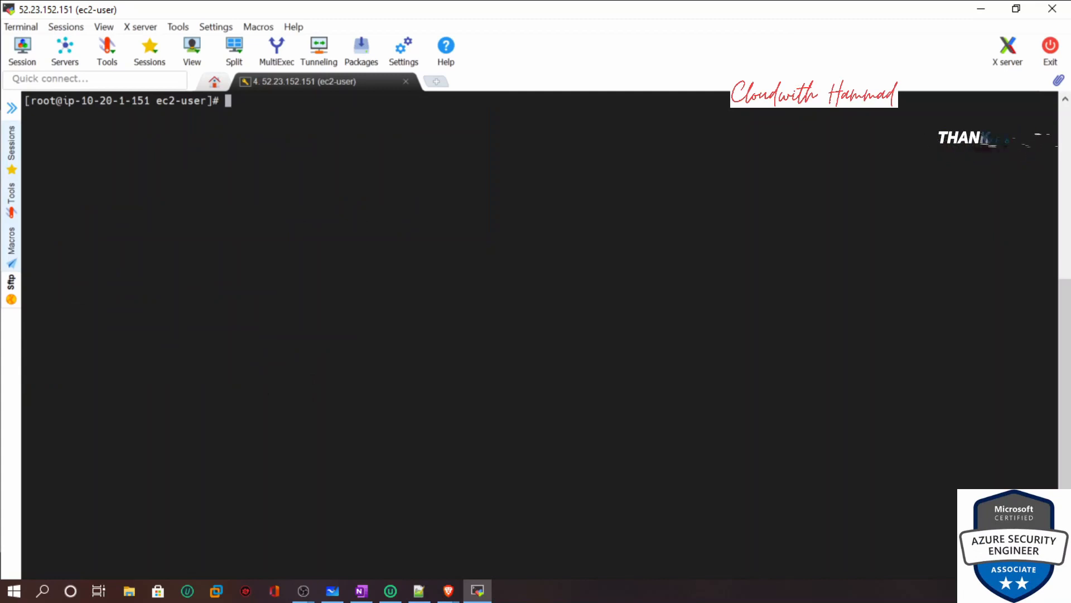
# Switch to the AWS VPC console in the browser and open the Virtual Private Gateways list.
pyautogui.hotkey('alt', 'Tab')
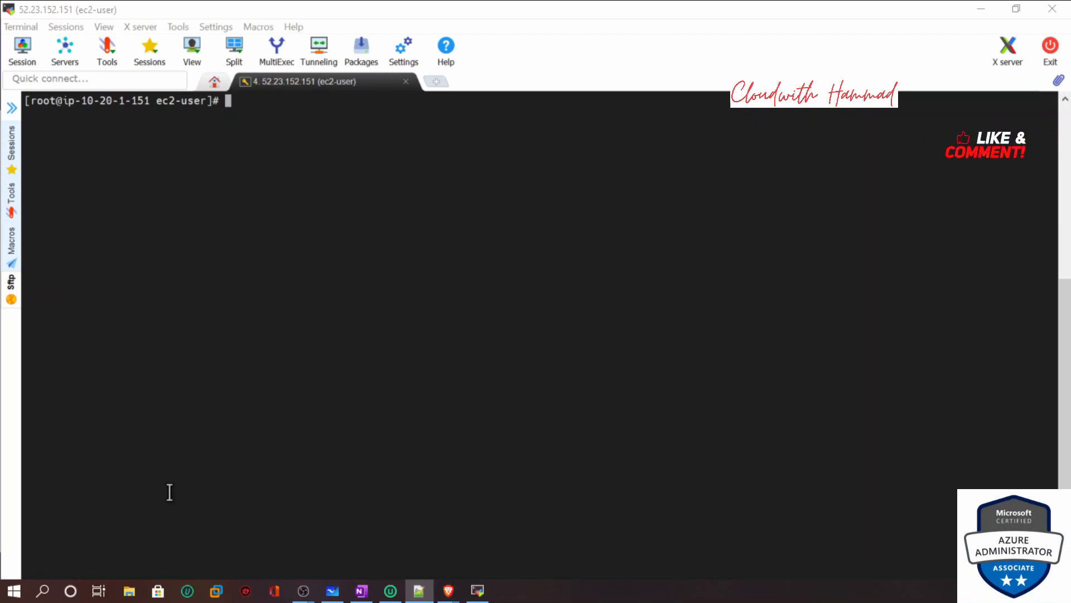
pyautogui.moveTo(450, 594)
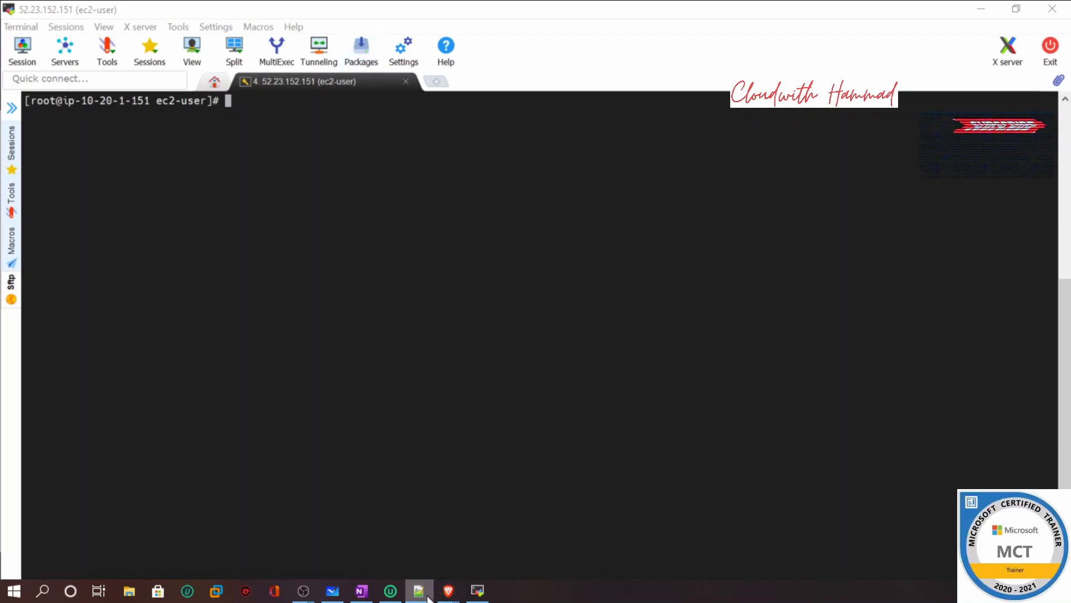
pyautogui.click(539, 491)
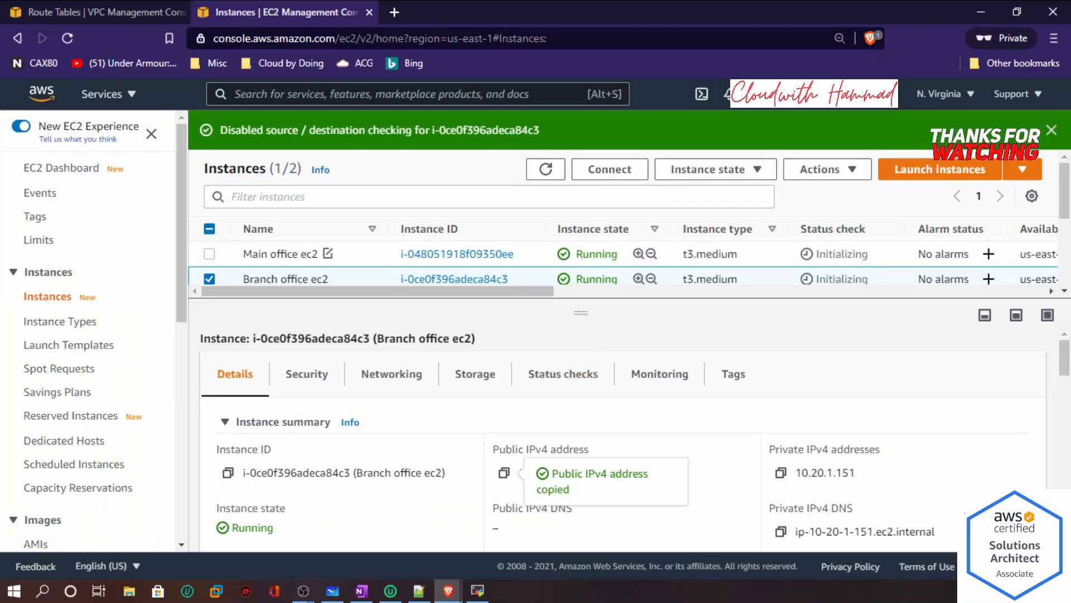
pyautogui.click(104, 11)
pyautogui.scroll(-10, 65, 302)
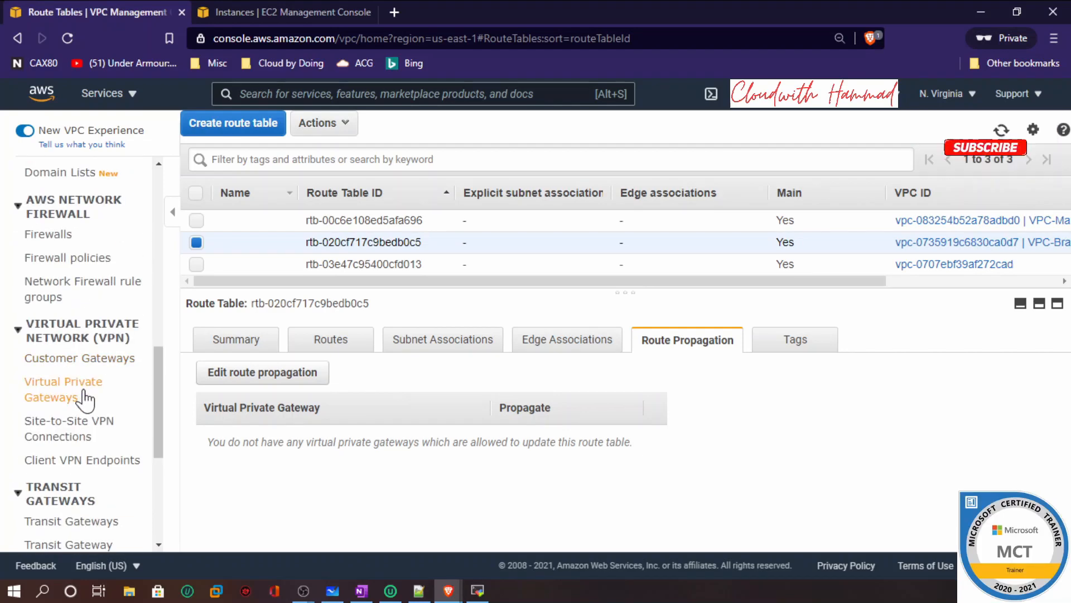
pyautogui.click(70, 389)
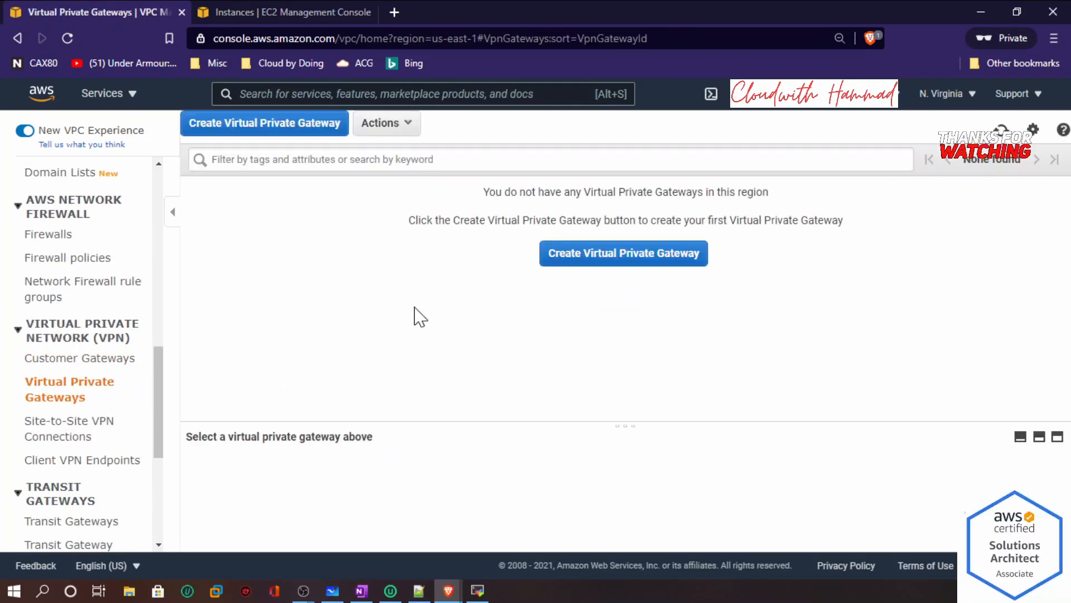
# Create a virtual private gateway named VPG-MainBranch with the Amazon default ASN and return to the gateway list.
pyautogui.click(621, 262)
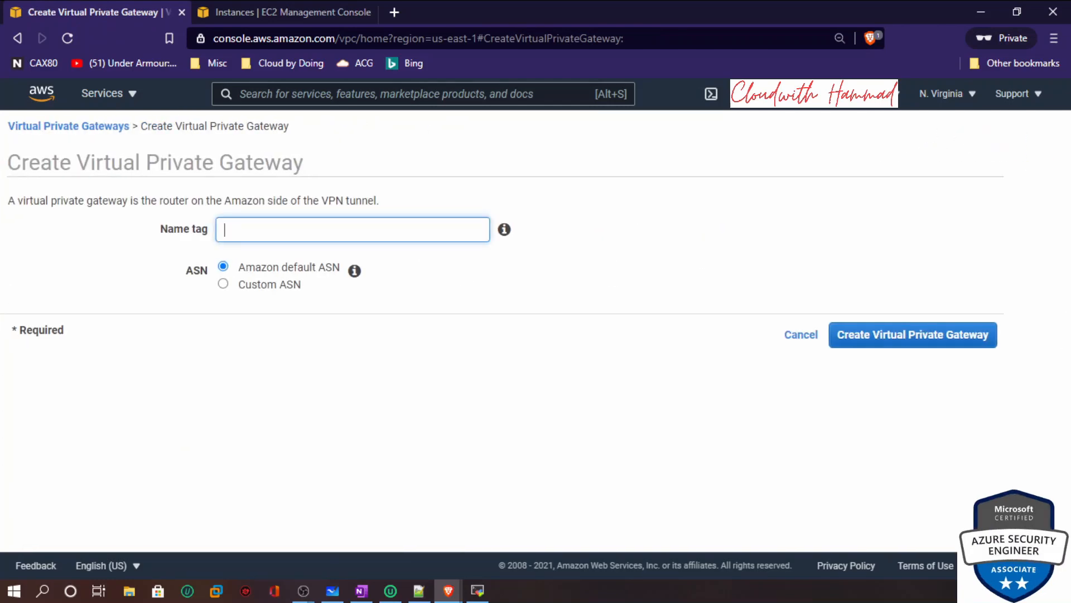
pyautogui.hotkey('alt', 'Tab')
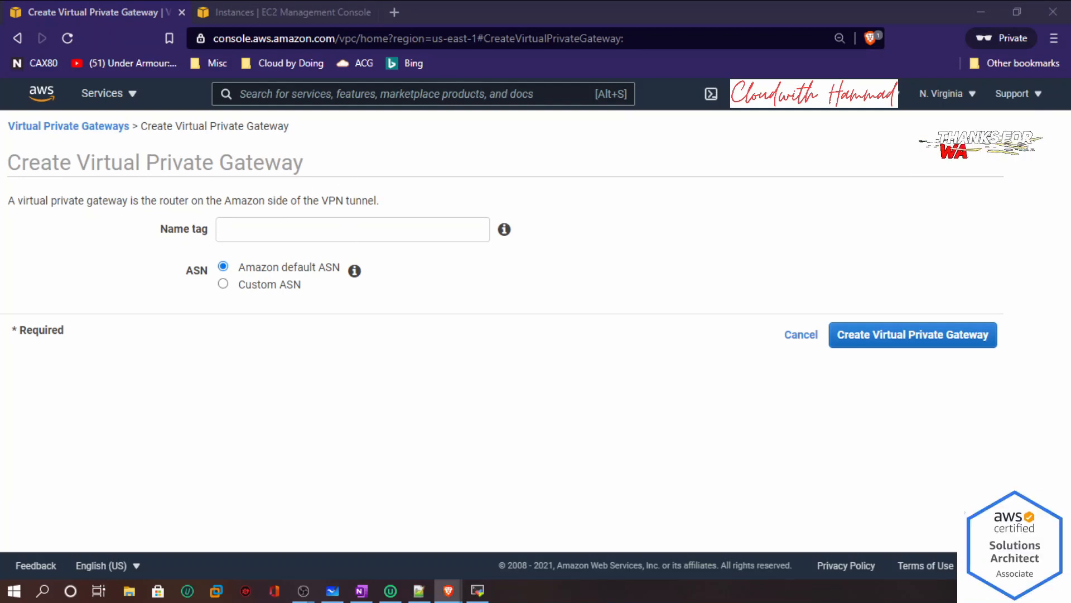
pyautogui.hotkey('alt', 'Tab')
pyautogui.write('VPG-MainBranch')
pyautogui.click(939, 346)
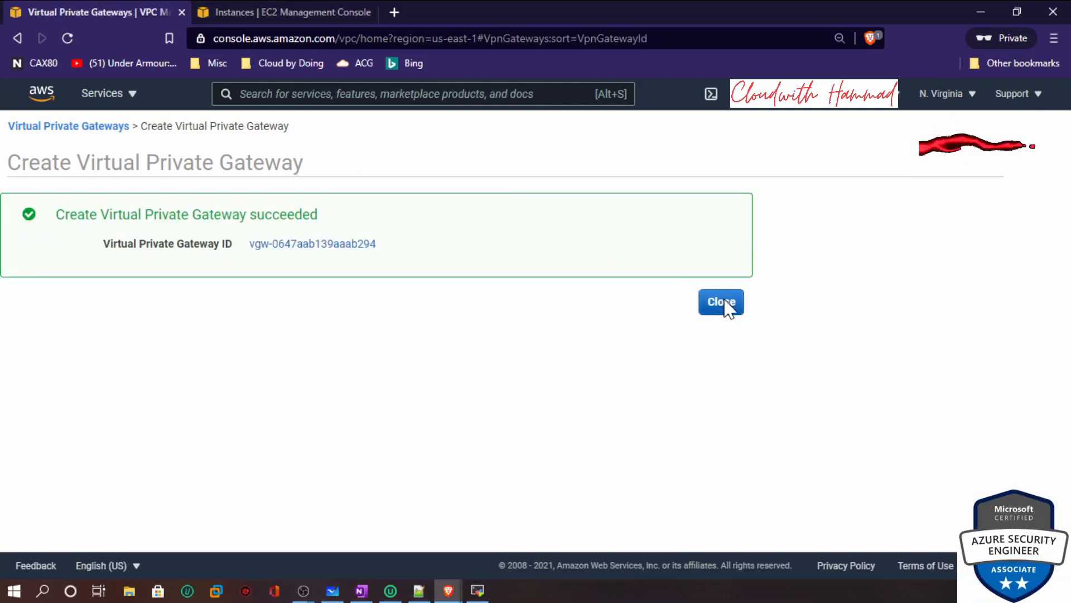
pyautogui.click(724, 303)
# Attach the VPG-MainBranch virtual private gateway to the VPC-MainOffice VPC.
pyautogui.click(410, 123)
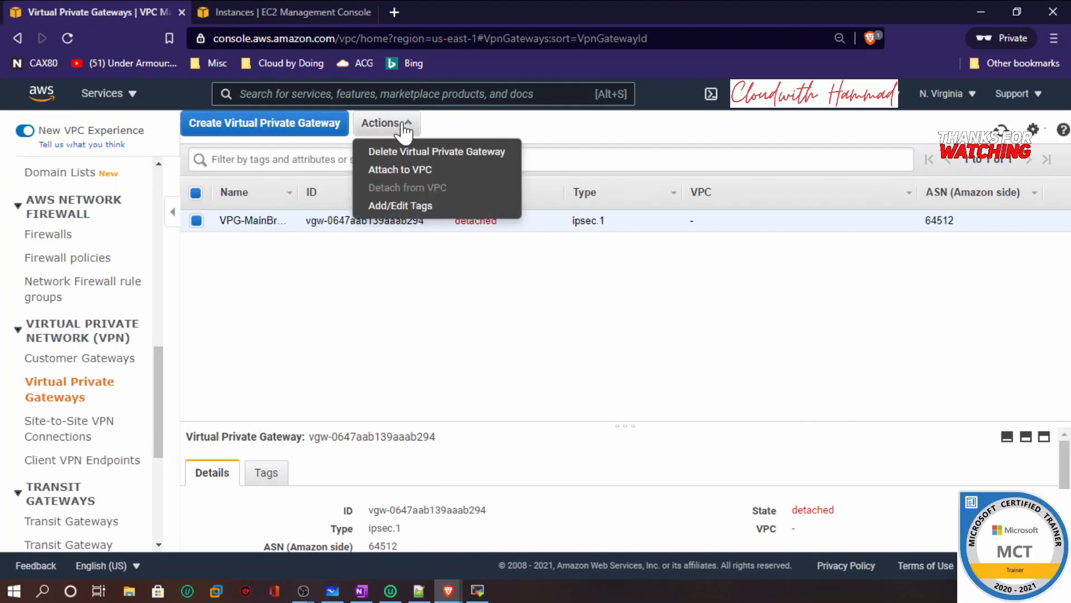
pyautogui.click(417, 170)
pyautogui.click(482, 273)
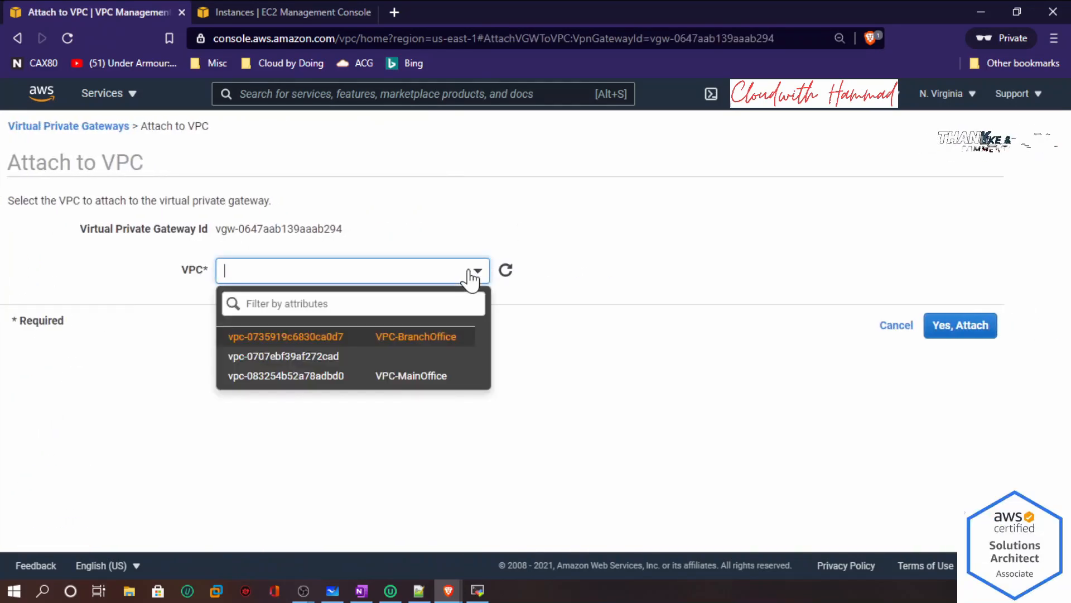
pyautogui.click(423, 376)
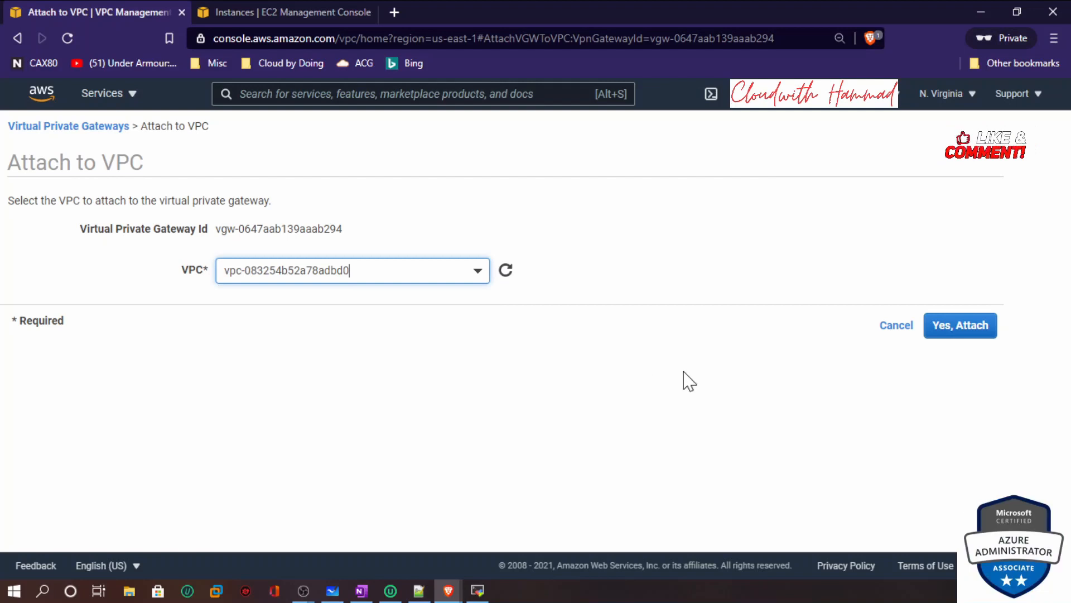
pyautogui.click(961, 329)
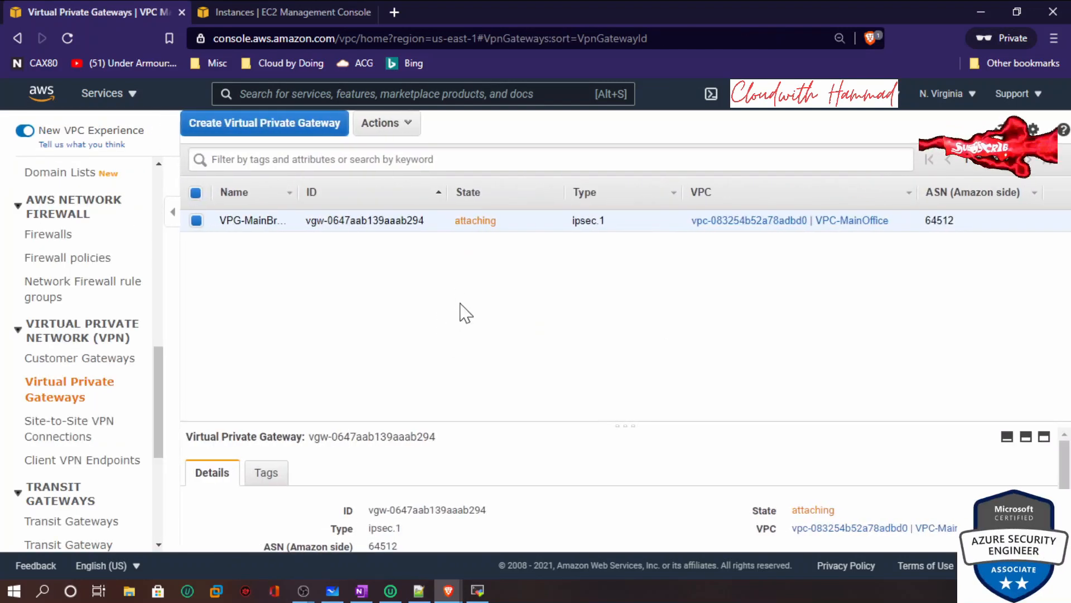
# Start creating a customer gateway with static routing and name it CGW-MainBranch.
pyautogui.click(71, 361)
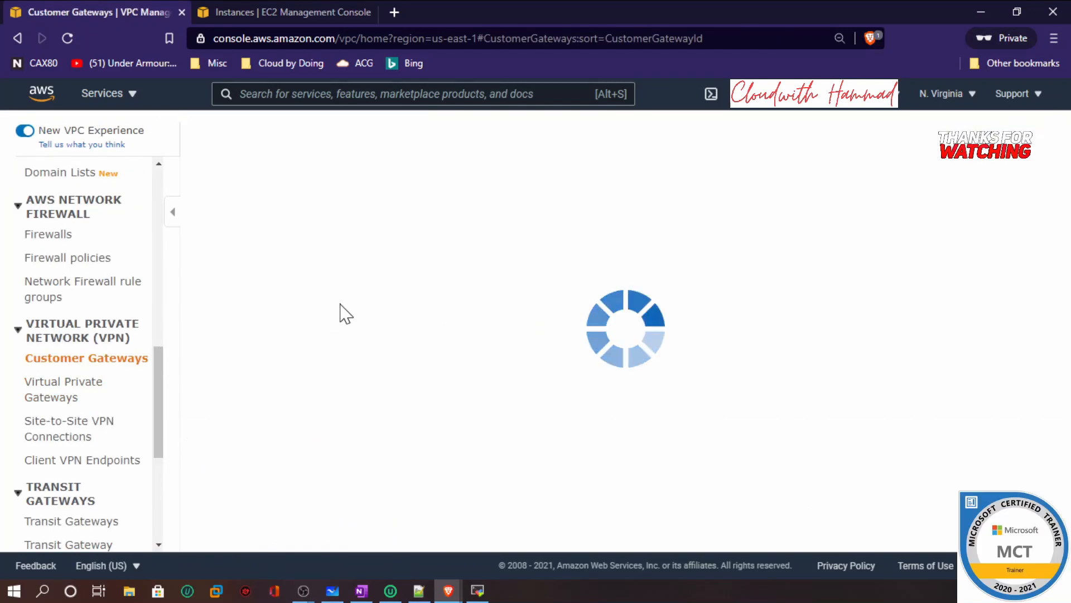
pyautogui.click(638, 255)
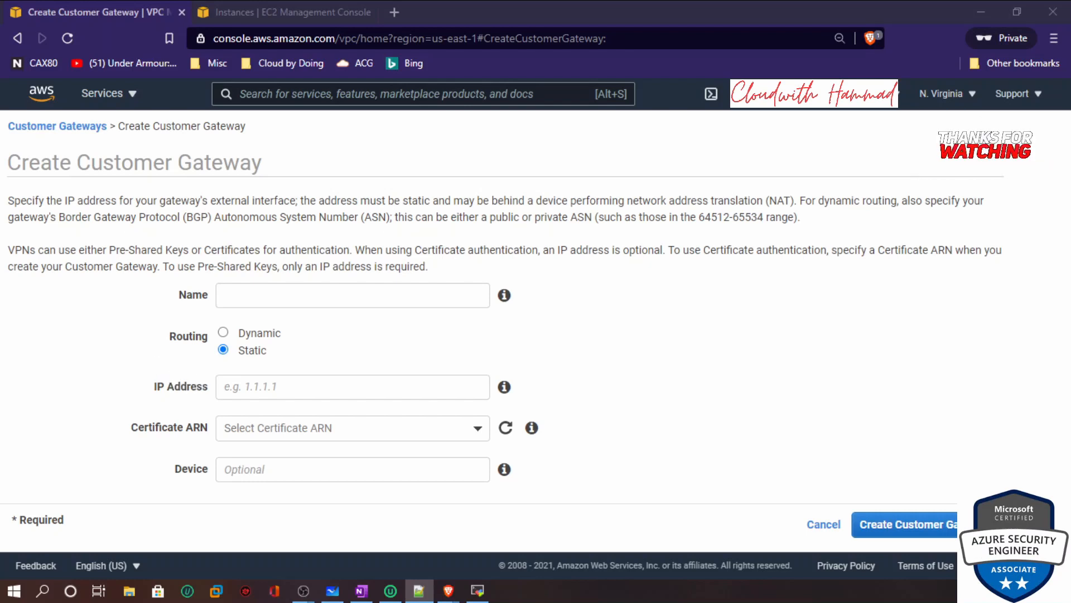
pyautogui.click(262, 296)
pyautogui.write('CGW-MainBranch')
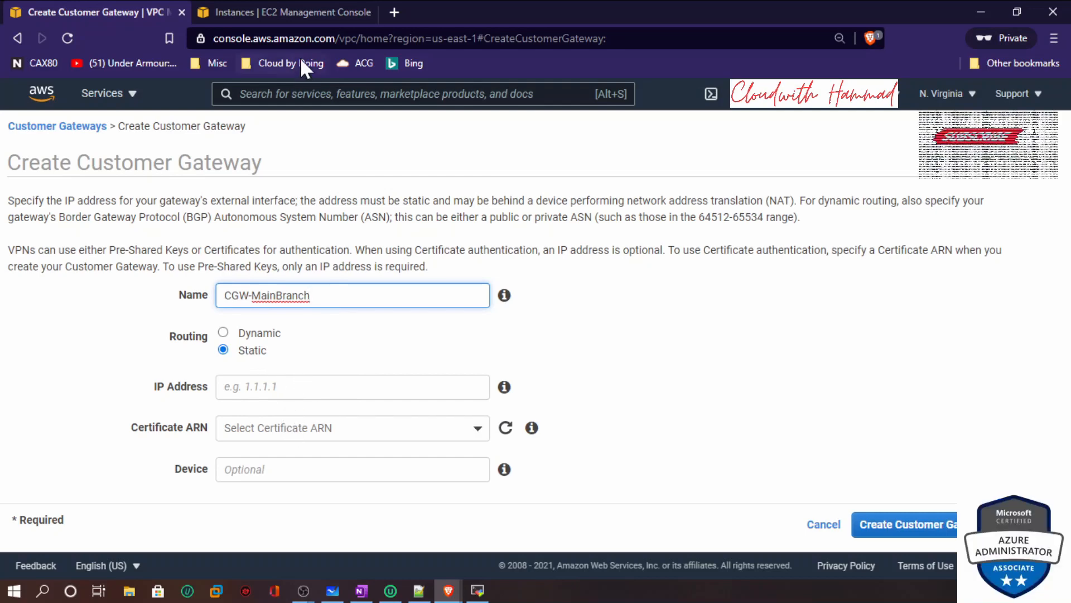
# Copy the public IPv4 address of the Branch office ec2 instance from the EC2 instances page.
pyautogui.click(294, 12)
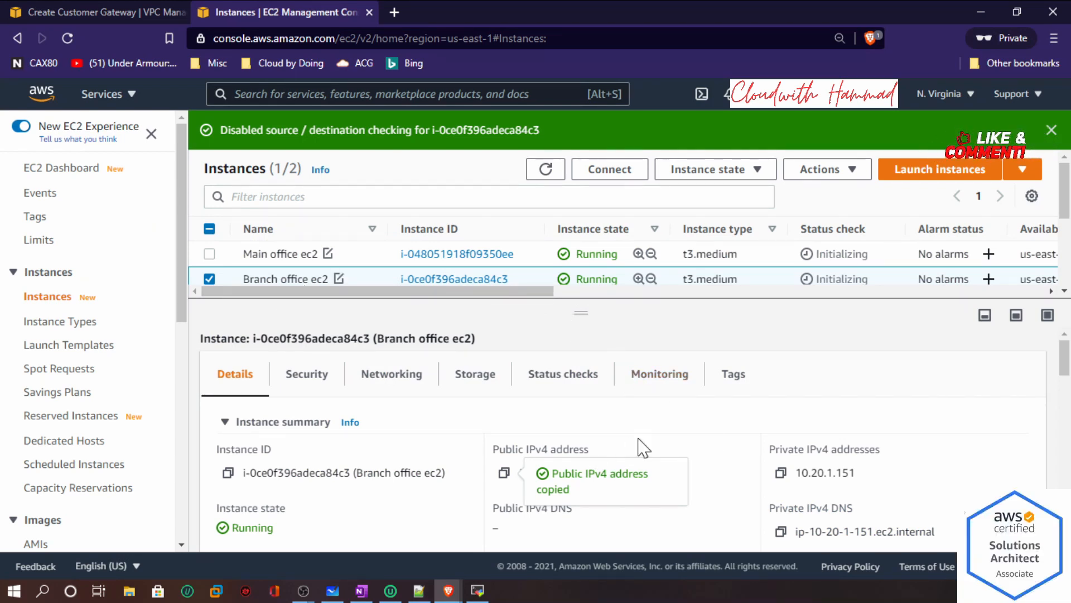
pyautogui.click(716, 424)
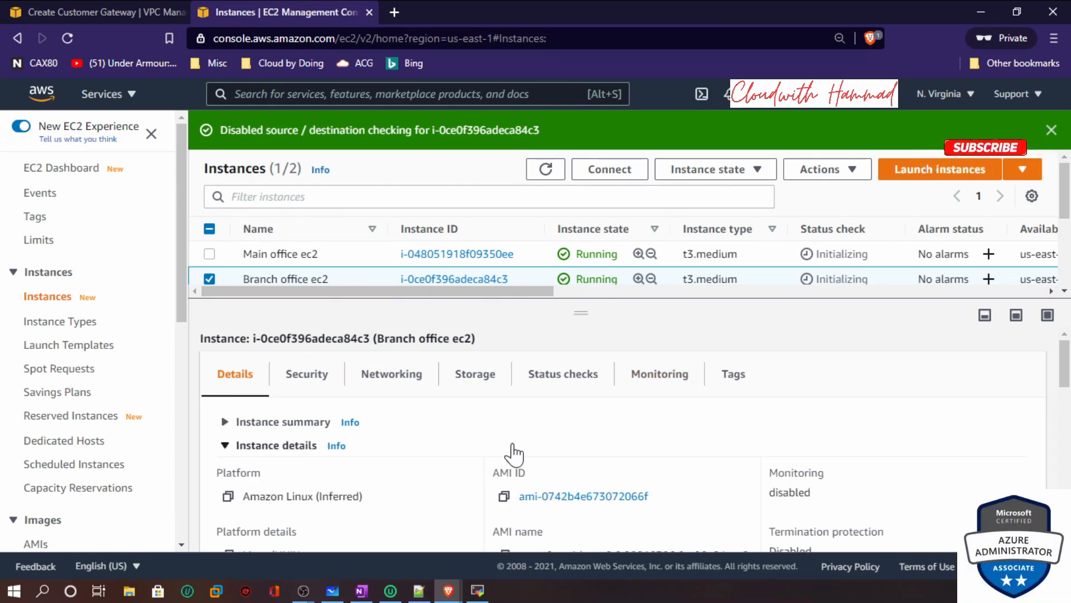
pyautogui.click(287, 423)
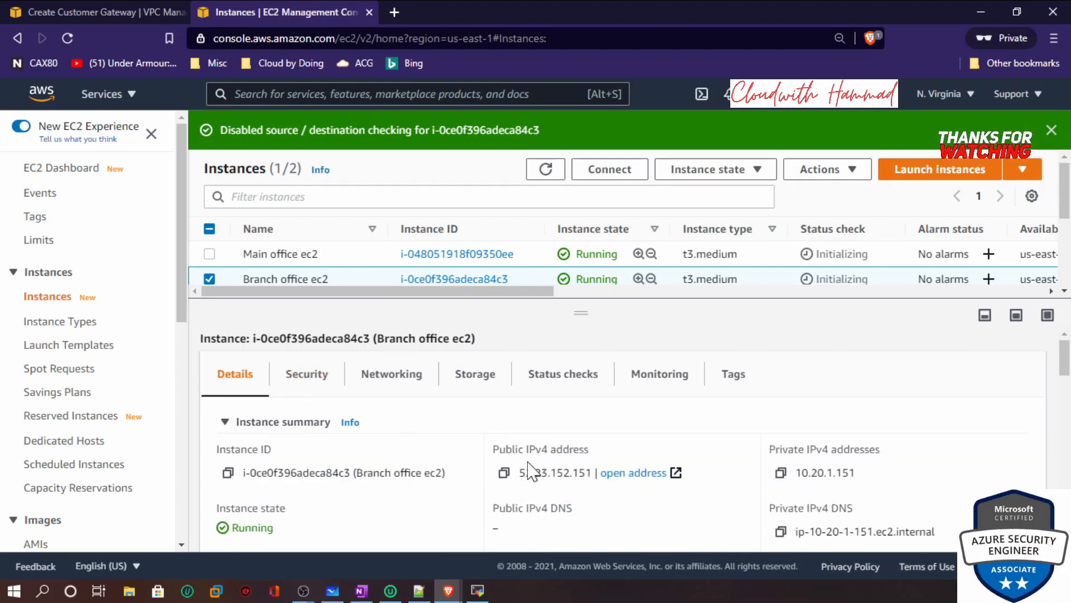
pyautogui.click(504, 474)
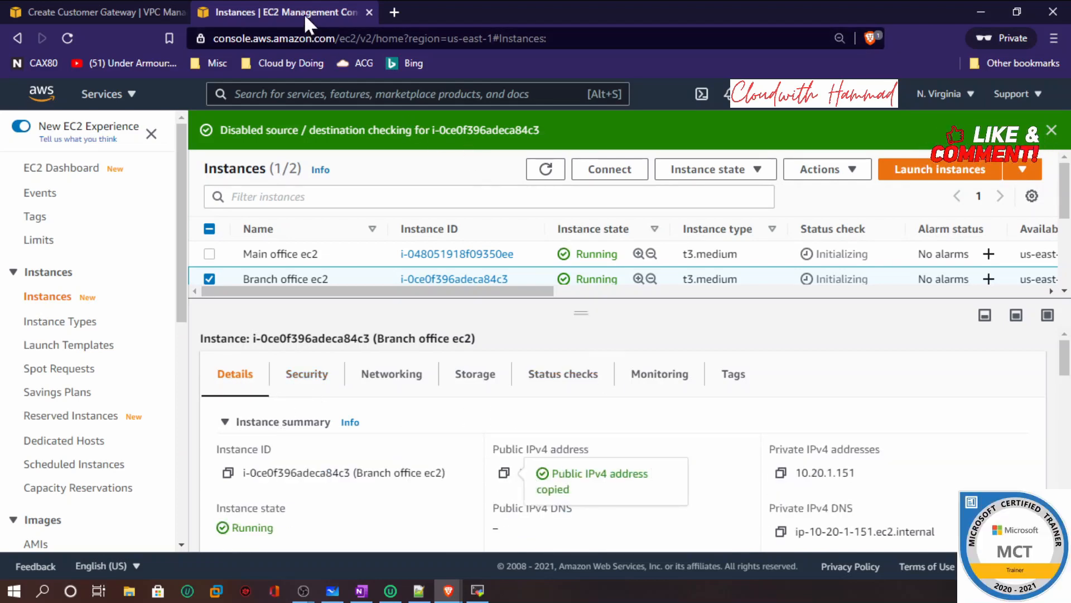
# Enter the copied branch office address as the customer gateway's IP address, create the gateway and return to the gateway list.
pyautogui.click(132, 12)
pyautogui.click(353, 386)
pyautogui.hotkey('ctrl', 'v')
pyautogui.click(929, 525)
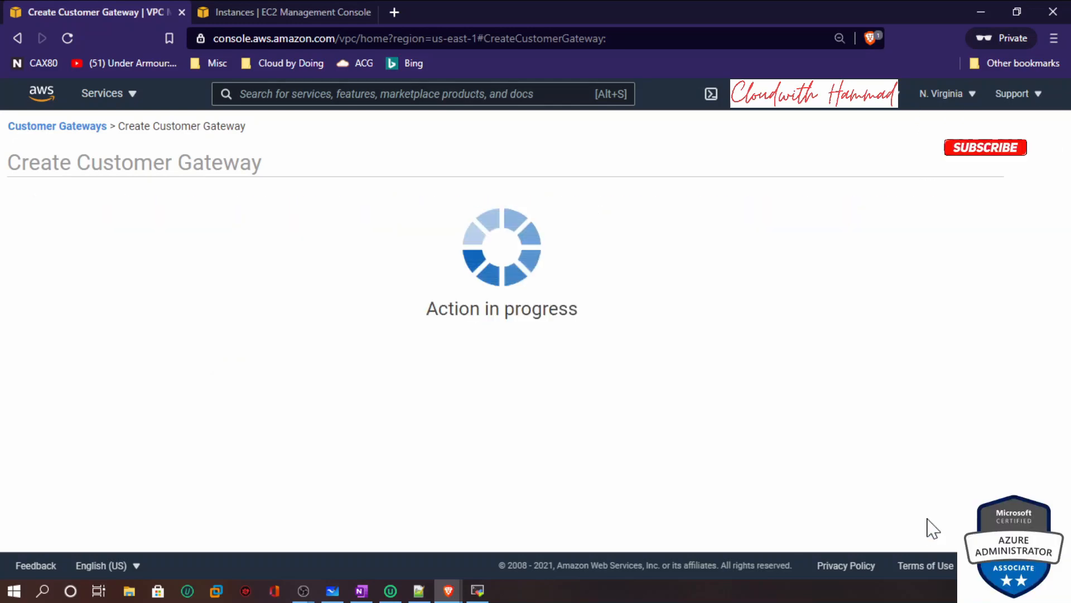
pyautogui.click(738, 308)
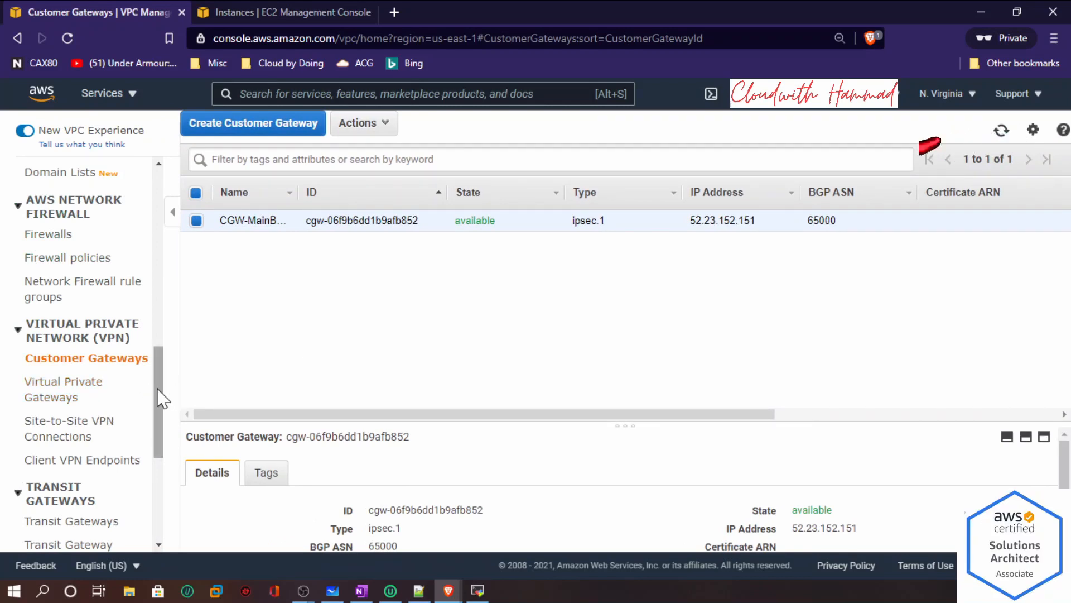
# Start a site-to-site VPN connection named VPN-MainBranch using the VPG-MainBranch virtual private gateway and the existing CGW-MainBranch customer gateway.
pyautogui.click(63, 435)
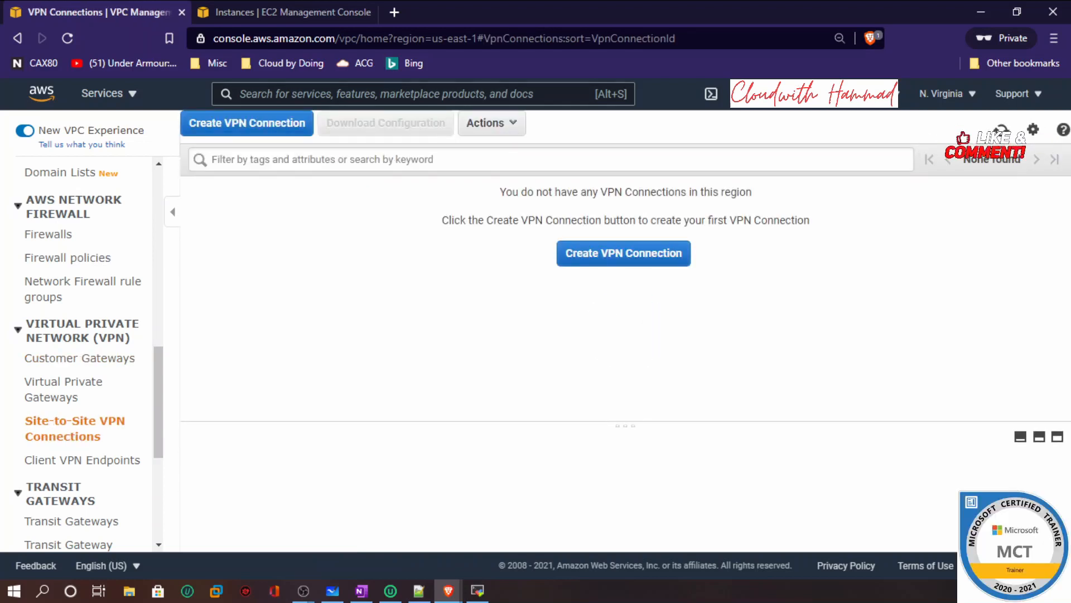
pyautogui.click(623, 253)
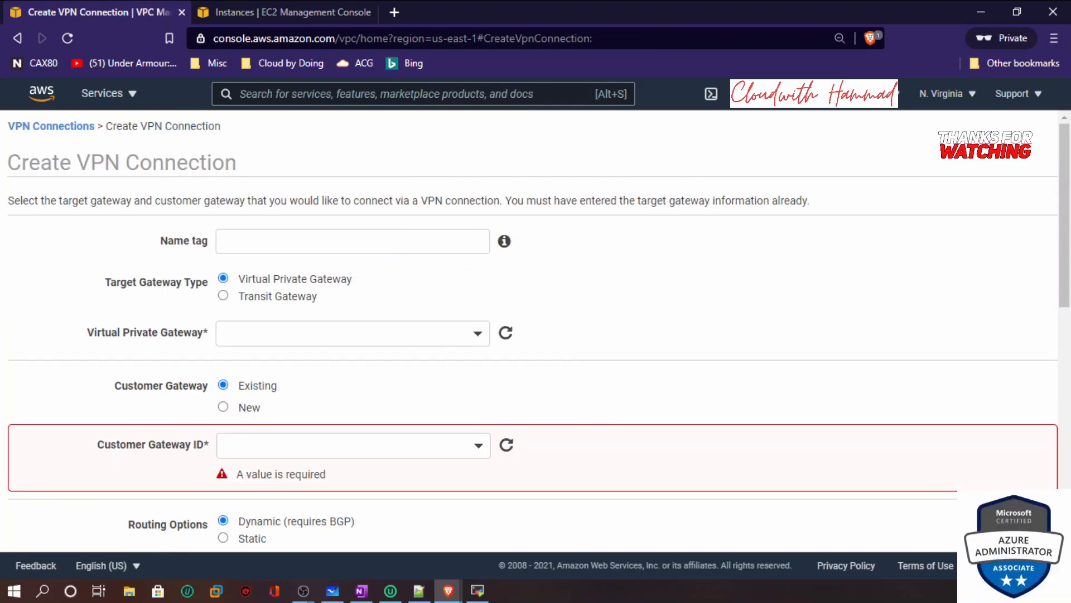
pyautogui.hotkey('alt', 'Tab')
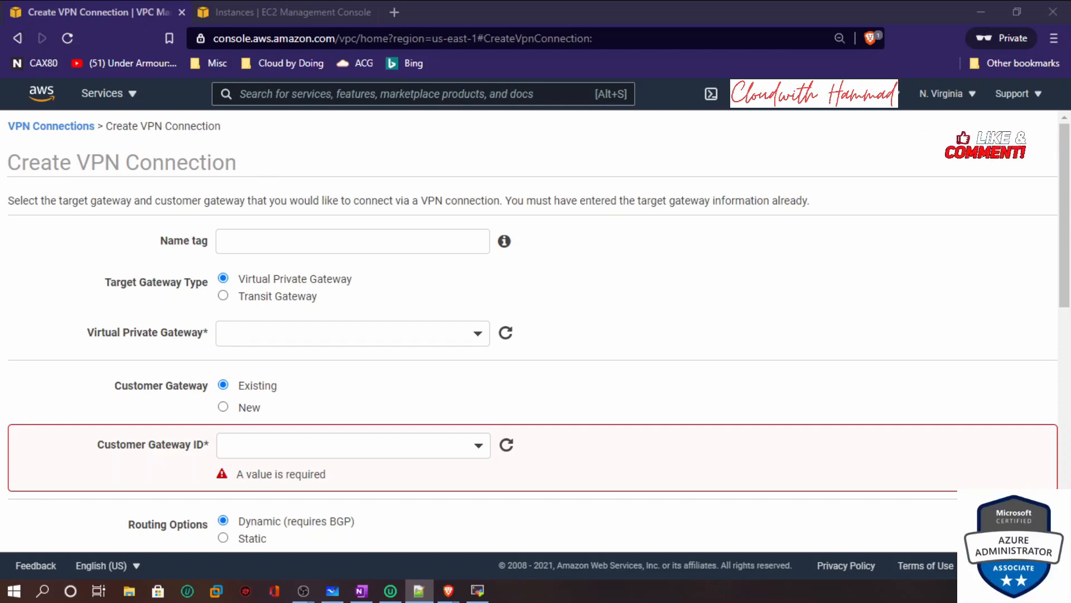
pyautogui.click(290, 241)
pyautogui.hotkey('ctrl', 'v')
pyautogui.click(352, 333)
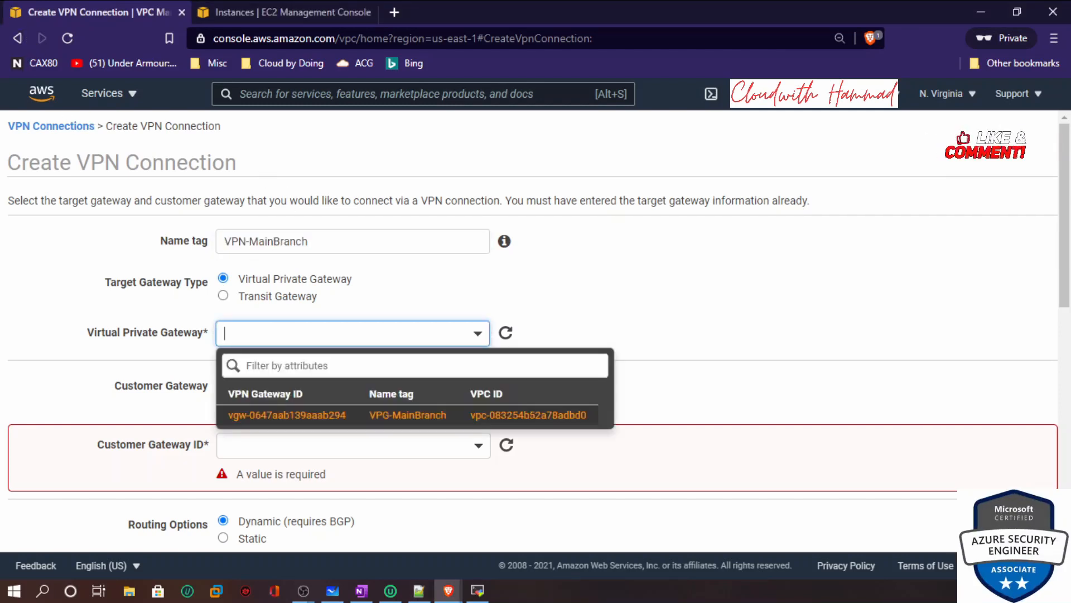
pyautogui.click(296, 416)
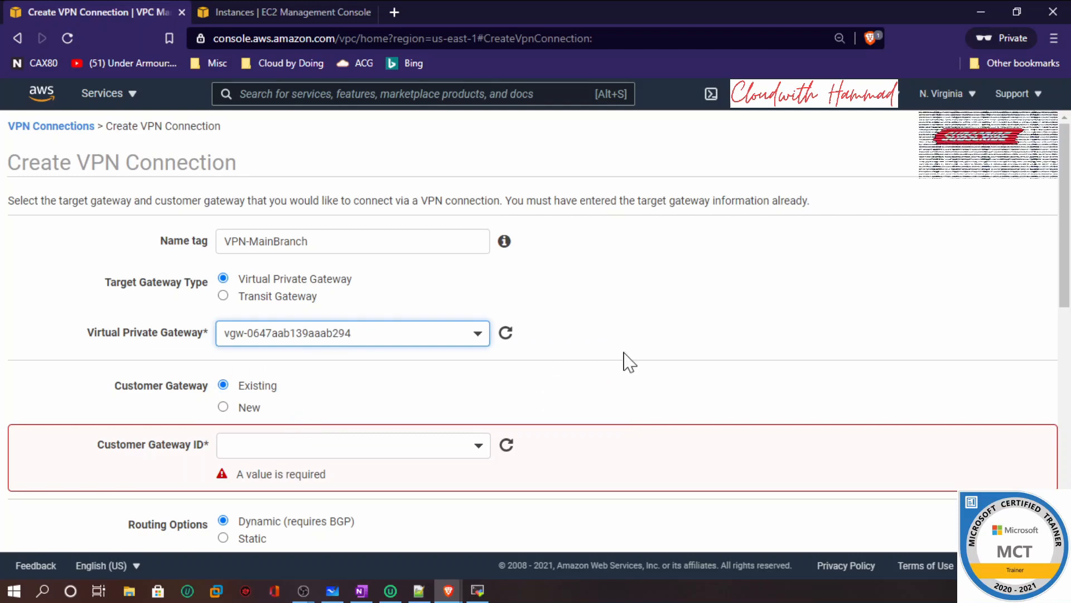
pyautogui.scroll(-1, 620, 361)
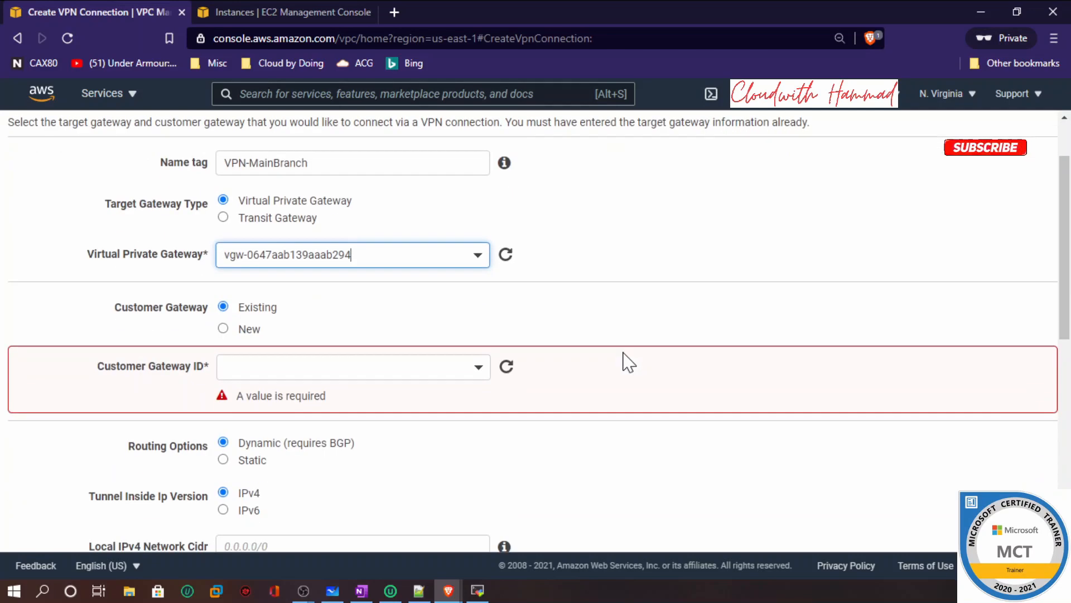
pyautogui.click(335, 369)
pyautogui.click(310, 449)
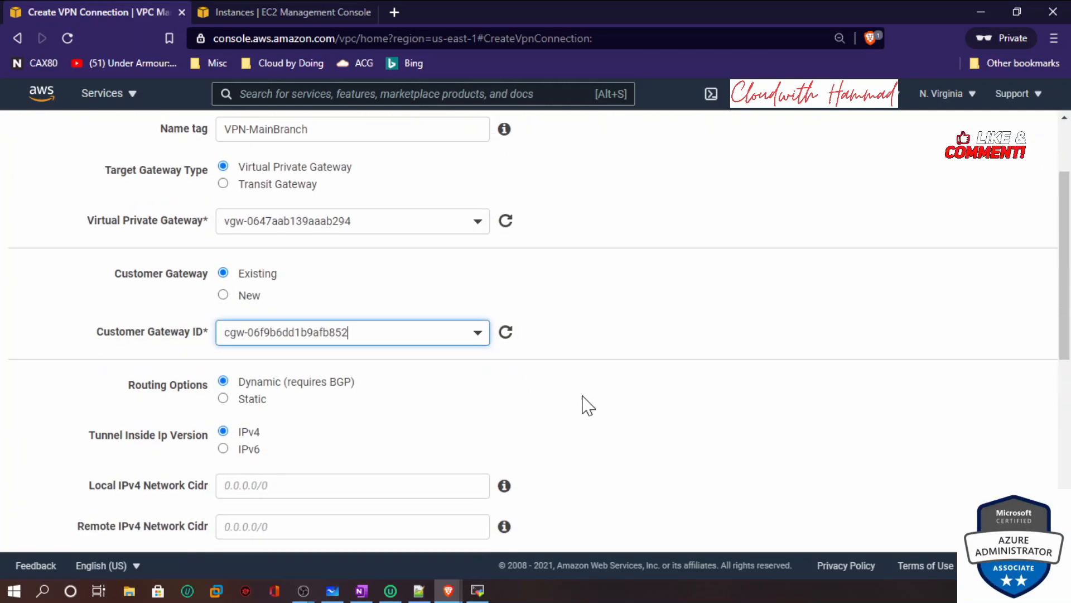
# Set the VPN connection's routing to static with the IP prefix 10.20.0.0/16.
pyautogui.scroll(-3, 583, 407)
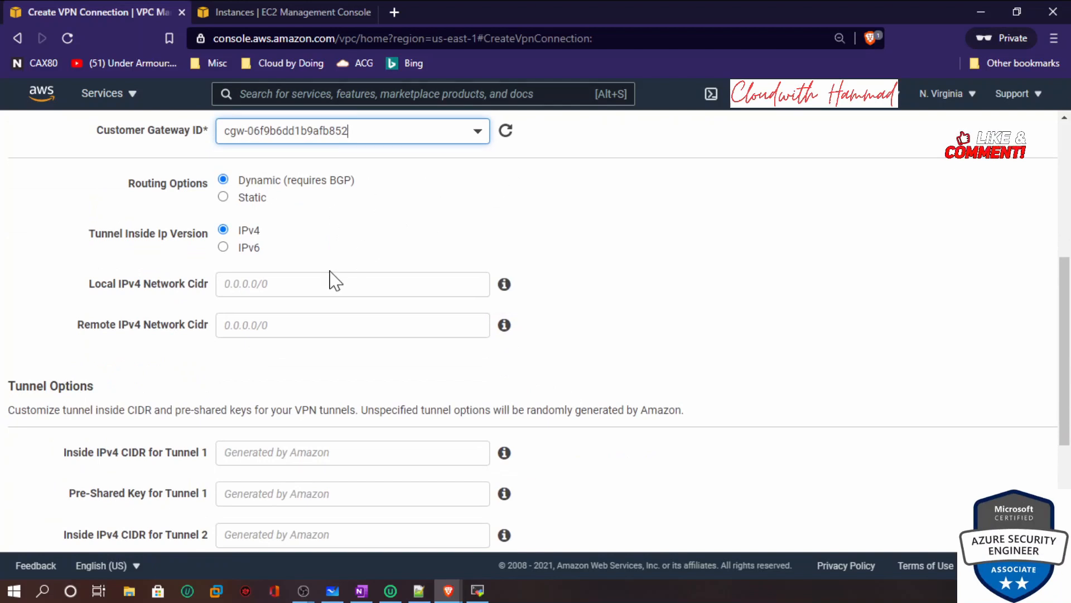
pyautogui.click(223, 196)
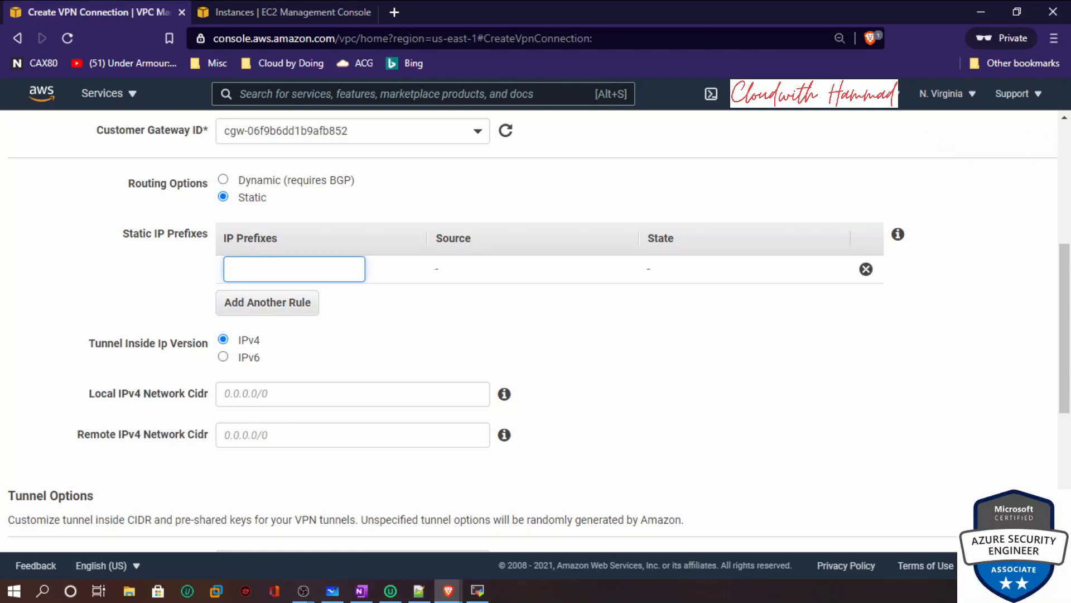
pyautogui.write('10,2')
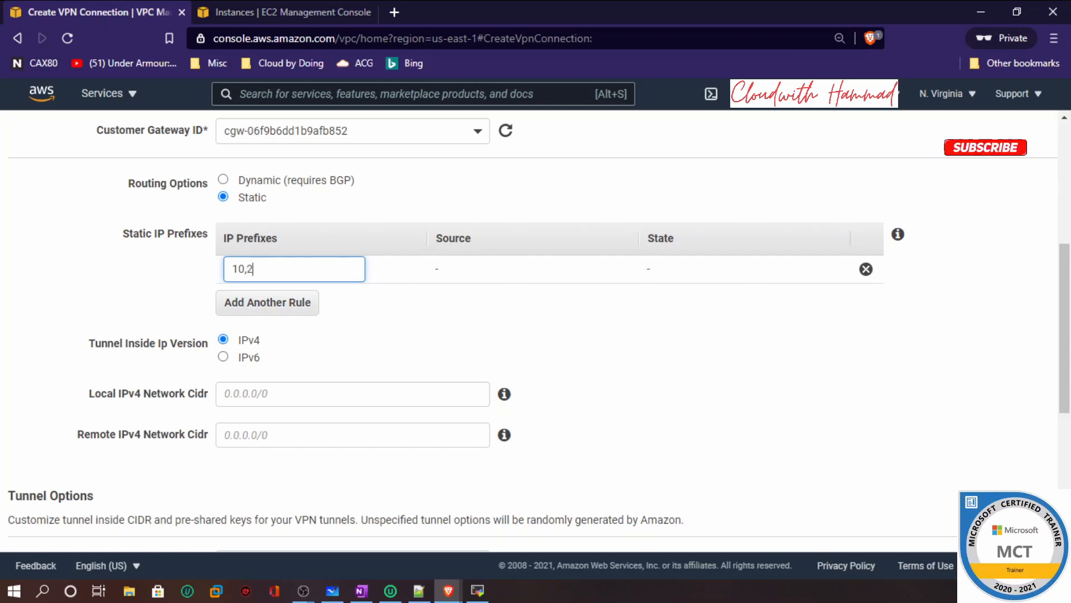
pyautogui.write('0.0.0/16')
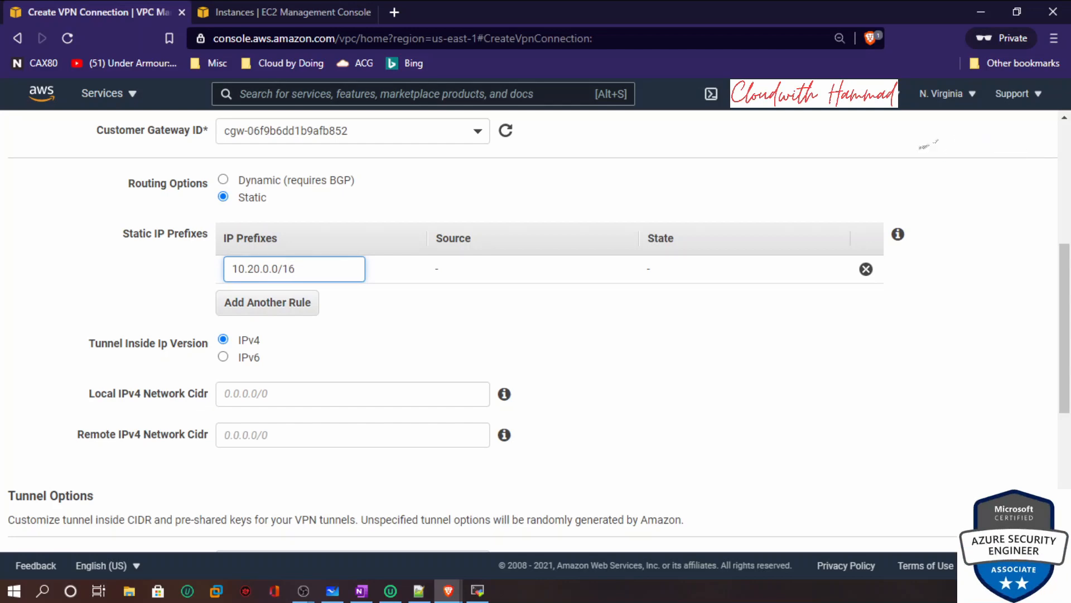
# Create the VPN connection with the default tunnel options and enlarge its details area in the connection list.
pyautogui.scroll(-3, 506, 339)
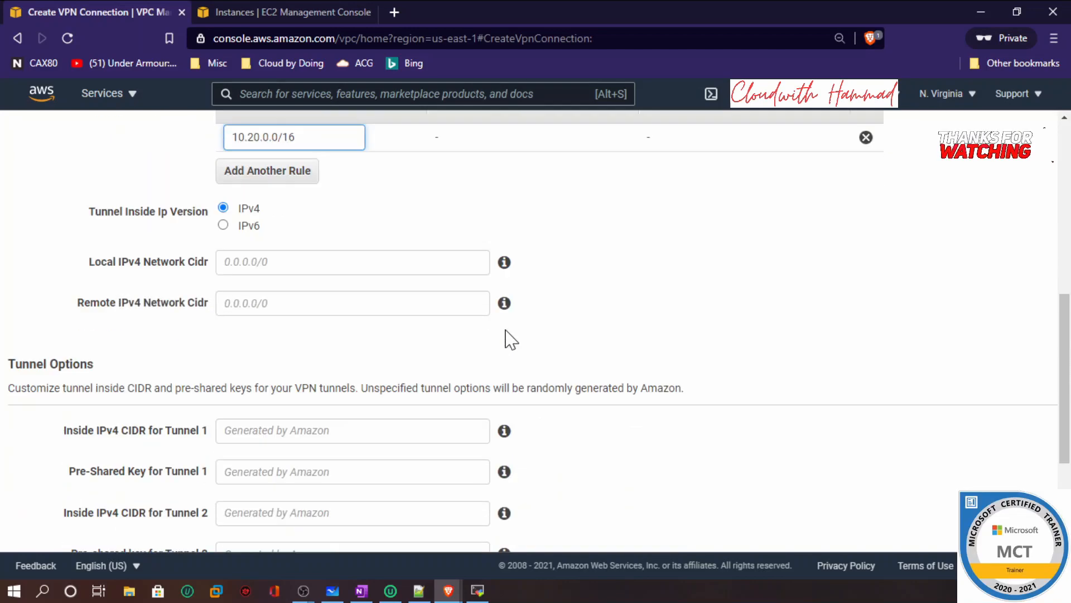
pyautogui.scroll(3, 407, 292)
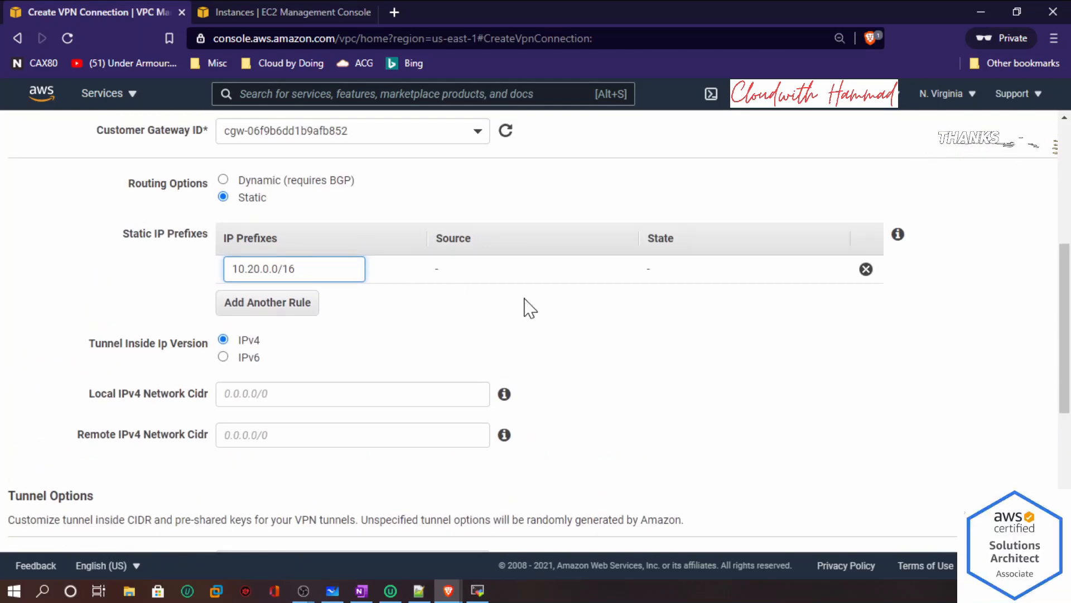
pyautogui.scroll(-4, 600, 326)
pyautogui.scroll(-2, 808, 449)
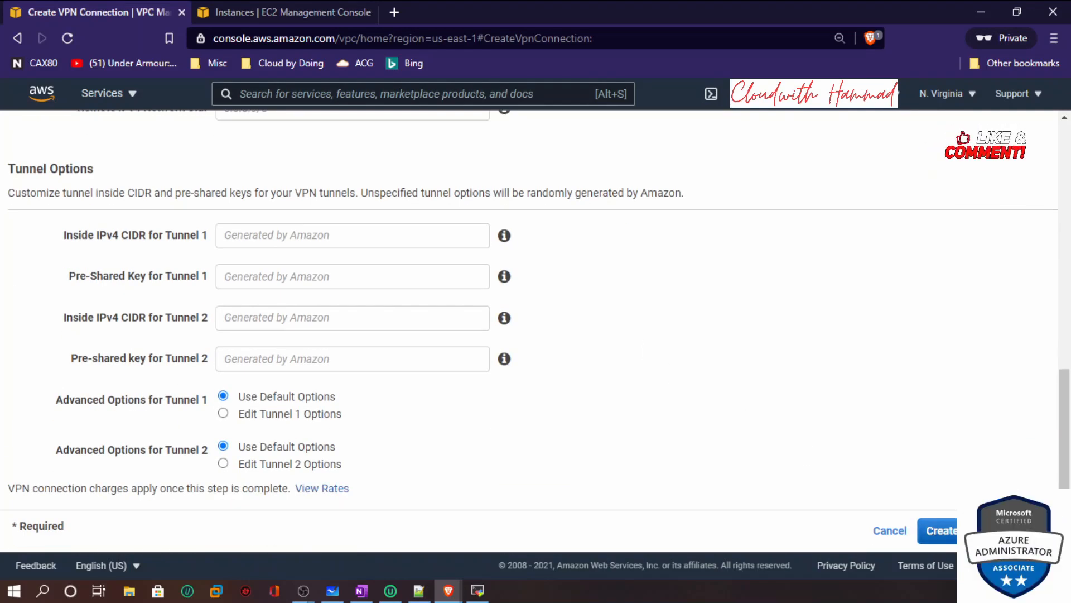
pyautogui.click(937, 536)
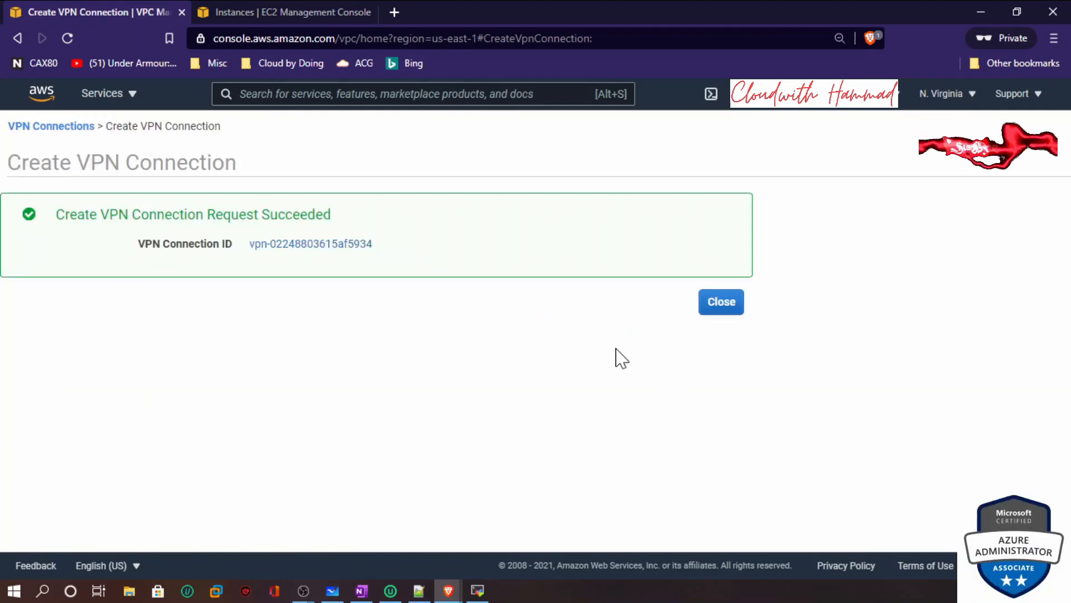
pyautogui.click(716, 304)
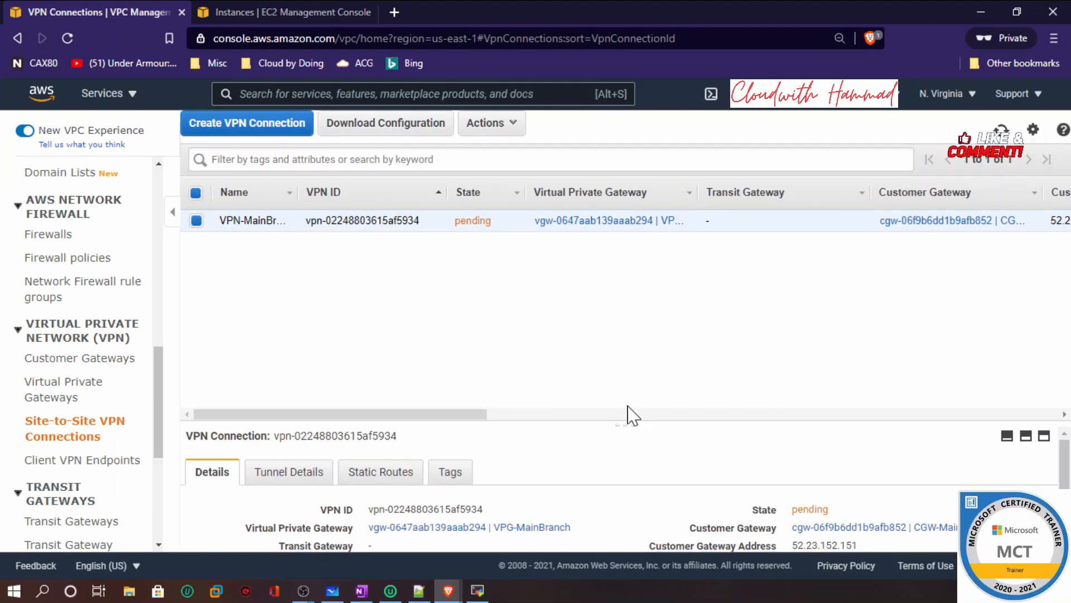
pyautogui.moveTo(632, 428); pyautogui.dragTo(610, 268)
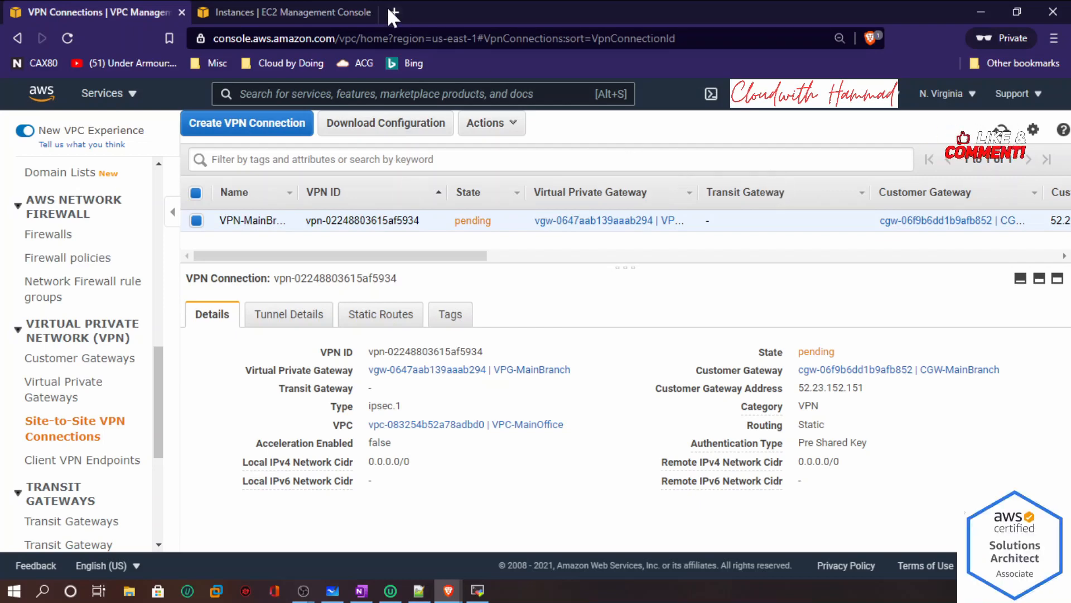
# Switch to the branch office SSH session in MobaXterm, install the openswan package with yum, and clear the terminal.
pyautogui.click(477, 587)
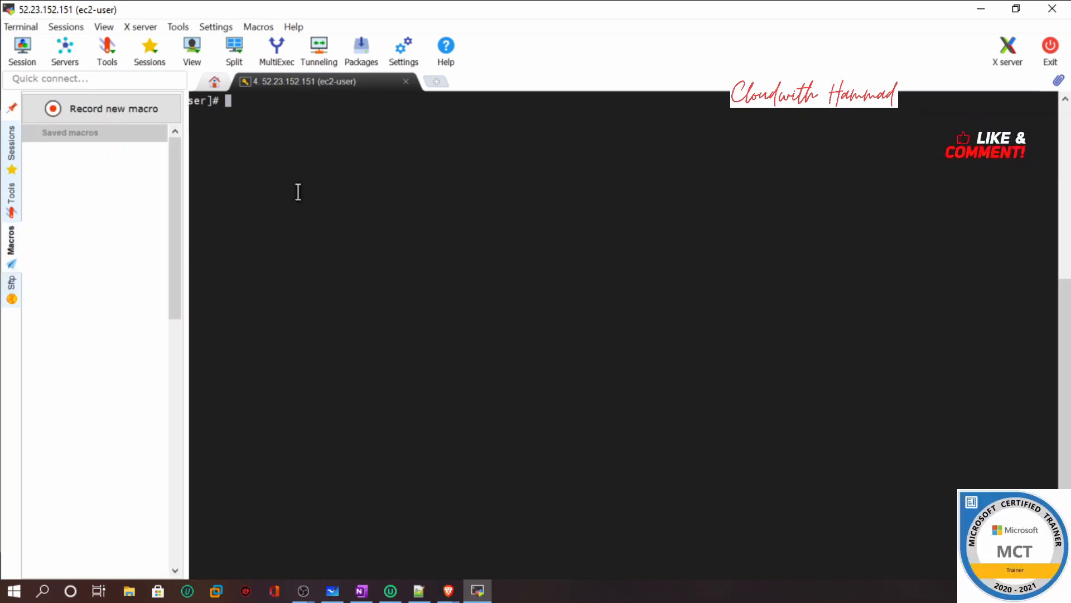
pyautogui.write('ser]# ')
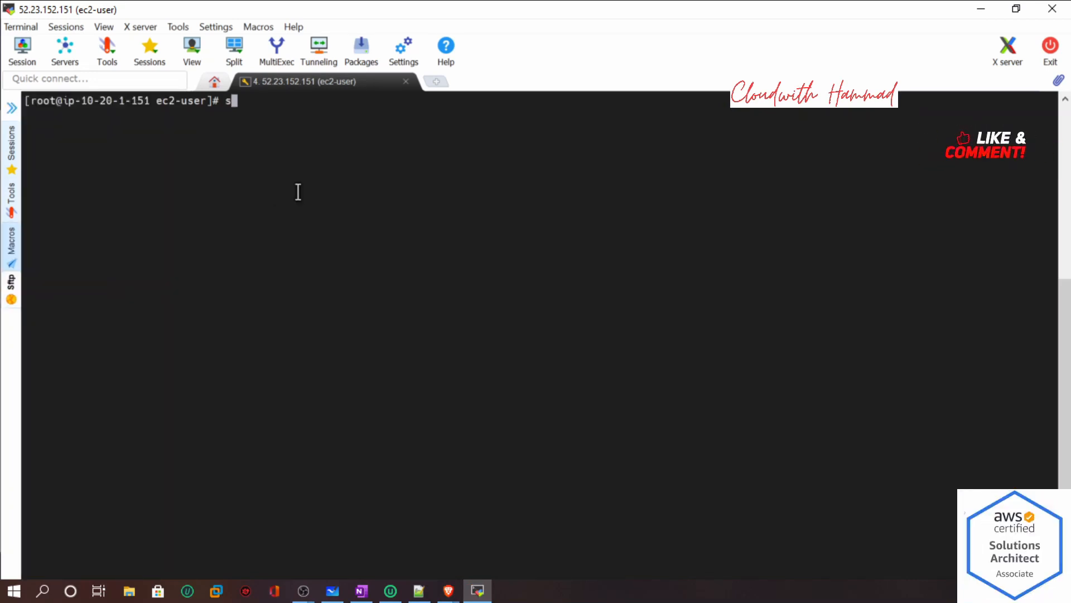
pyautogui.write('yum ins')
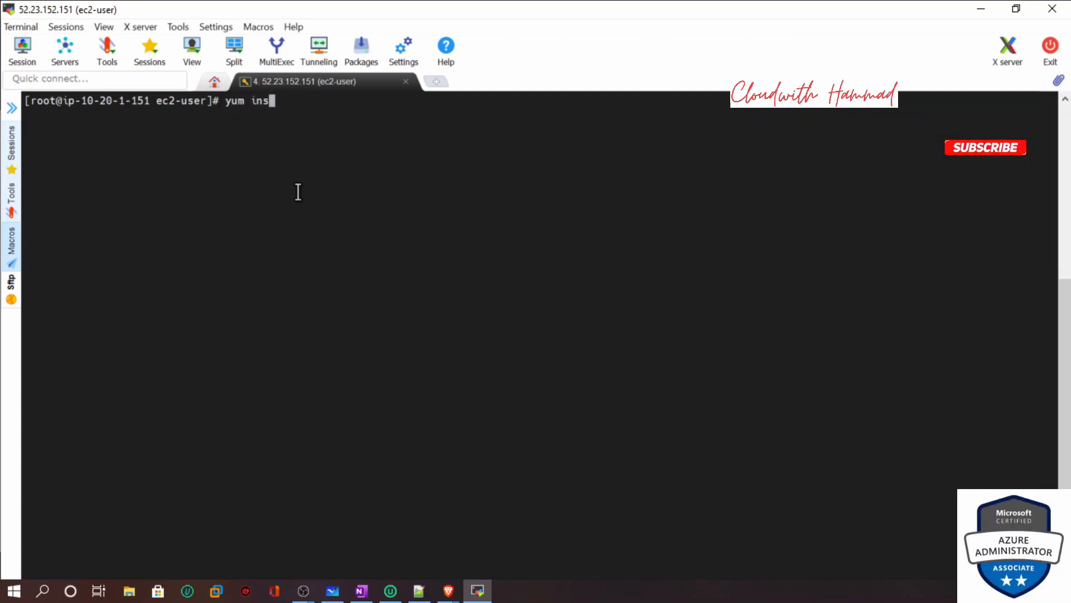
pyautogui.write('tall op')
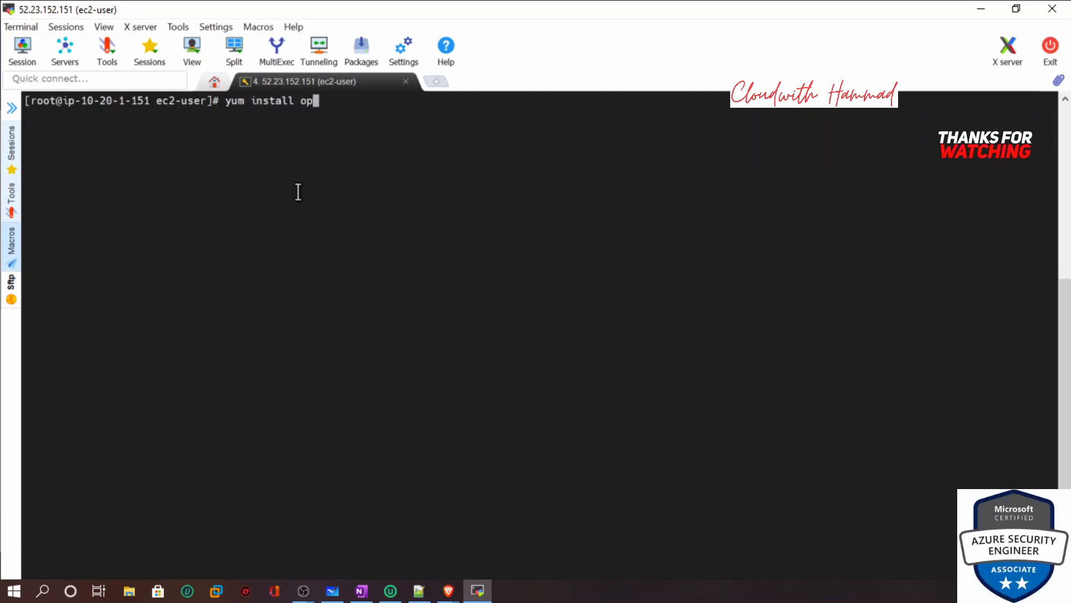
pyautogui.write('enswan')
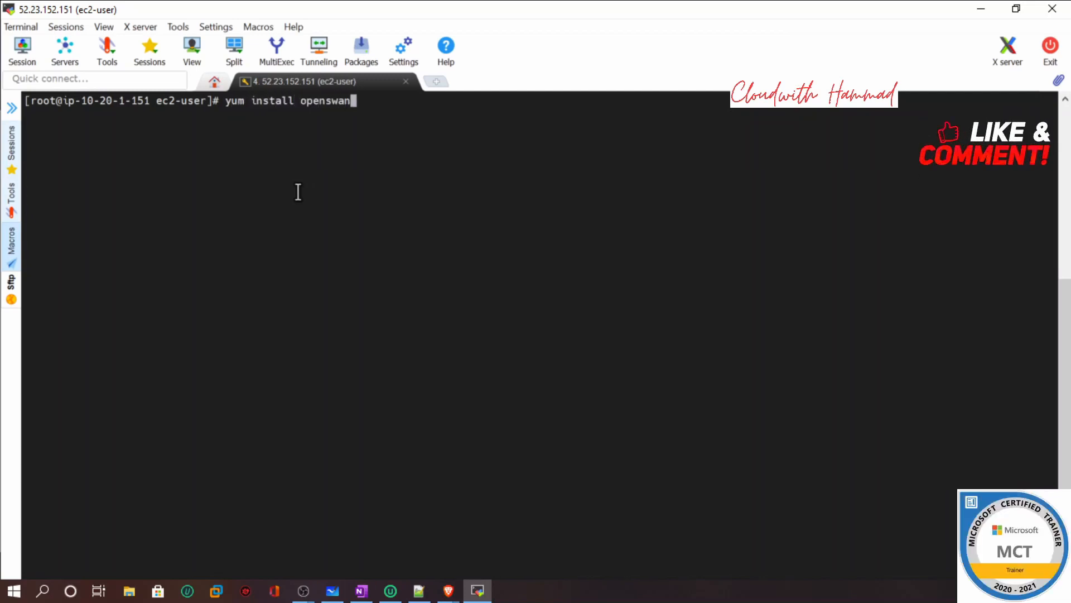
pyautogui.press('Return')
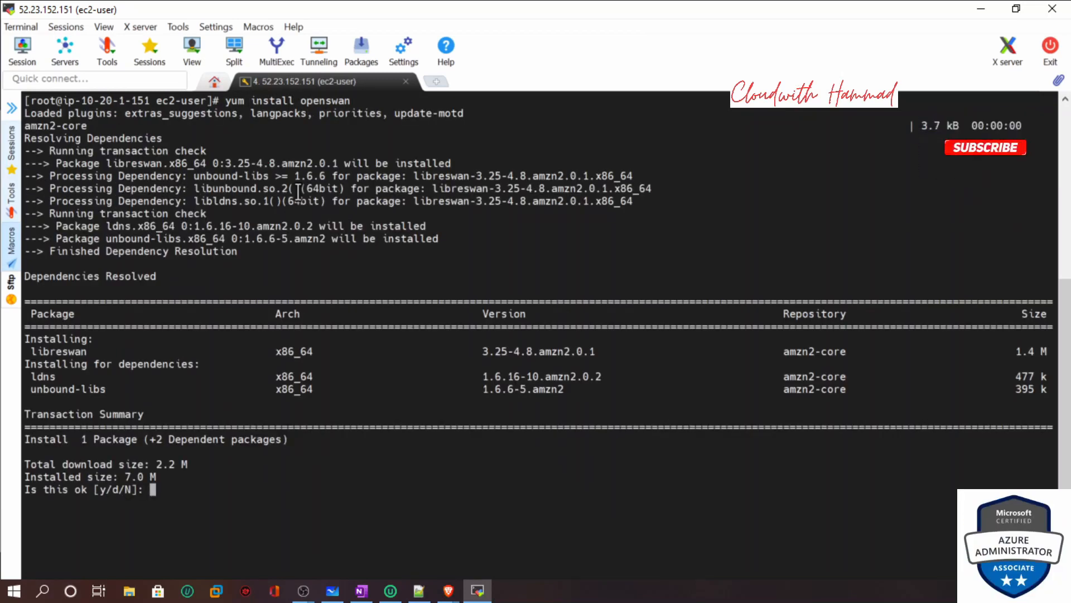
pyautogui.write('y')
pyautogui.press('Return')
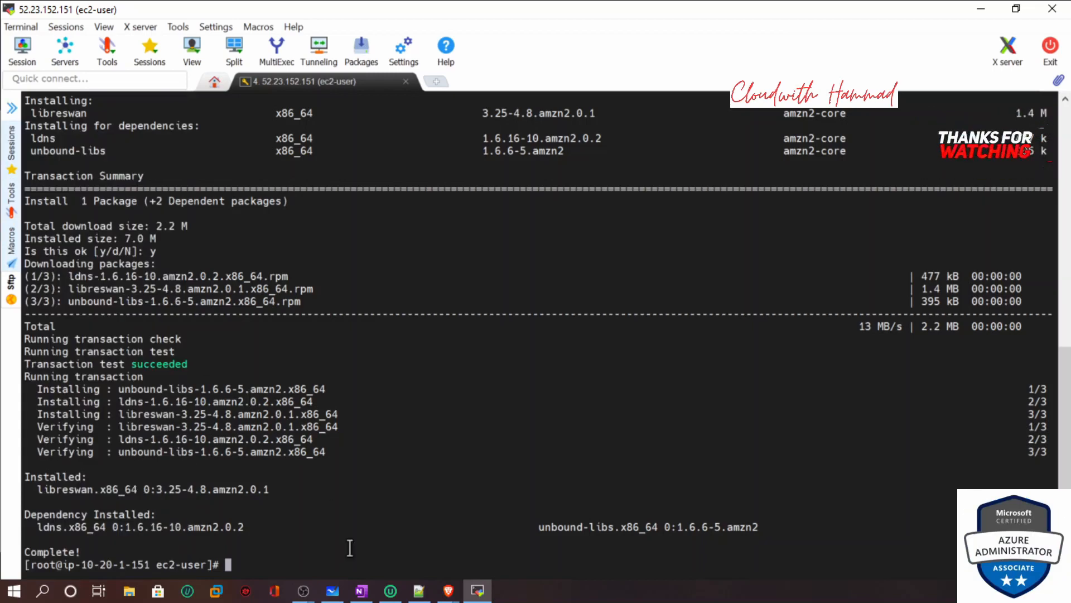
pyautogui.write('ear')
pyautogui.press('Return')
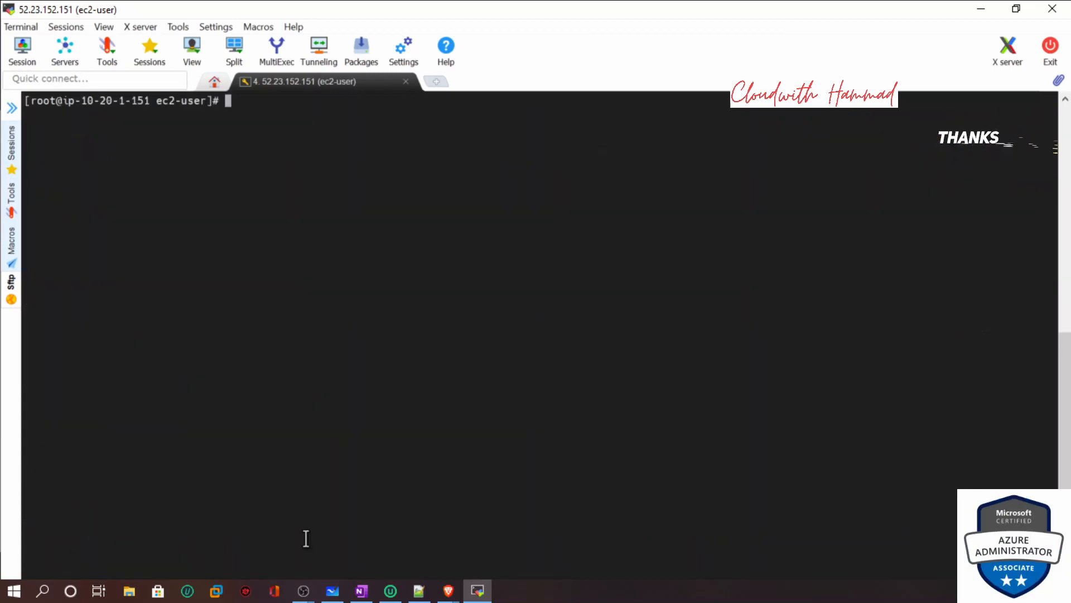